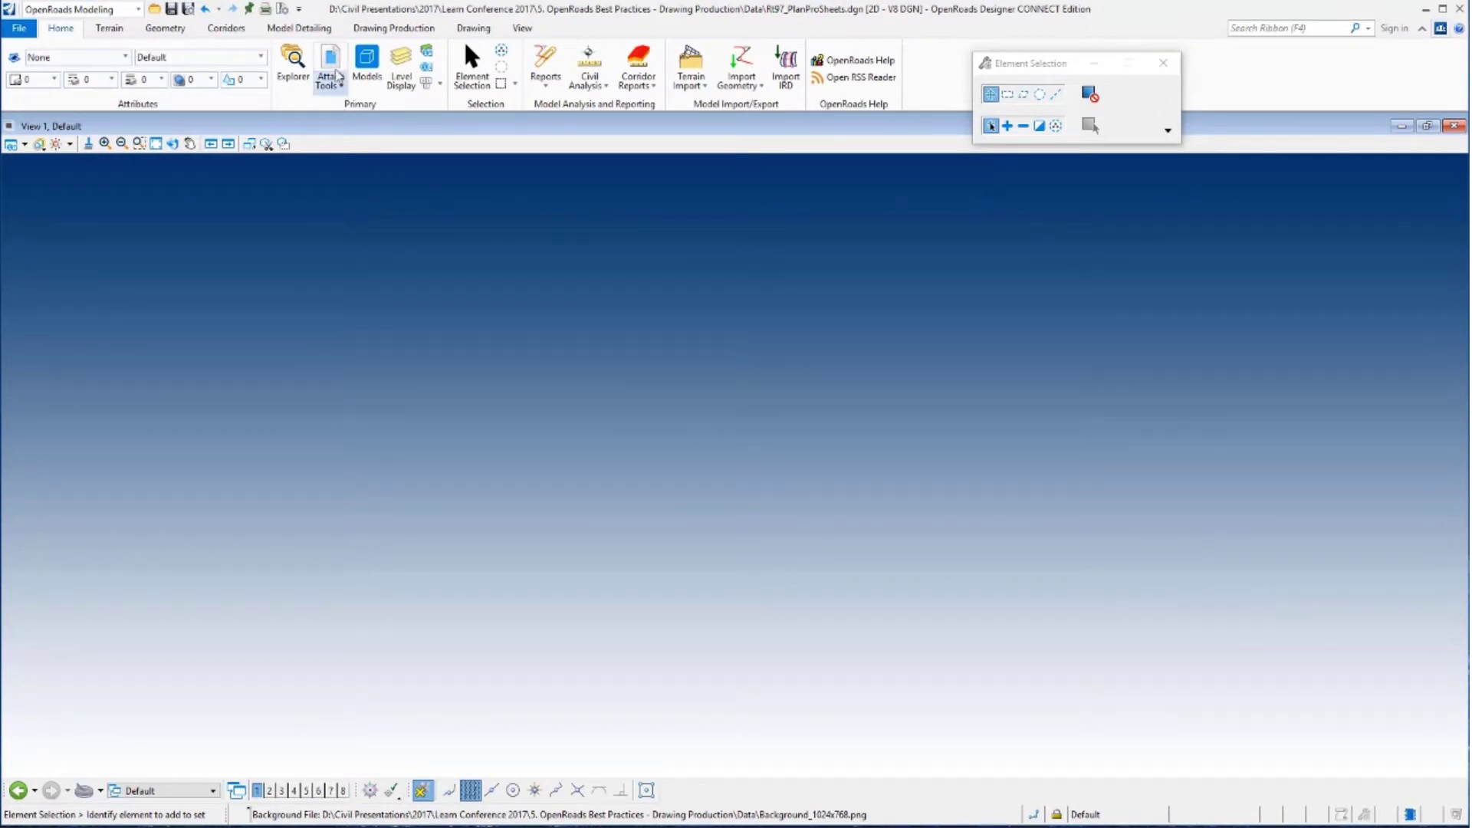
Attach Corridor.dgn, Geometry.dgn and Terrain3d.dgn as Coincident - World references
{"action": "left_click", "coordinate": [337, 75]}
{"action": "left_click_drag", "start_coordinate": [622, 186], "coordinate": [531, 188]}
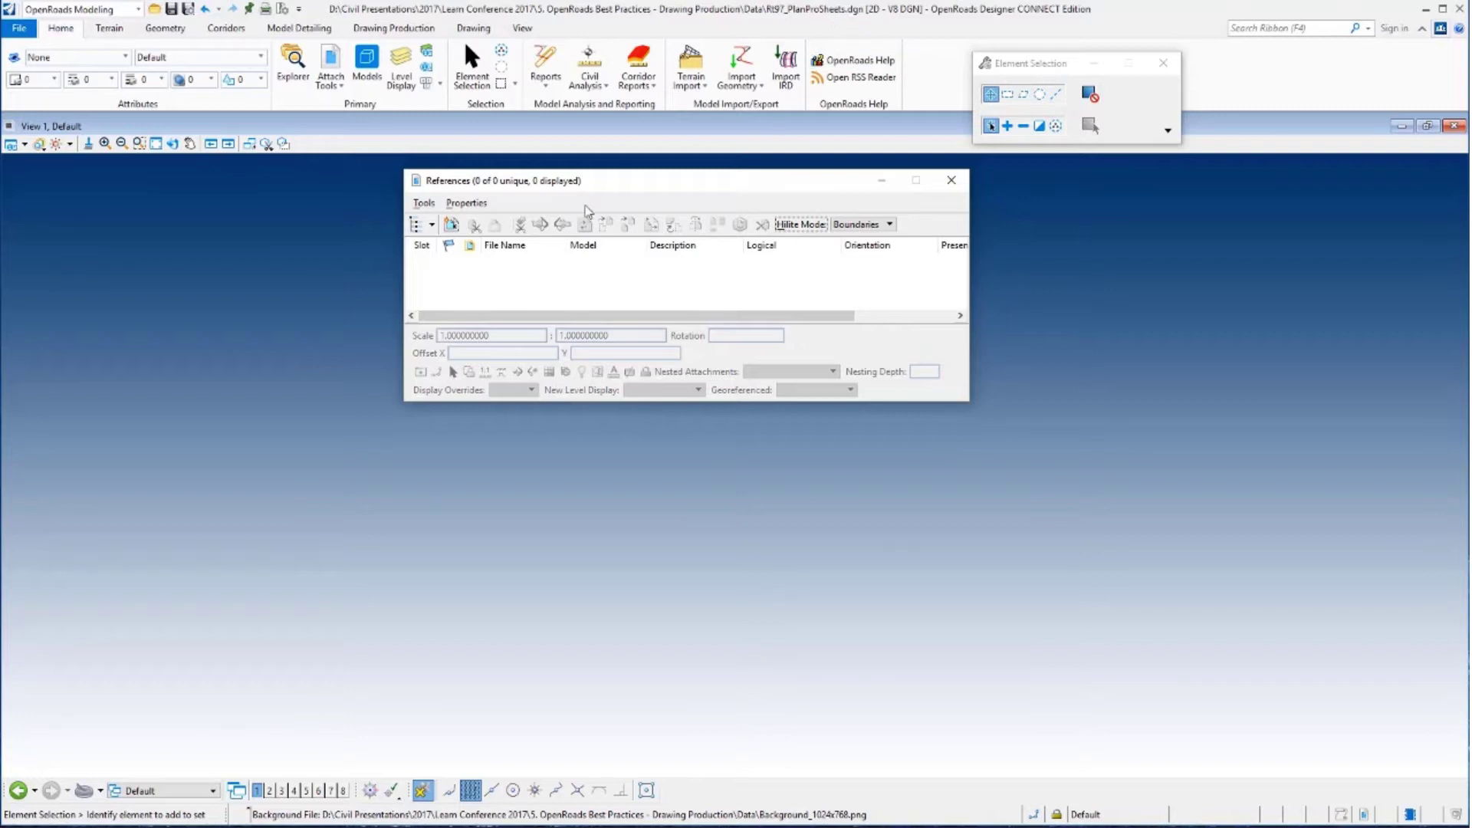
{"action": "left_click", "coordinate": [424, 203]}
{"action": "left_click", "coordinate": [623, 258]}
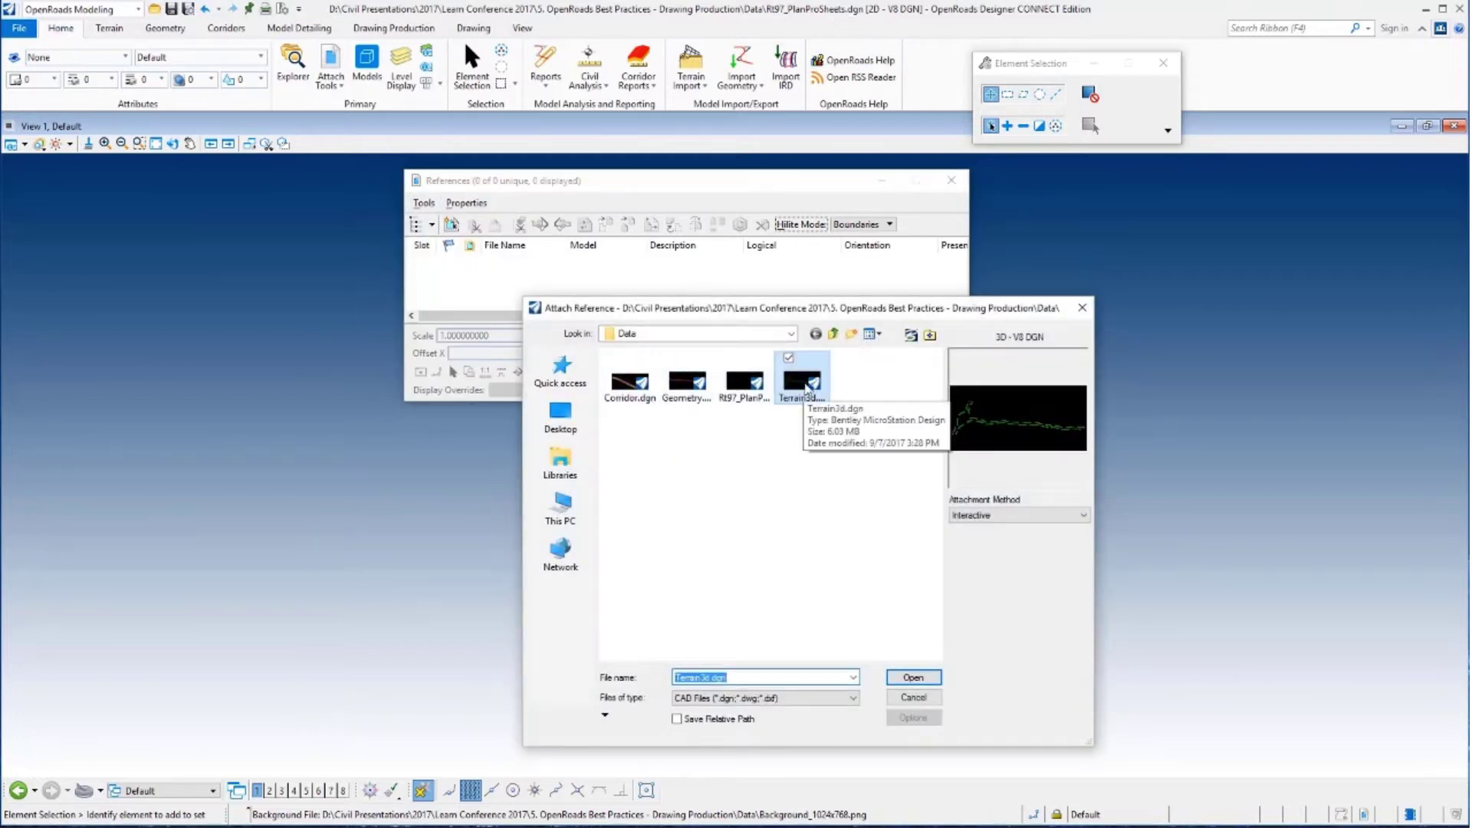
{"action": "left_click", "coordinate": [687, 384], "text": "ctrl"}
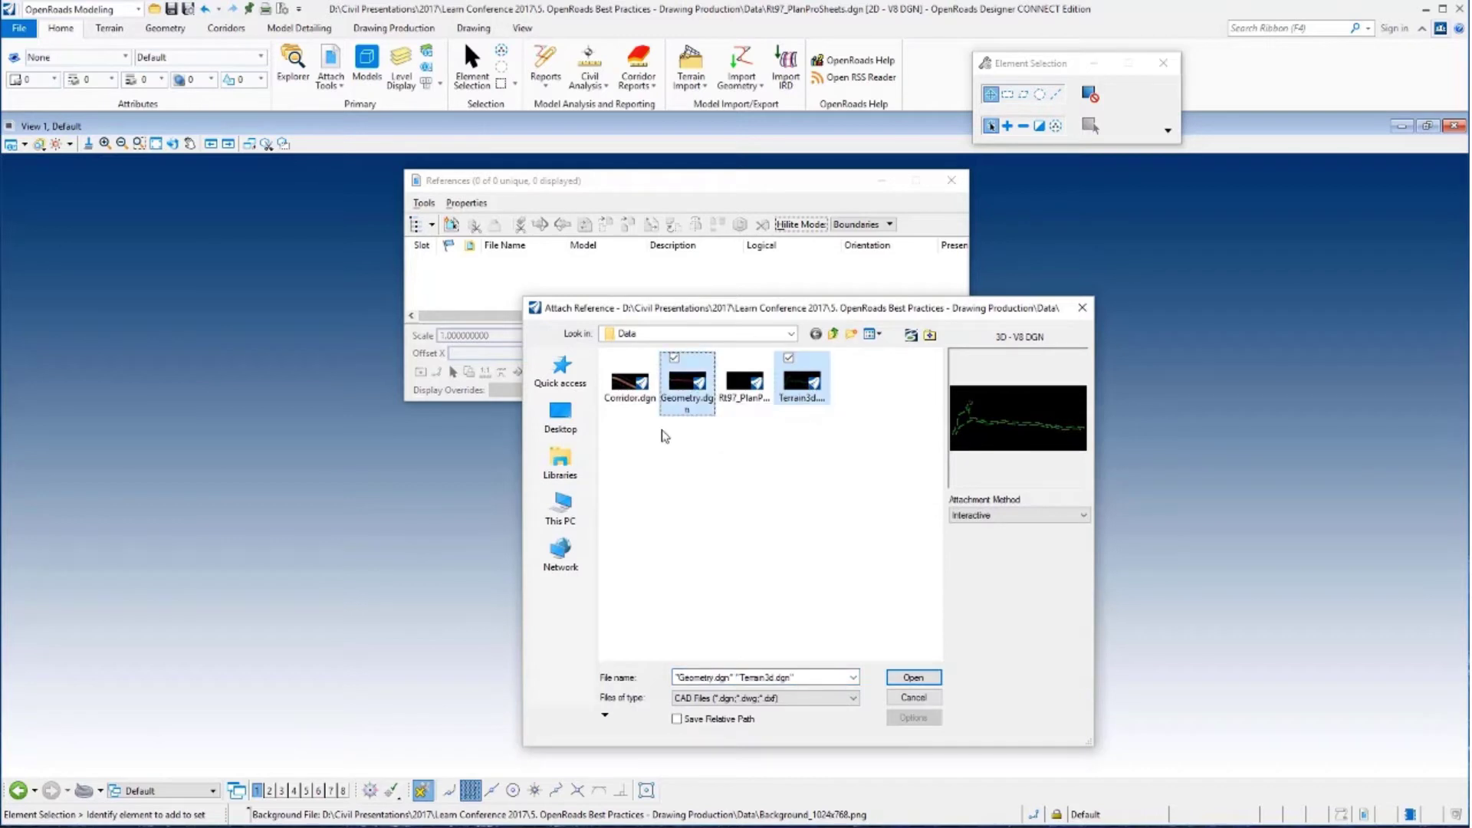
{"action": "left_click", "coordinate": [630, 387], "text": "ctrl"}
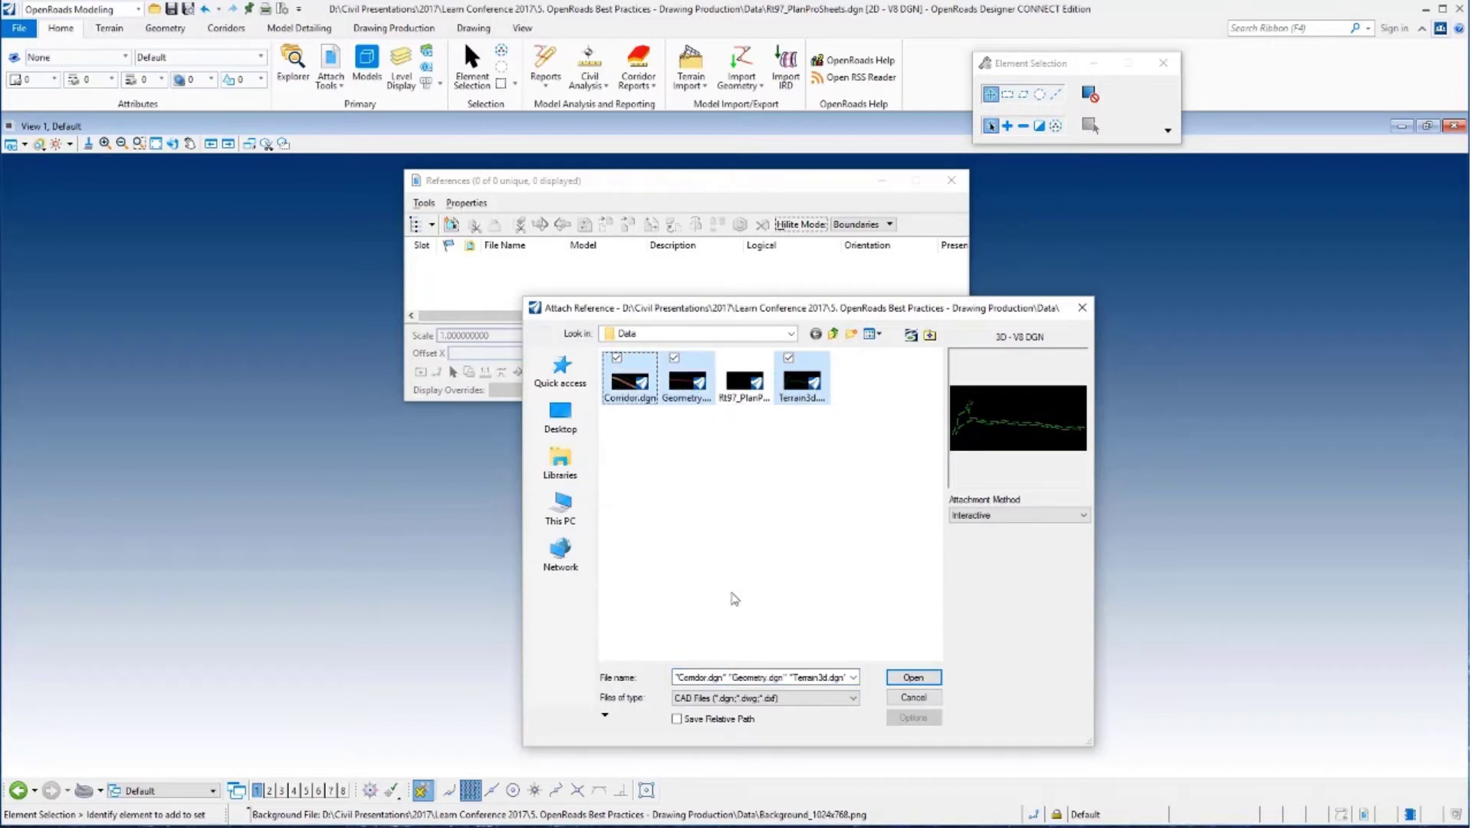
{"action": "left_click", "coordinate": [910, 678]}
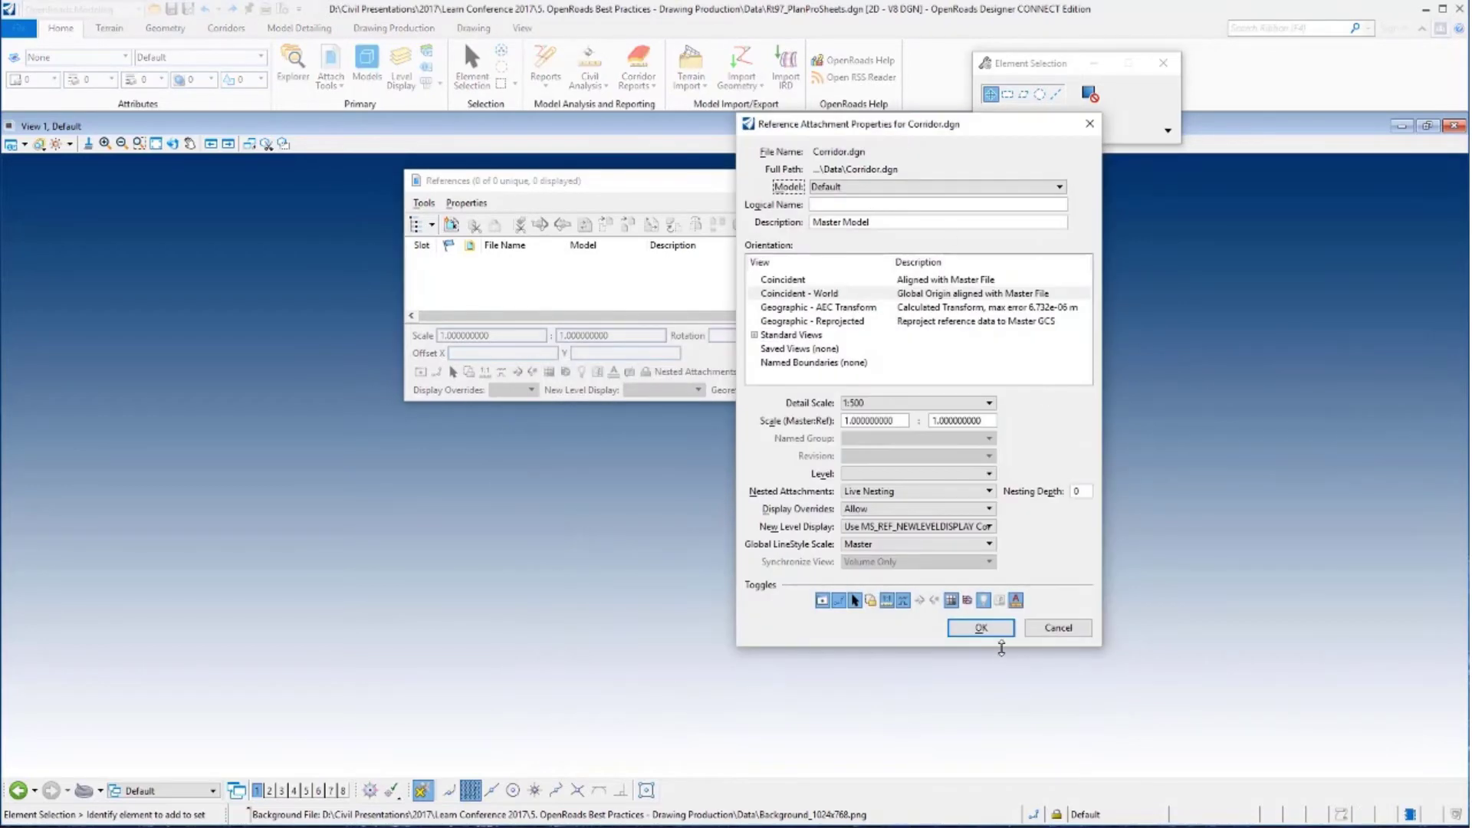
{"action": "left_click", "coordinate": [981, 628]}
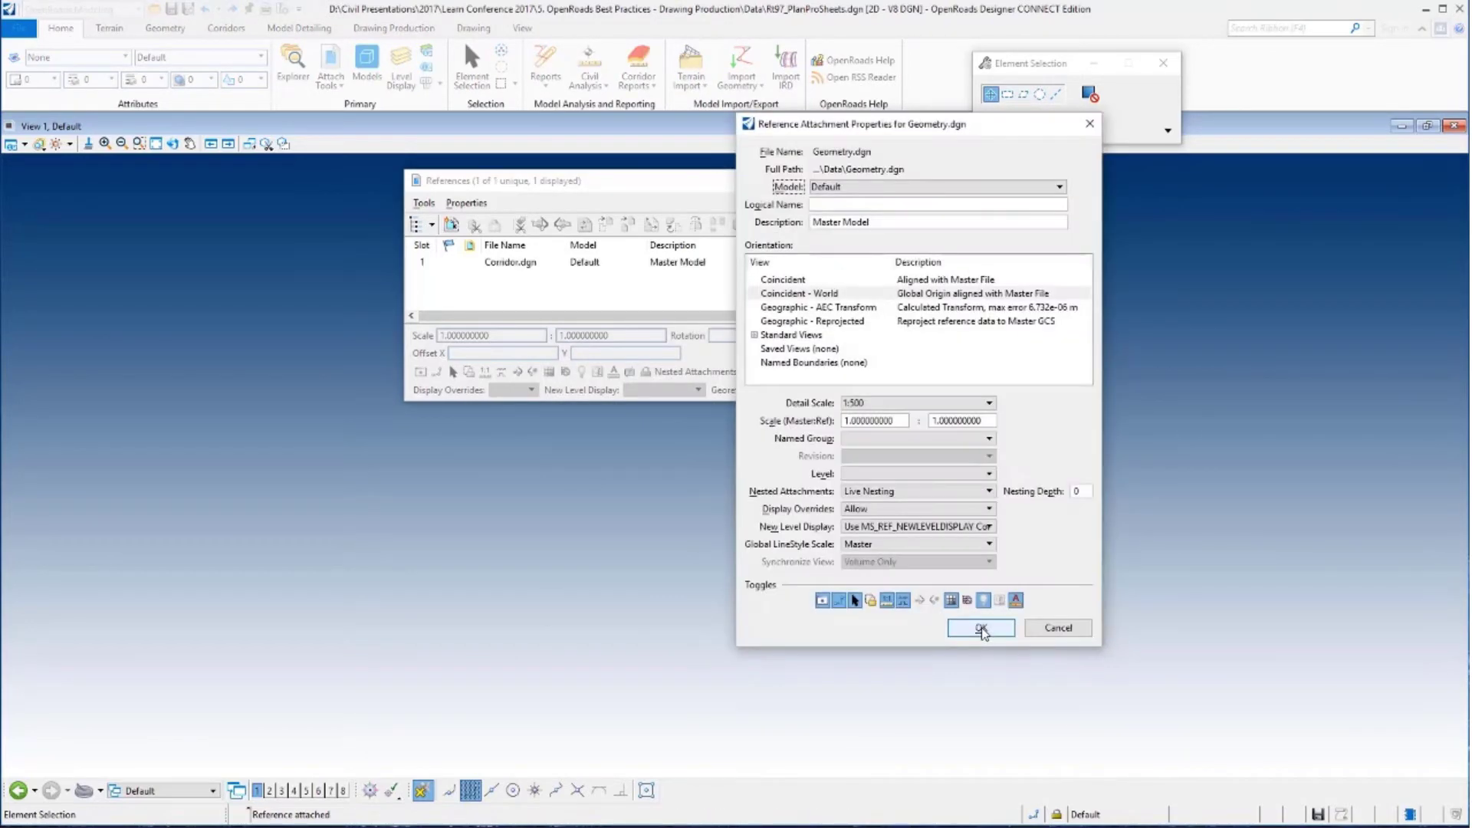
{"action": "left_click", "coordinate": [981, 628]}
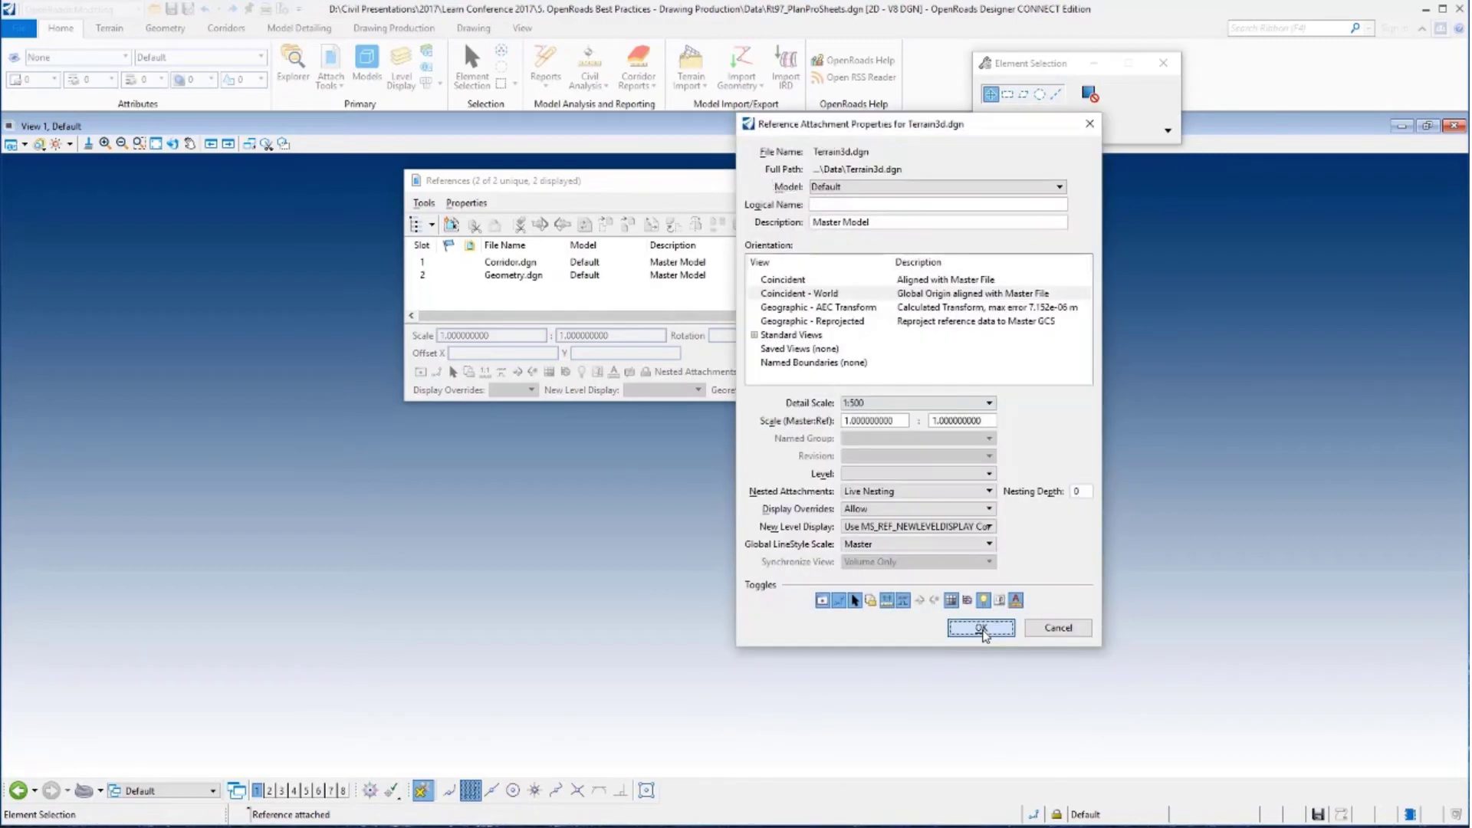
{"action": "left_click", "coordinate": [983, 629]}
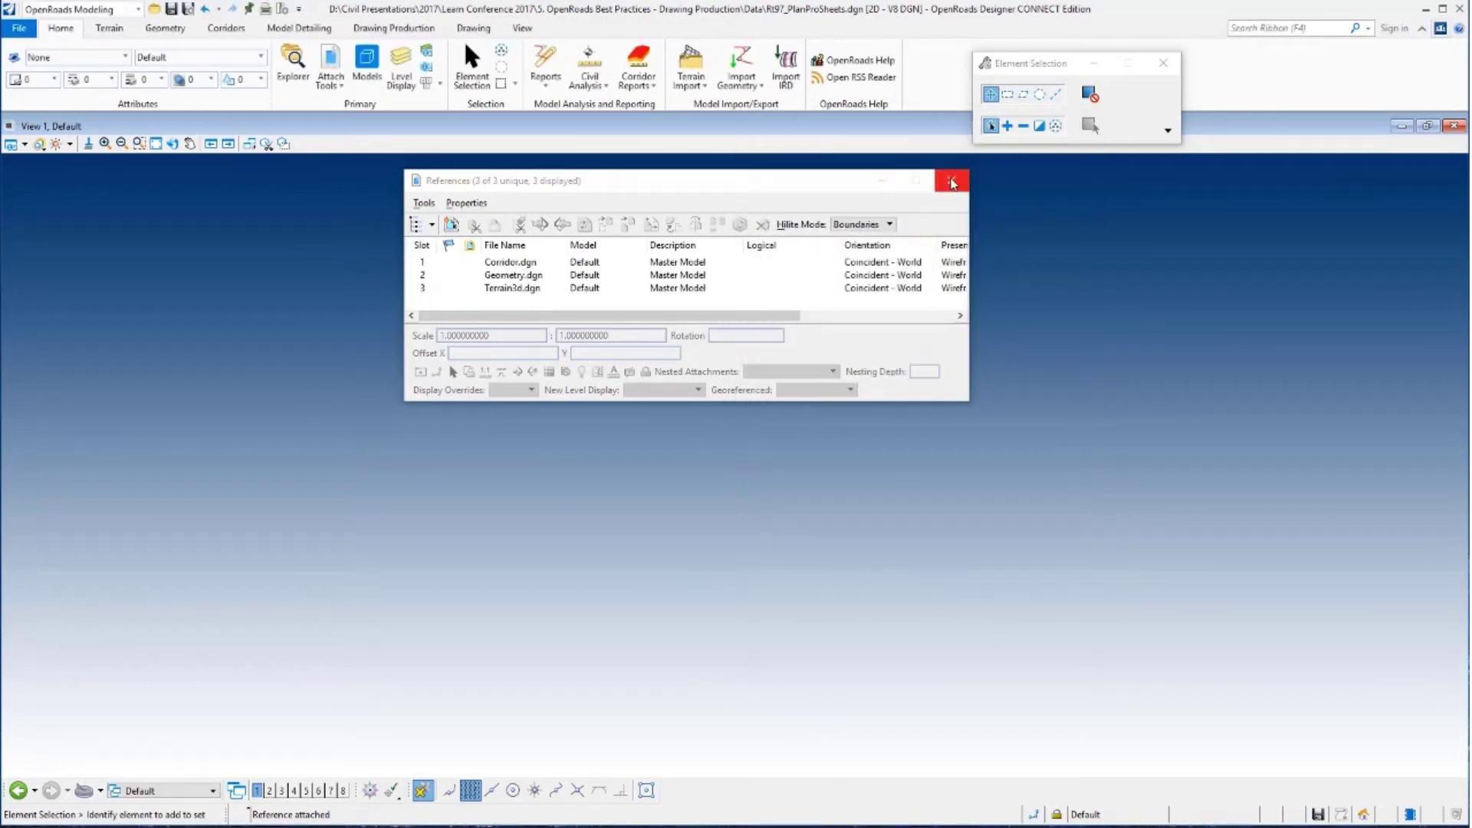
Fit the view to show the attached Route 97 corridor
{"action": "left_click", "coordinate": [951, 181]}
{"action": "left_click", "coordinate": [156, 144]}
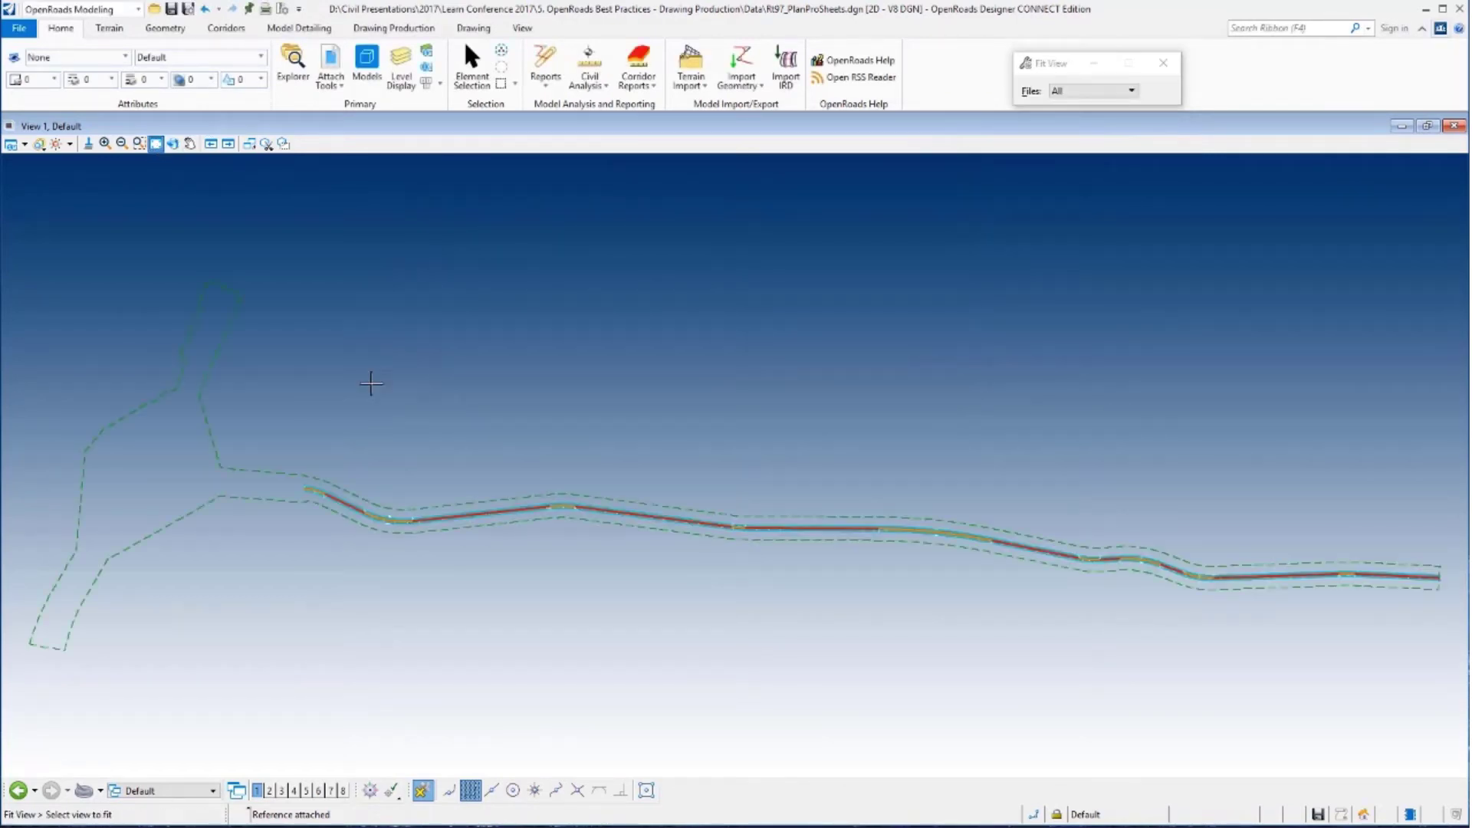
{"action": "scroll", "coordinate": [343, 508], "scroll_direction": "up", "scroll_amount": 5}
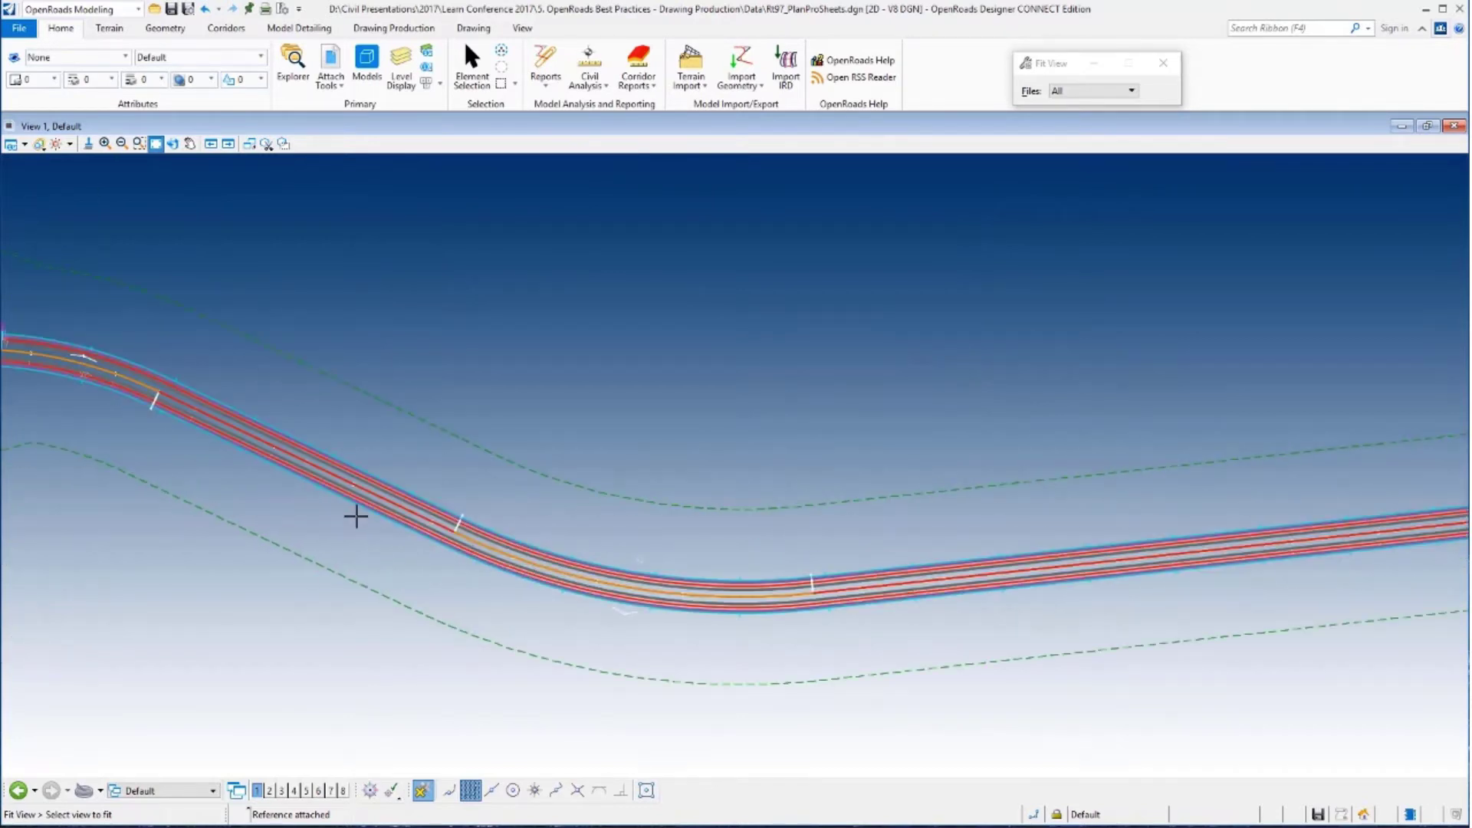
{"action": "right_click", "coordinate": [357, 512]}
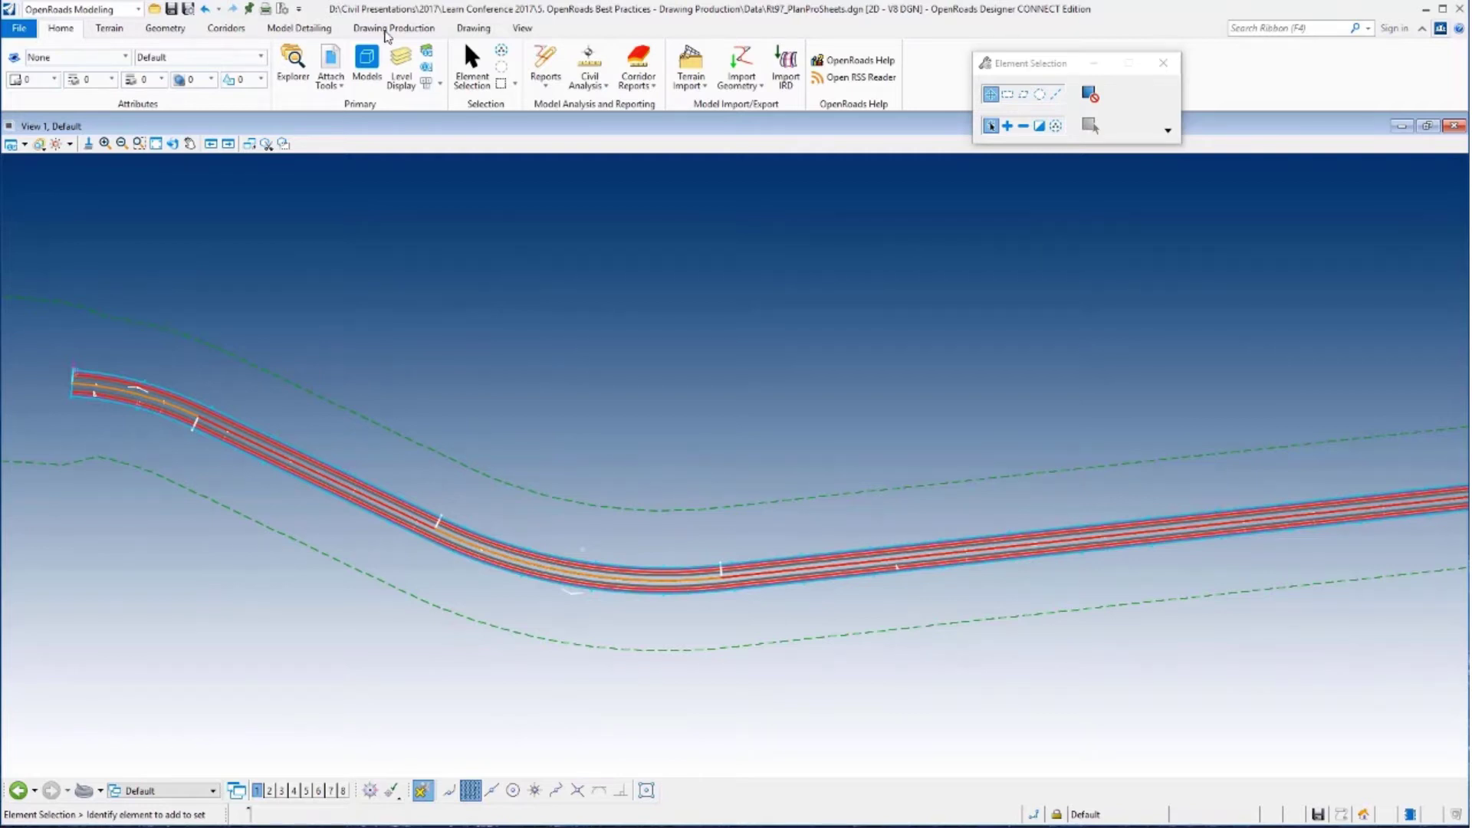
Start a Civil Plan named boundary using the A1_Plan-Profile_PLAN drawing seed
{"action": "left_click", "coordinate": [389, 31]}
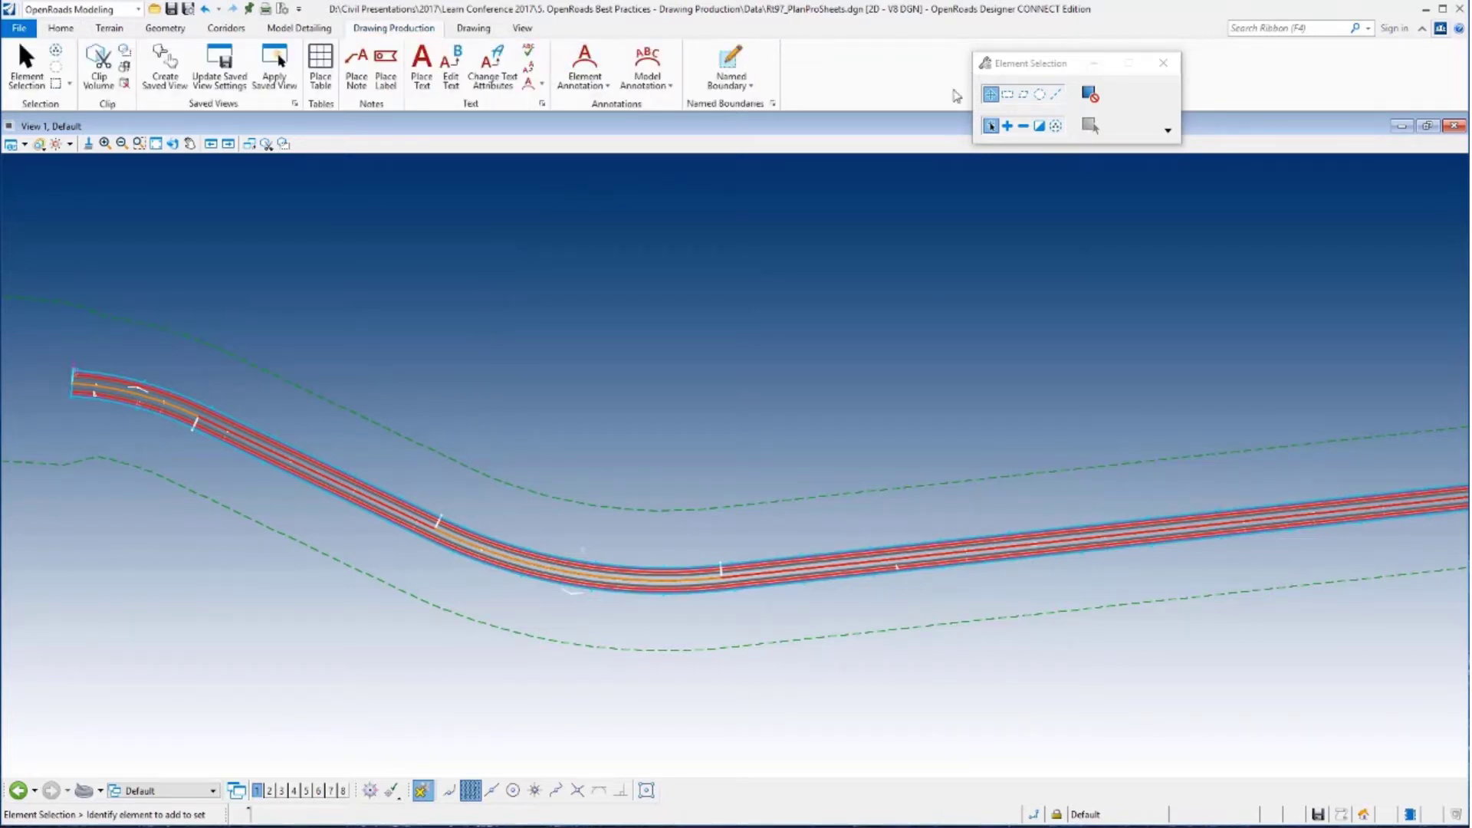
{"action": "left_click", "coordinate": [751, 90]}
{"action": "left_click", "coordinate": [790, 99]}
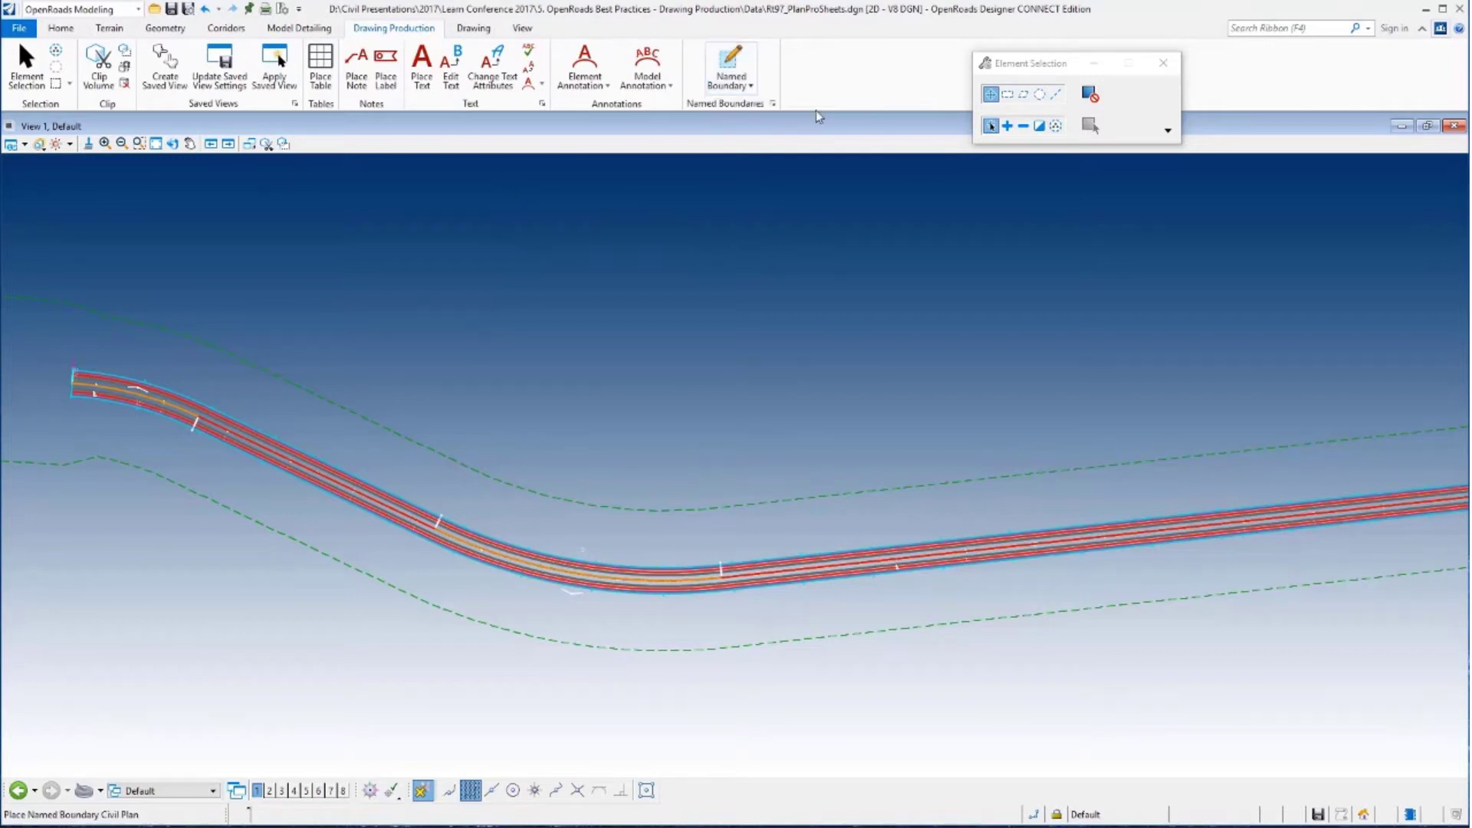
{"action": "left_click_drag", "start_coordinate": [994, 66], "coordinate": [945, 112]}
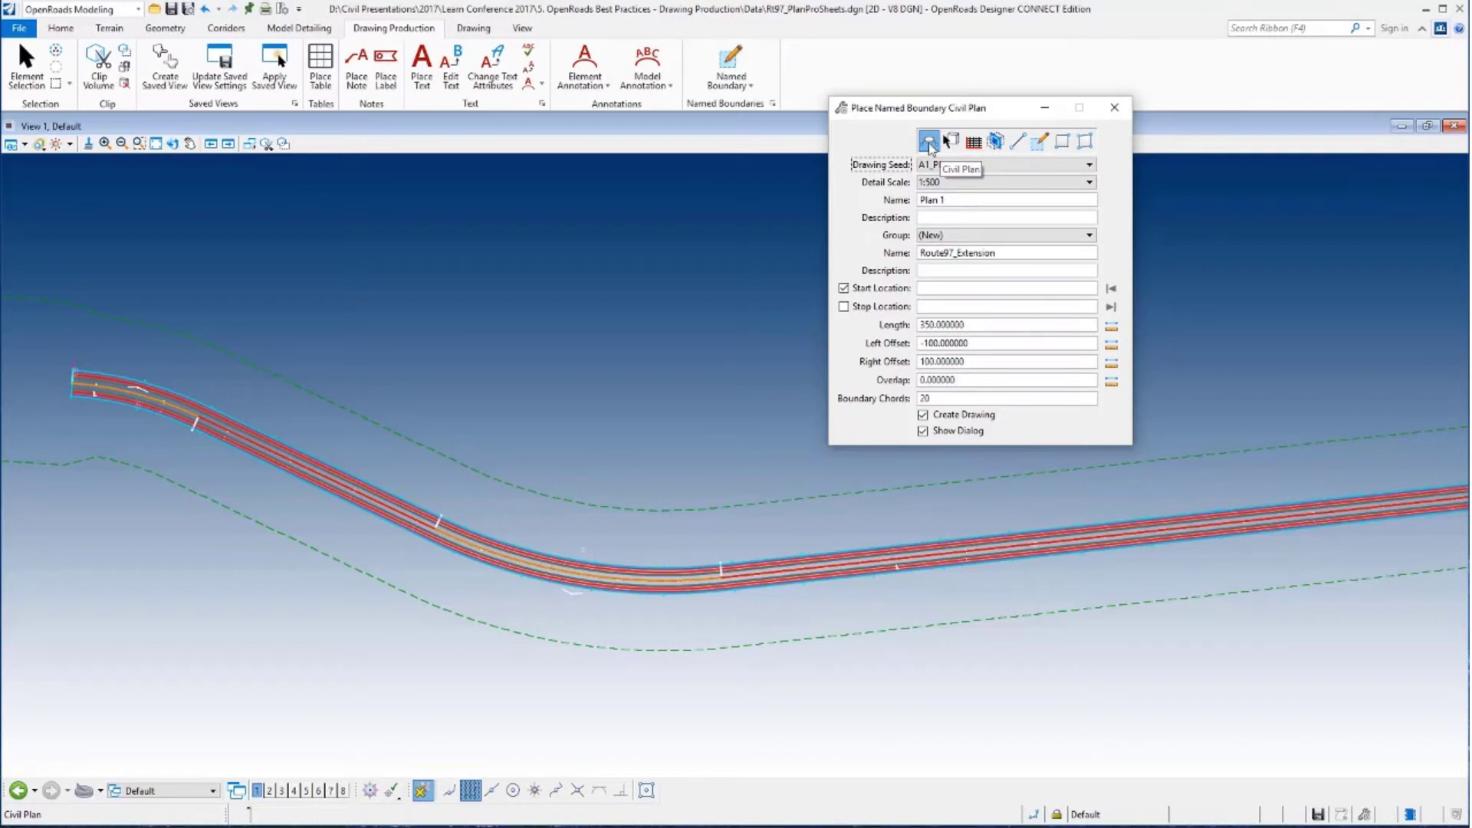
{"action": "left_click", "coordinate": [982, 166]}
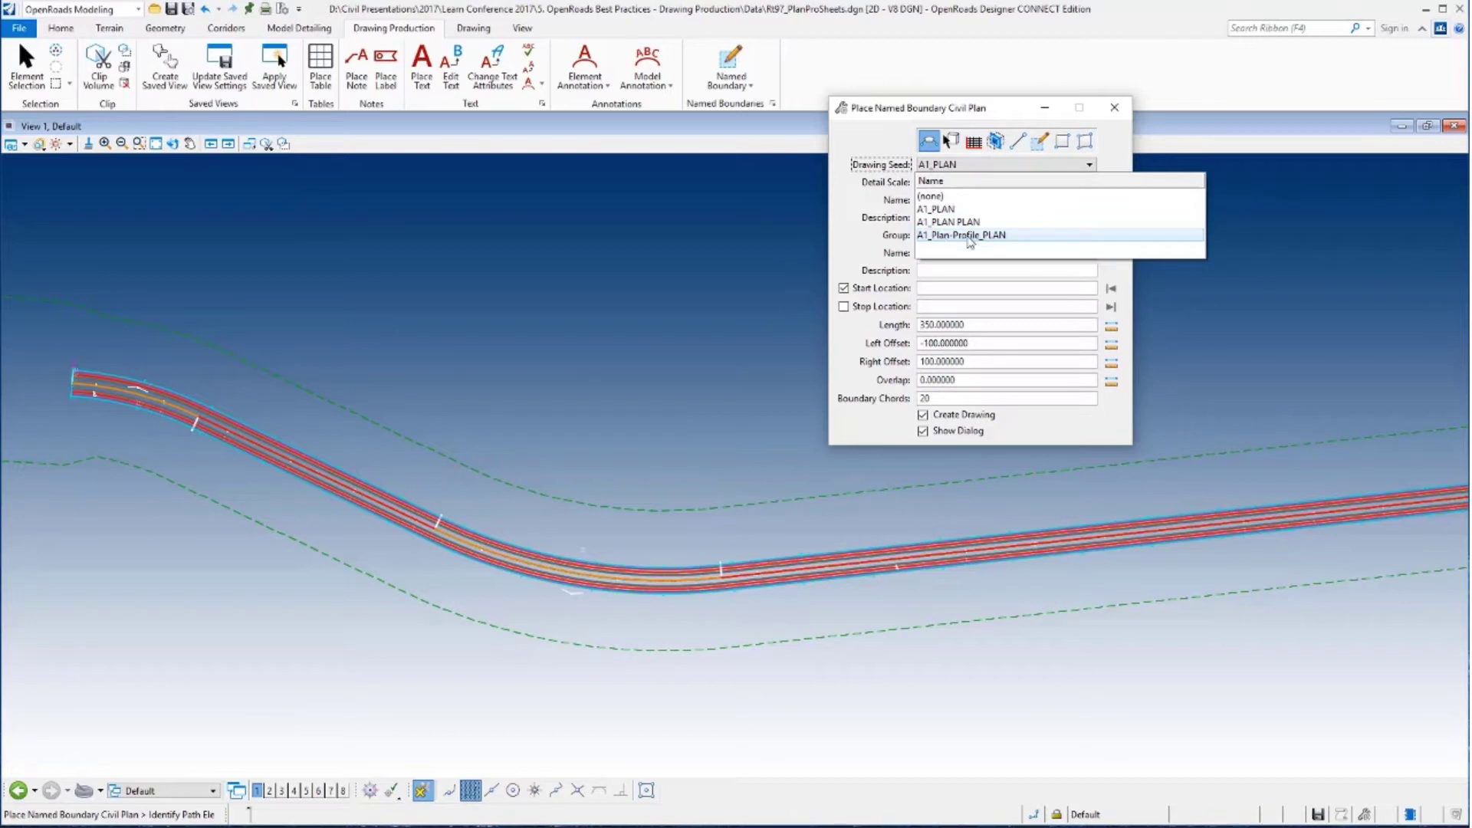
{"action": "left_click", "coordinate": [969, 236]}
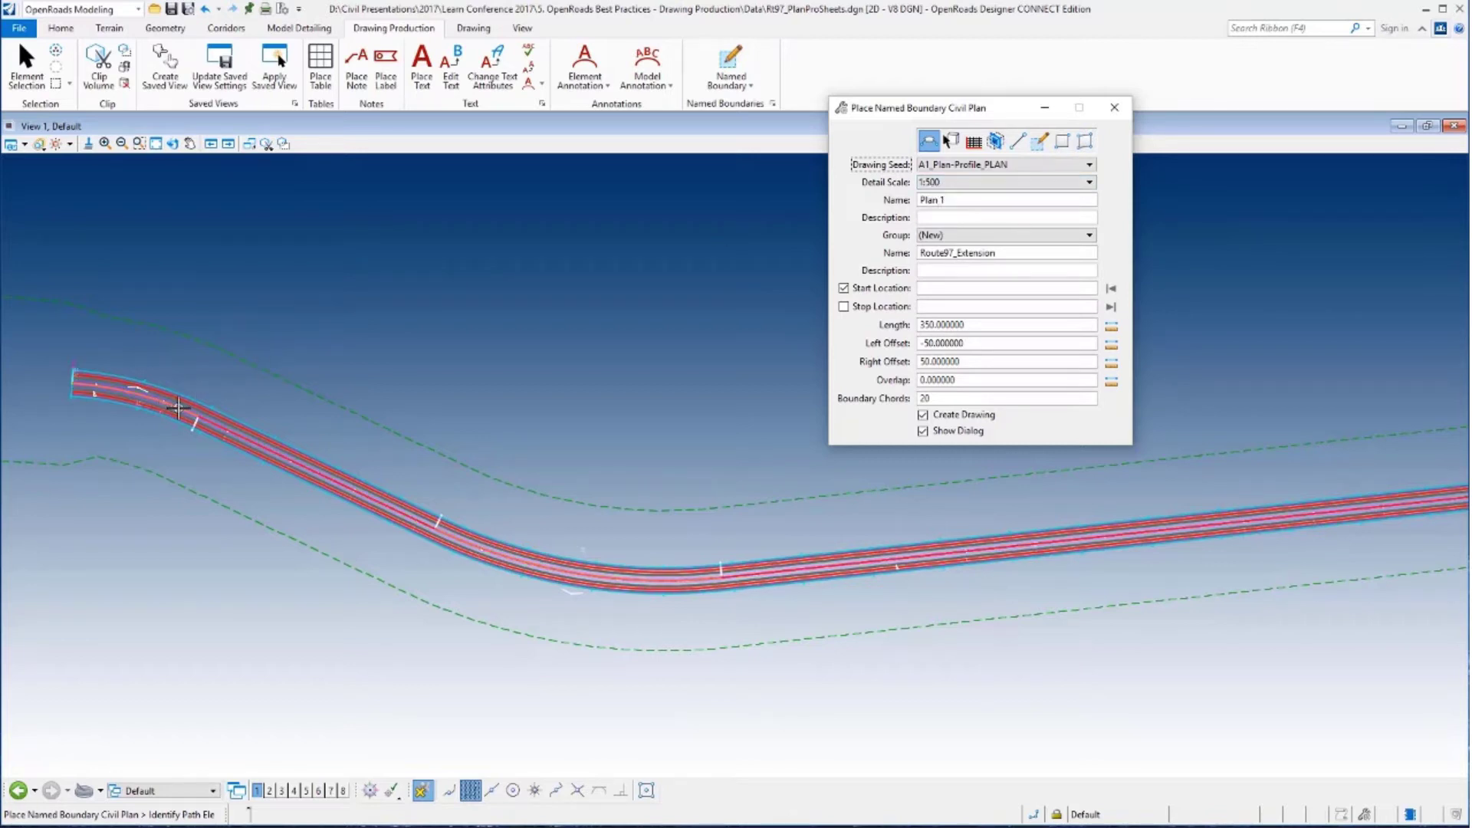
Pick the road alignment as the path with a locked start station of 12+000
{"action": "left_click", "coordinate": [178, 408]}
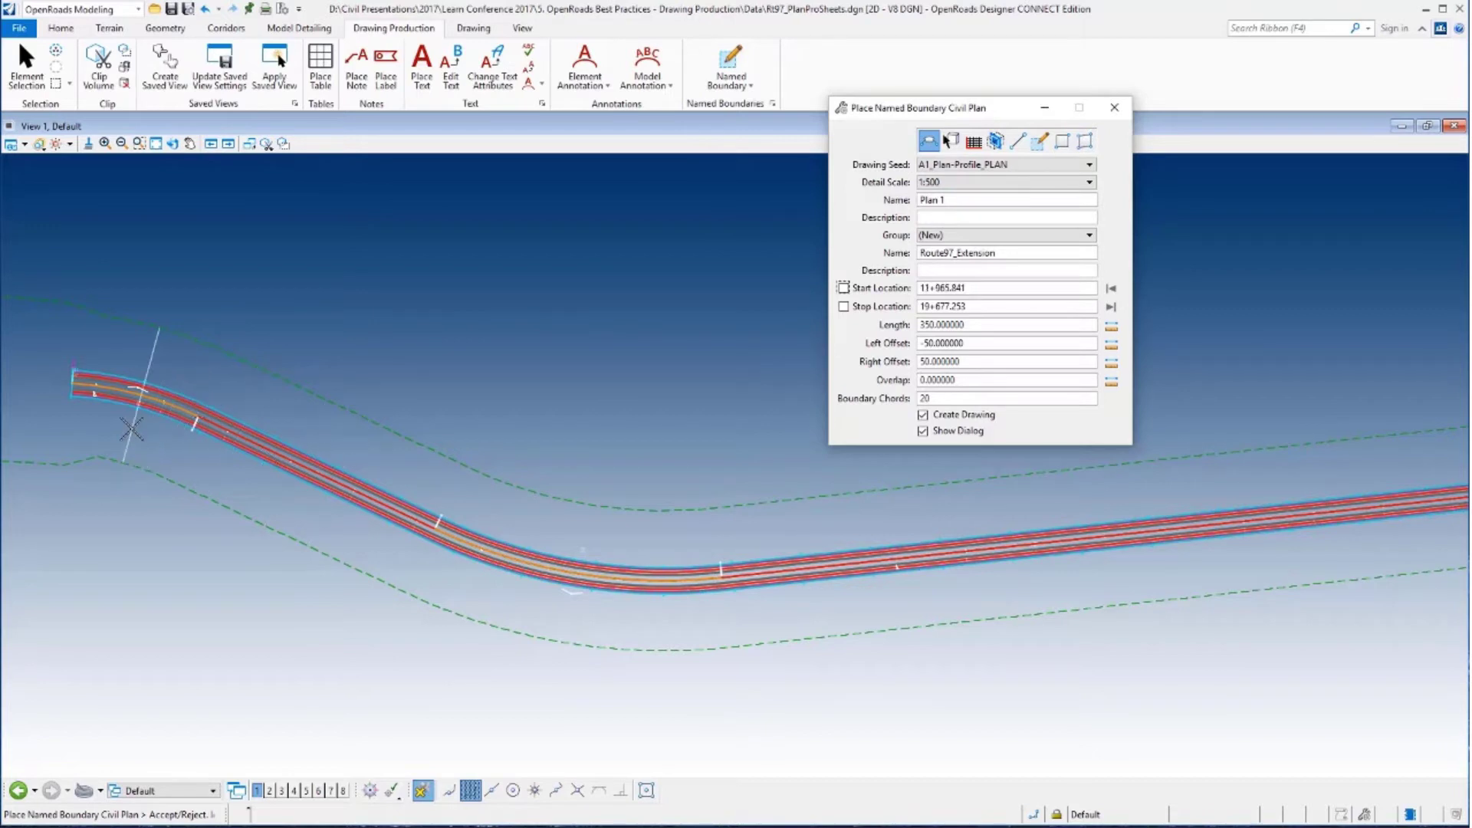
{"action": "scroll", "coordinate": [134, 428], "scroll_direction": "up", "scroll_amount": 1}
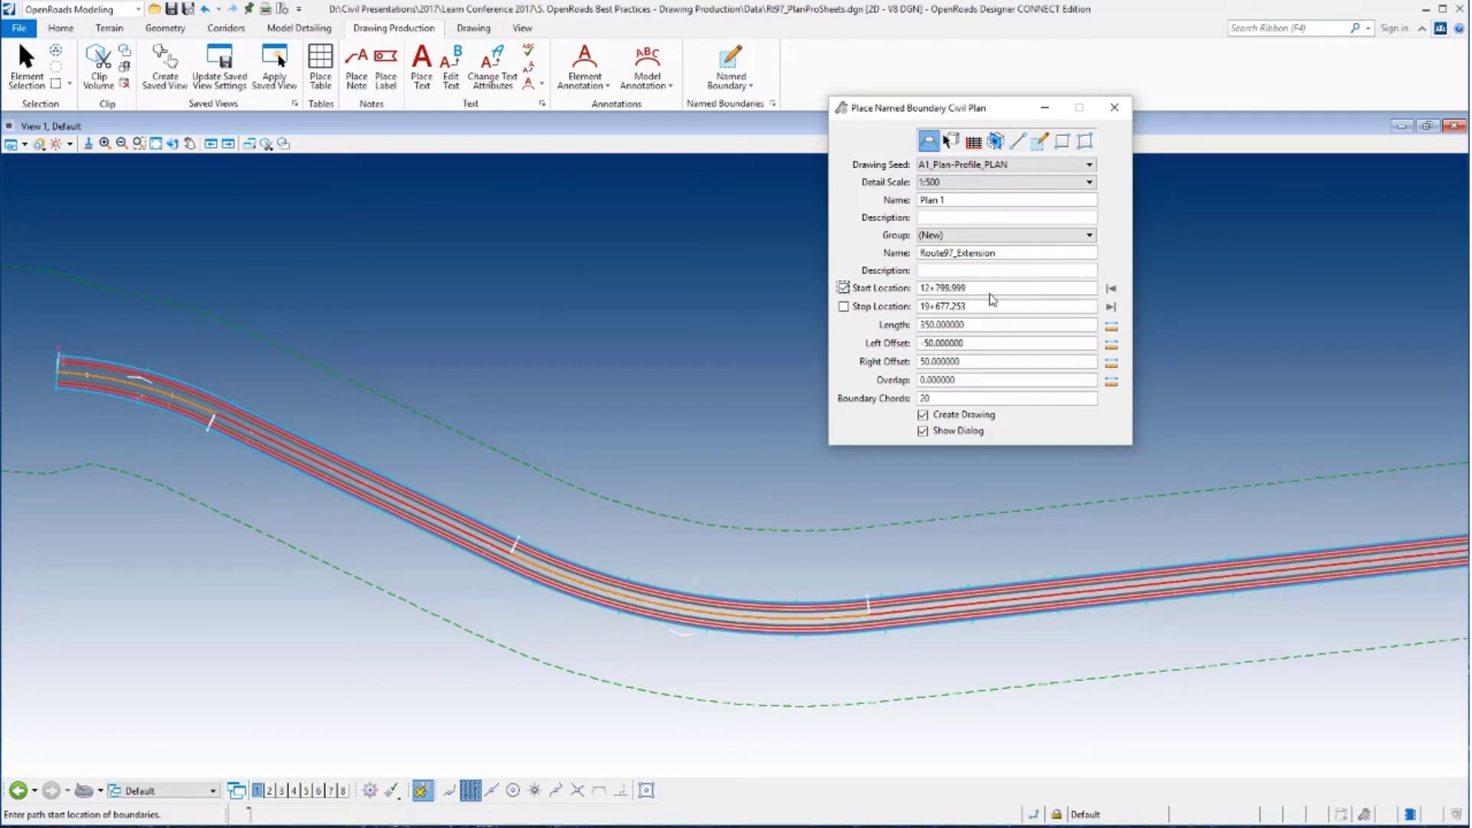
{"action": "left_click", "coordinate": [882, 295]}
{"action": "type", "text": "12+00"}
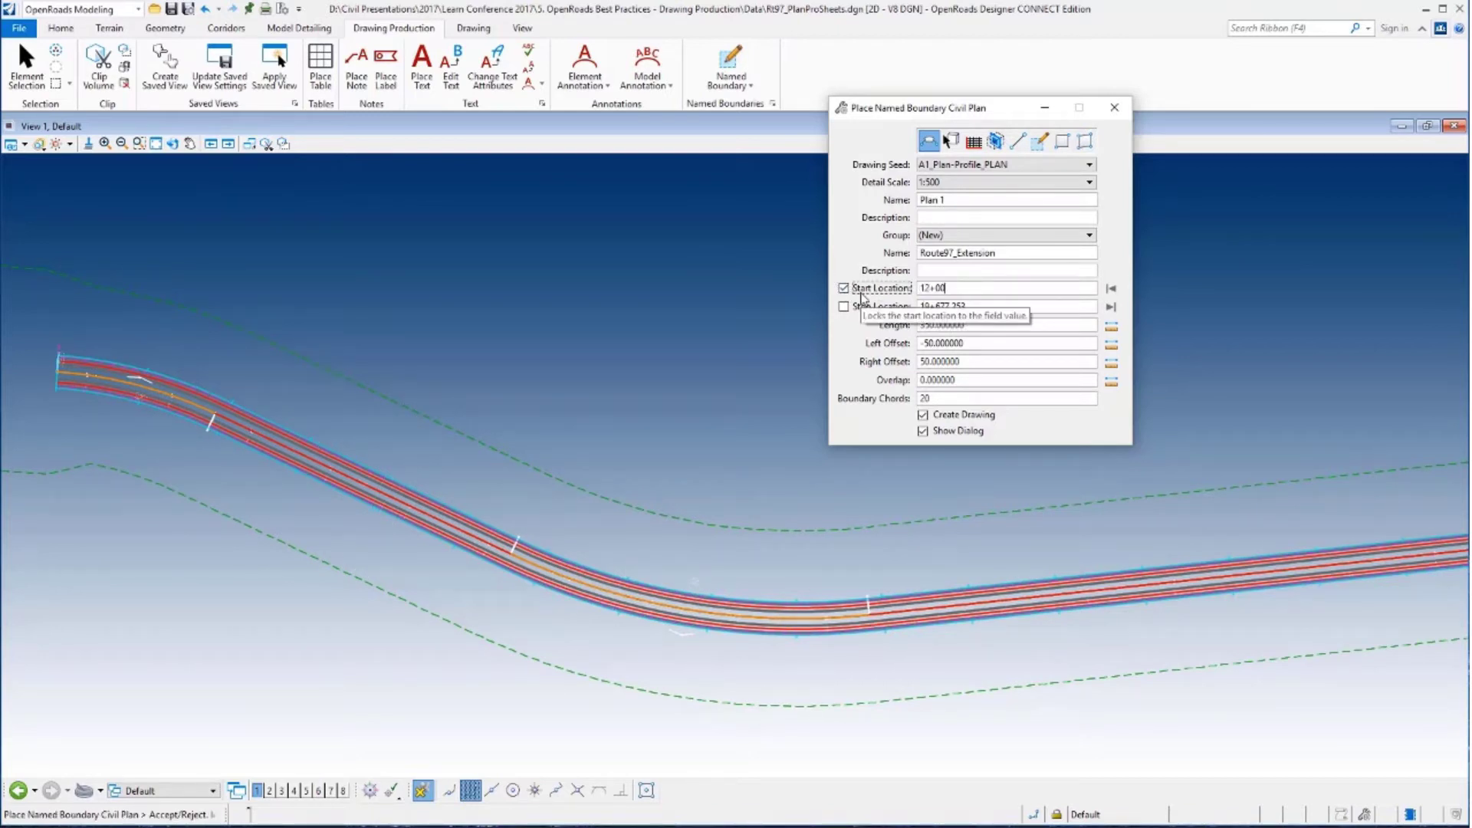
{"action": "key", "text": "Tab"}
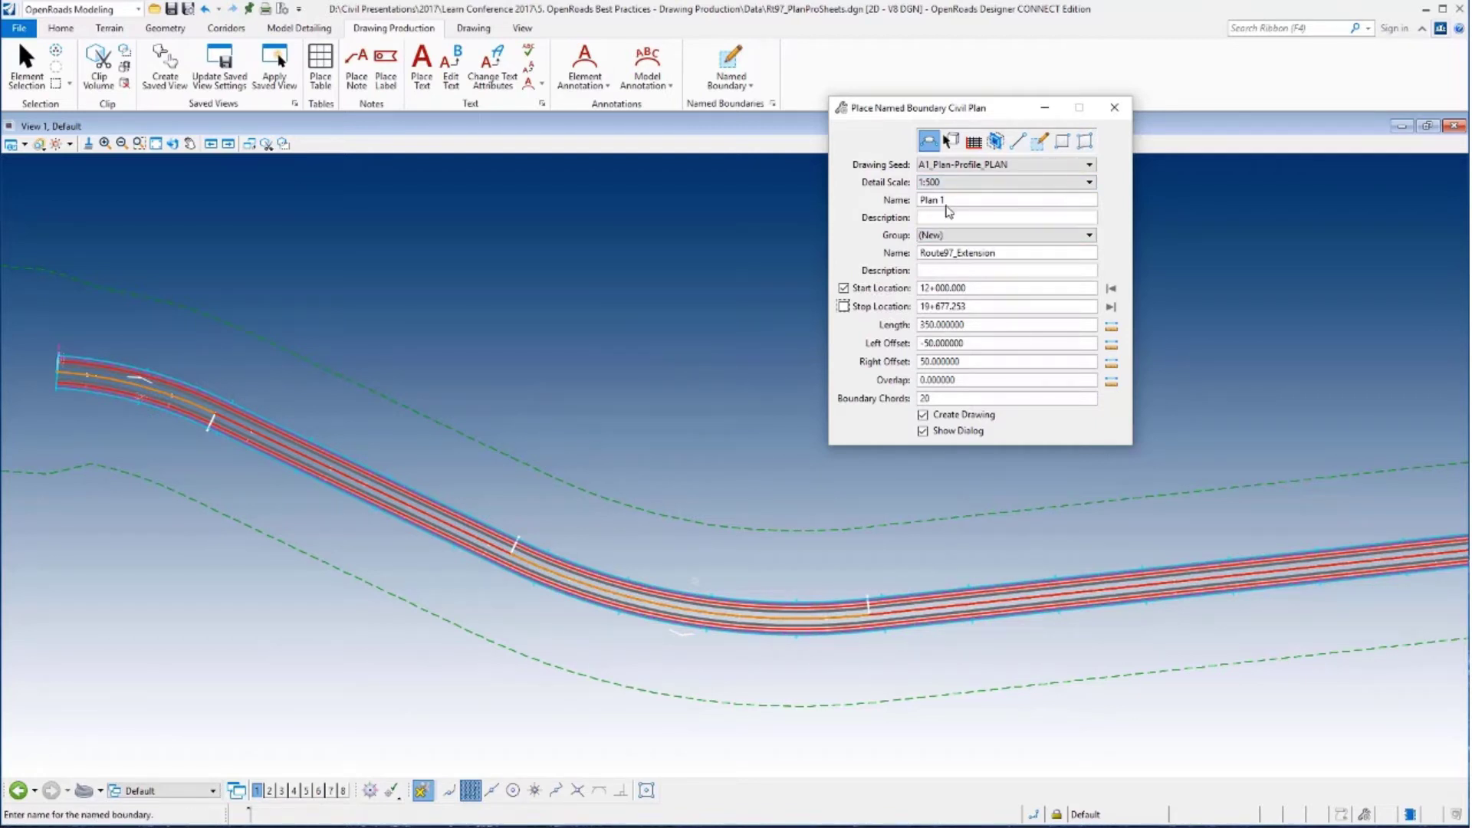
Rename the boundary Rt97_Plan1 and accept the path start in the view
{"action": "left_click_drag", "start_coordinate": [949, 201], "coordinate": [890, 207]}
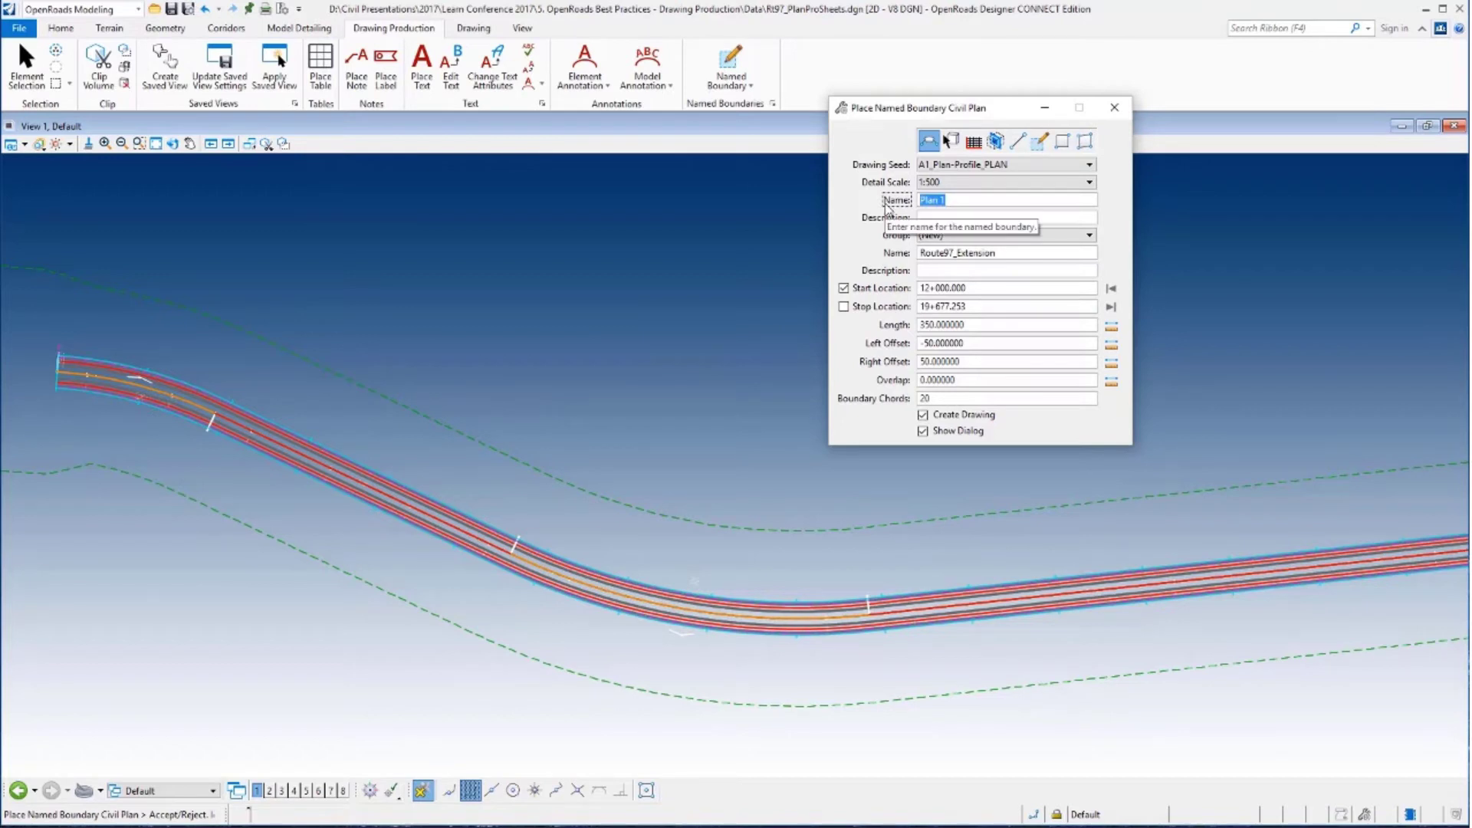
{"action": "type", "text": "Rt97_PLan"}
{"action": "type", "text": "1"}
{"action": "key", "text": "Tab"}
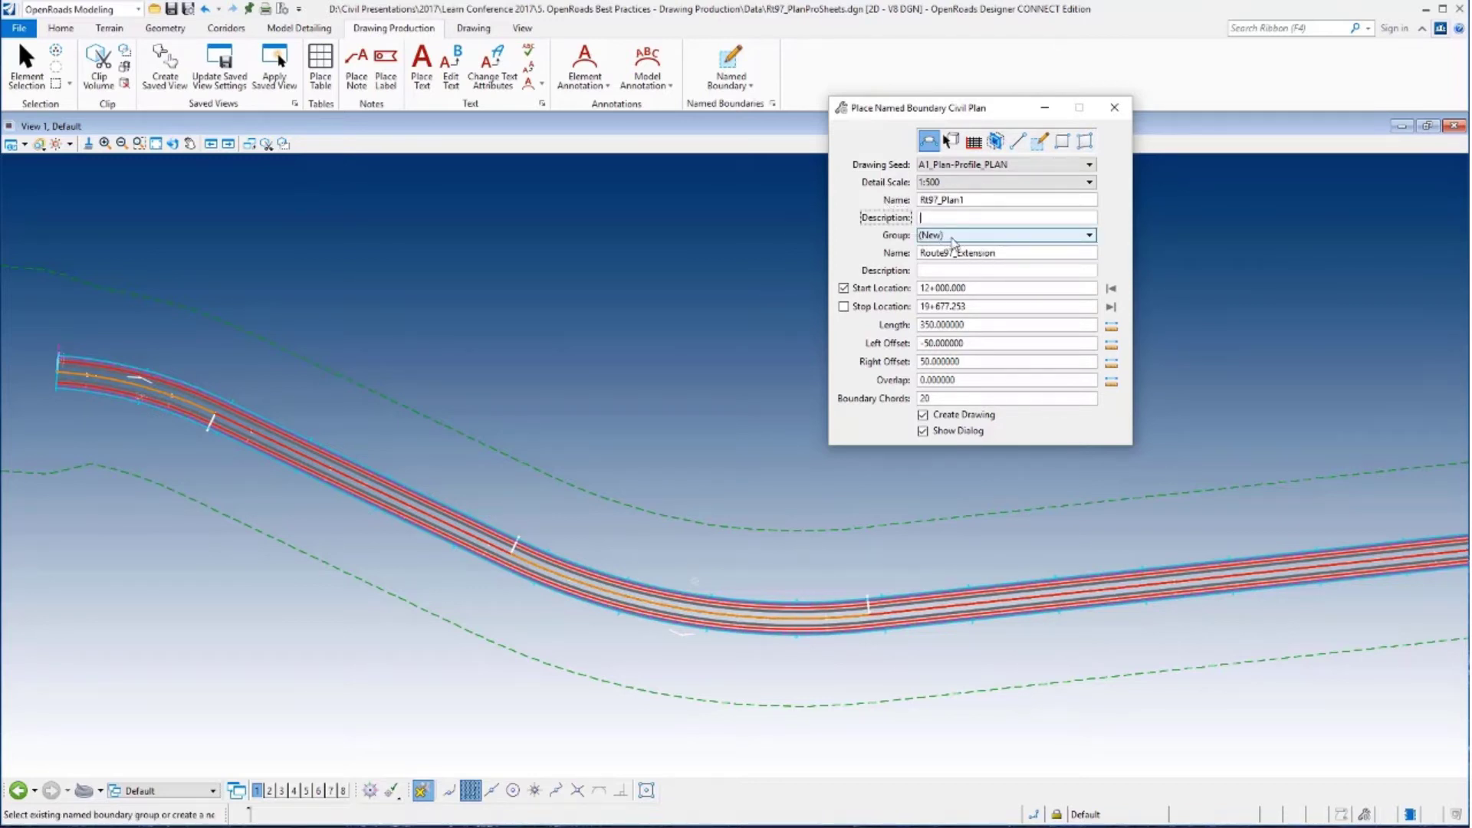
{"action": "key", "text": "Tab"}
{"action": "key", "text": "Tab"}
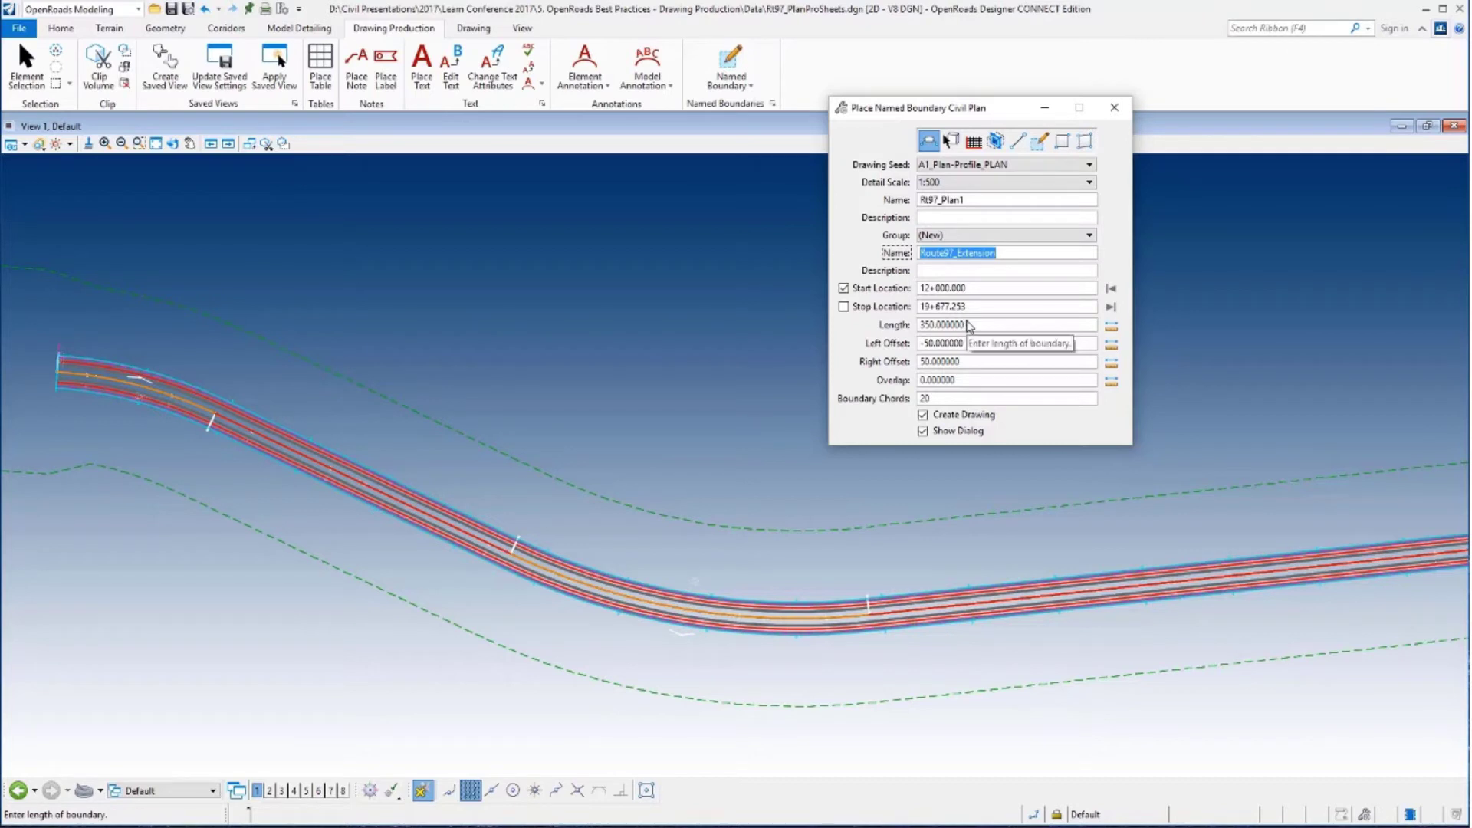
{"action": "left_click", "coordinate": [468, 399]}
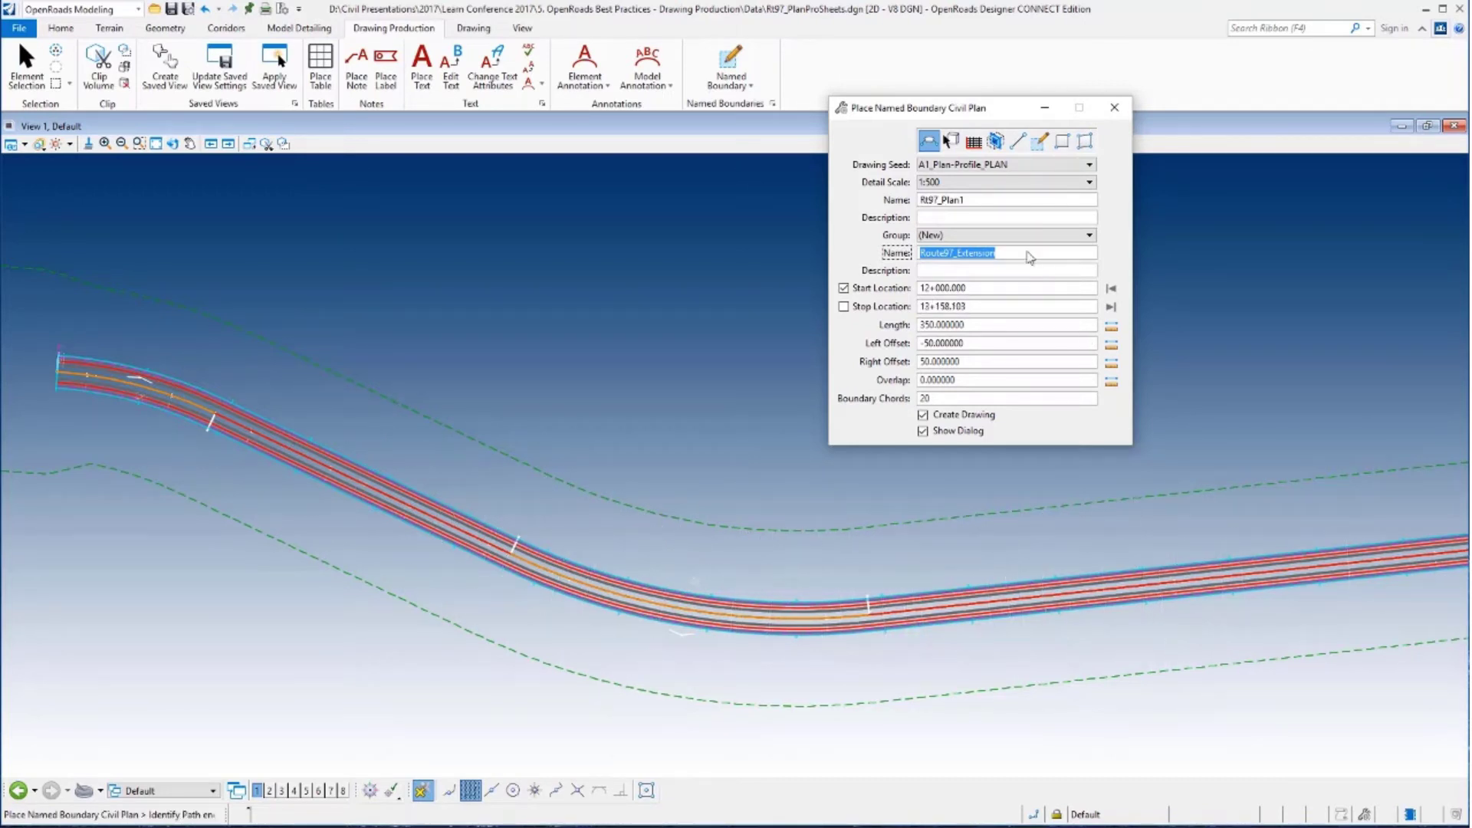
Try detail scales 1:250 and 1:100, then settle on 1:500
{"action": "left_click", "coordinate": [948, 184]}
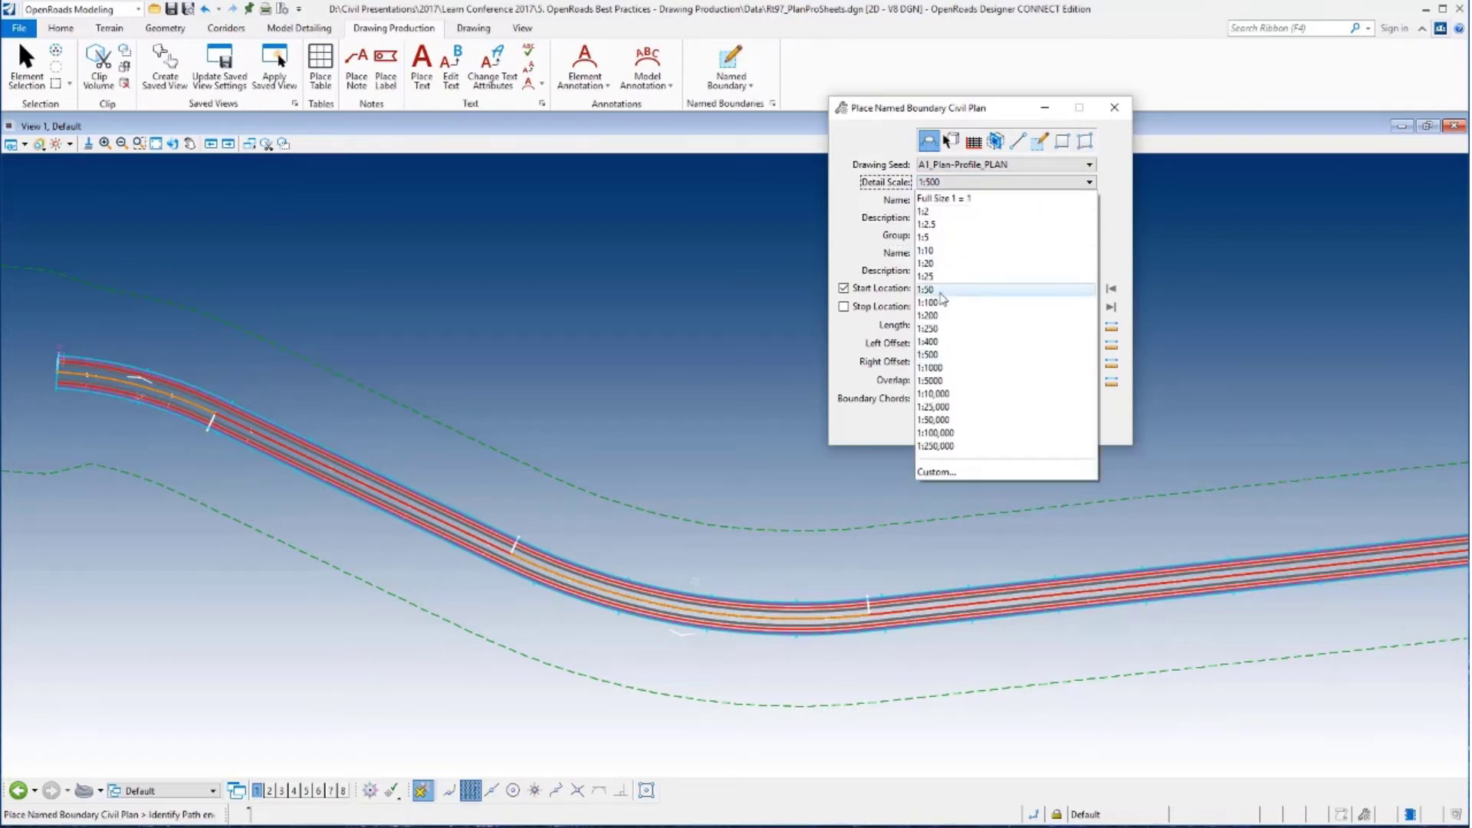
{"action": "left_click", "coordinate": [949, 330]}
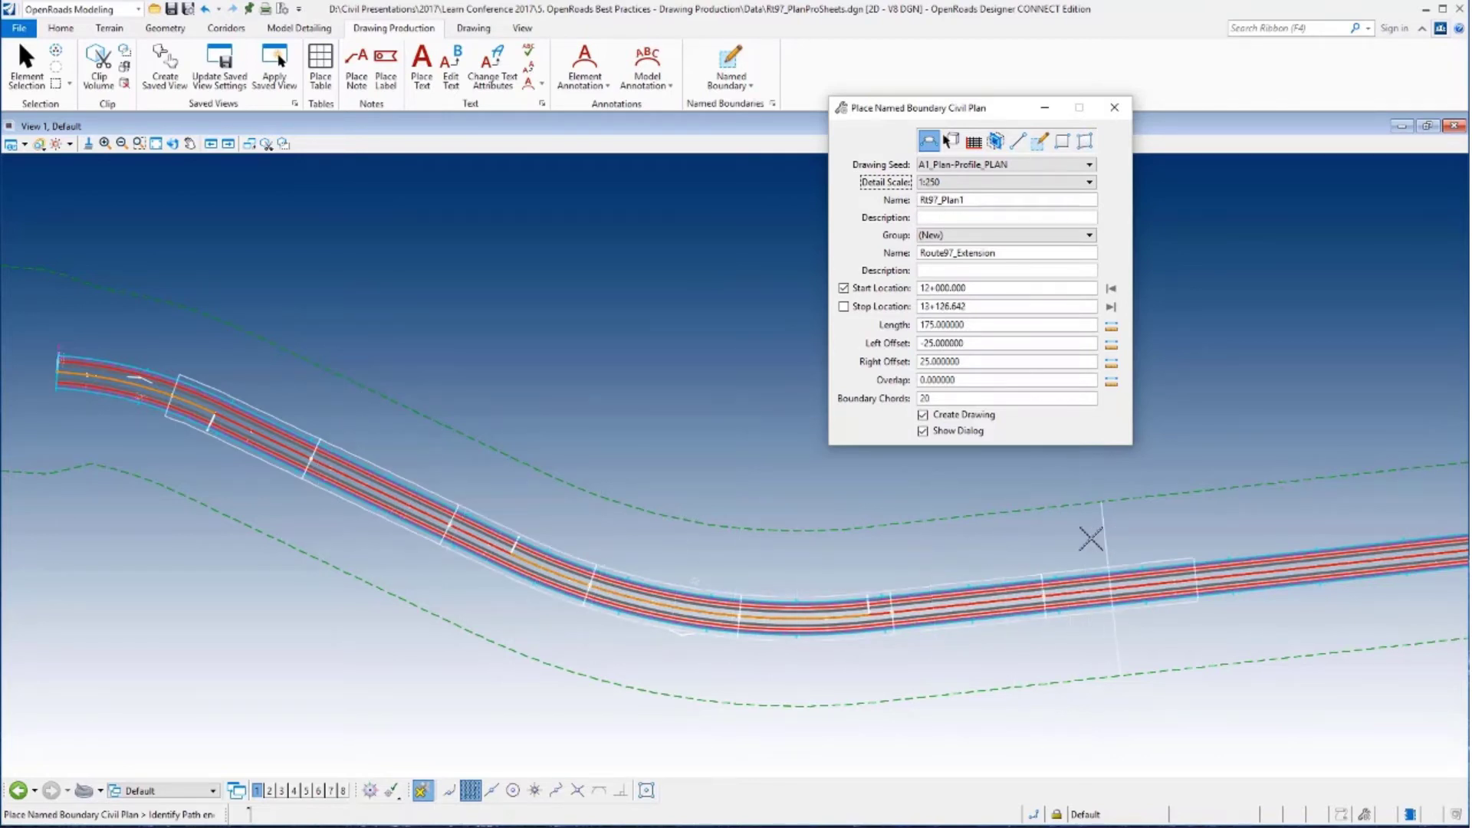
{"action": "left_click", "coordinate": [948, 183]}
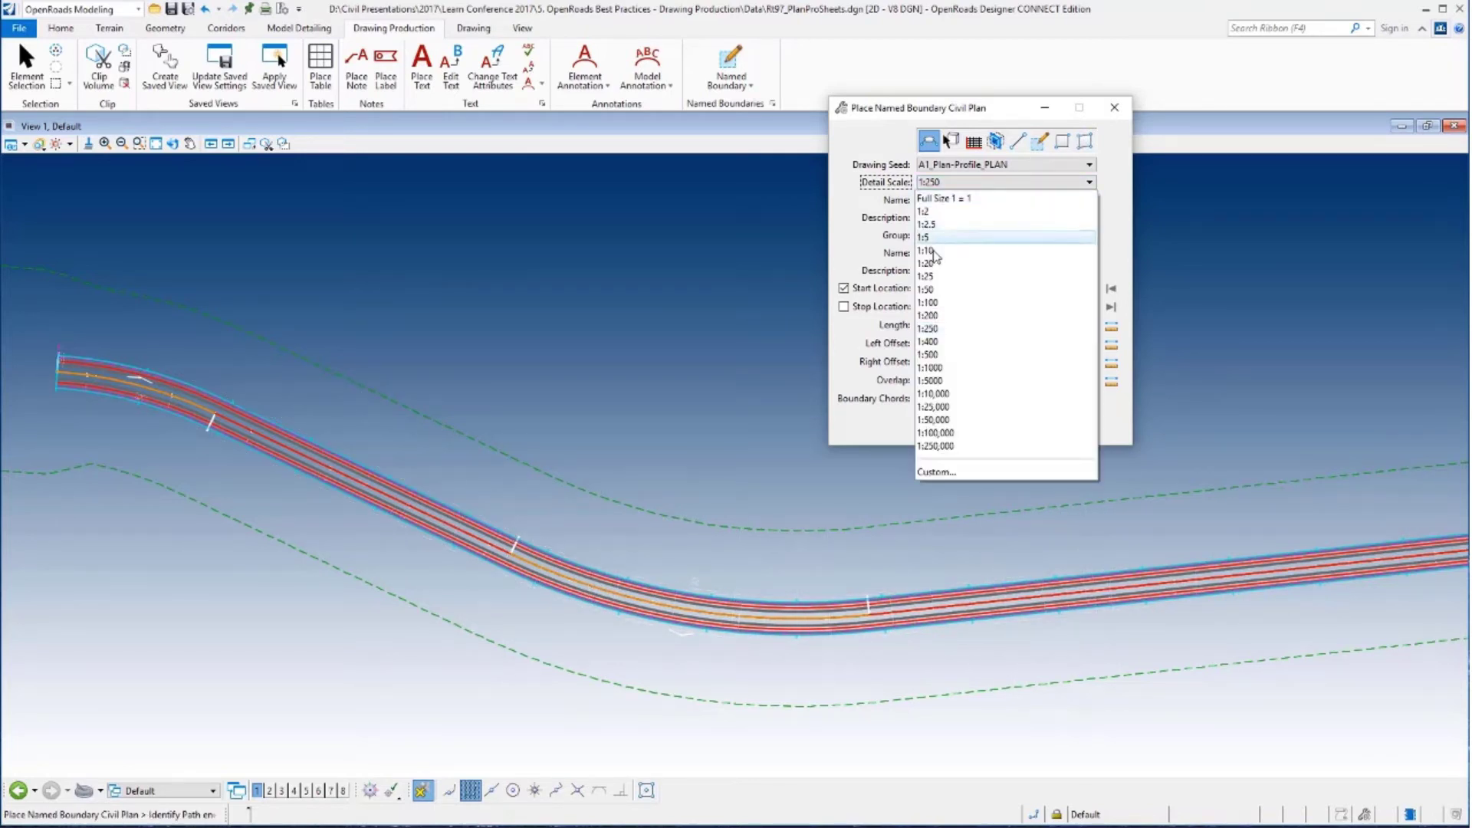
{"action": "left_click", "coordinate": [937, 303]}
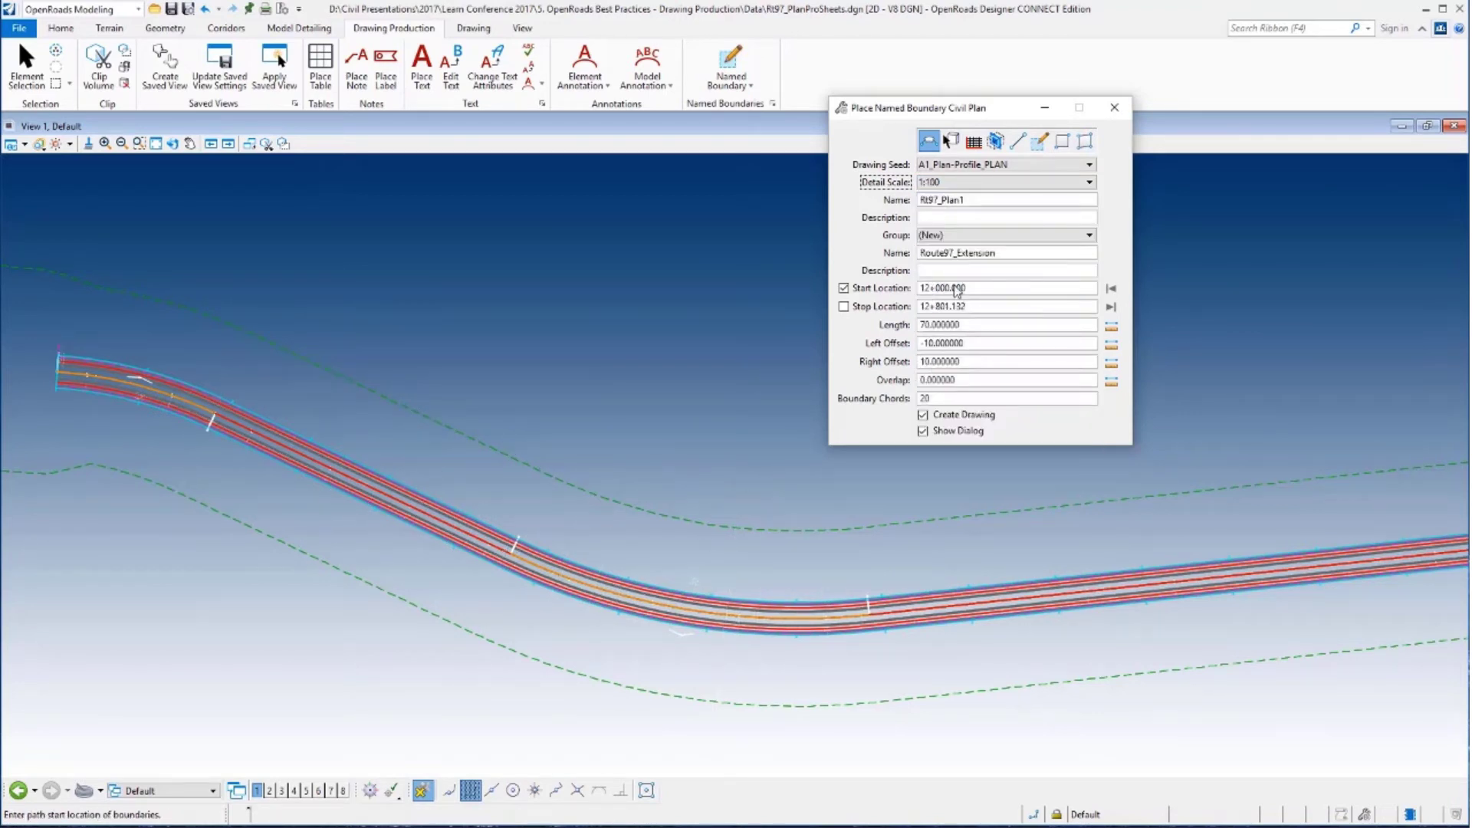
{"action": "left_click", "coordinate": [948, 185]}
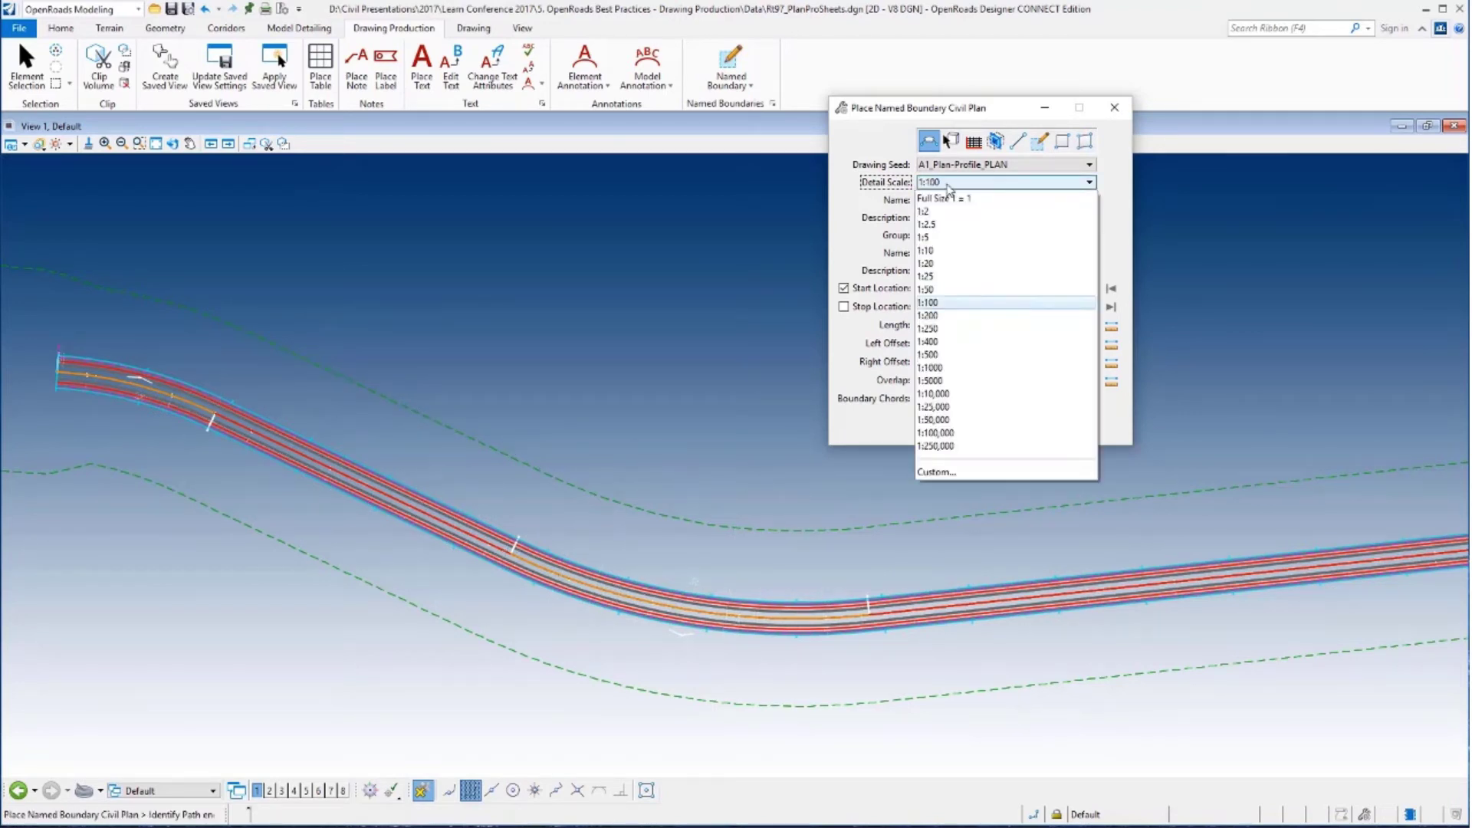
{"action": "left_click", "coordinate": [939, 356]}
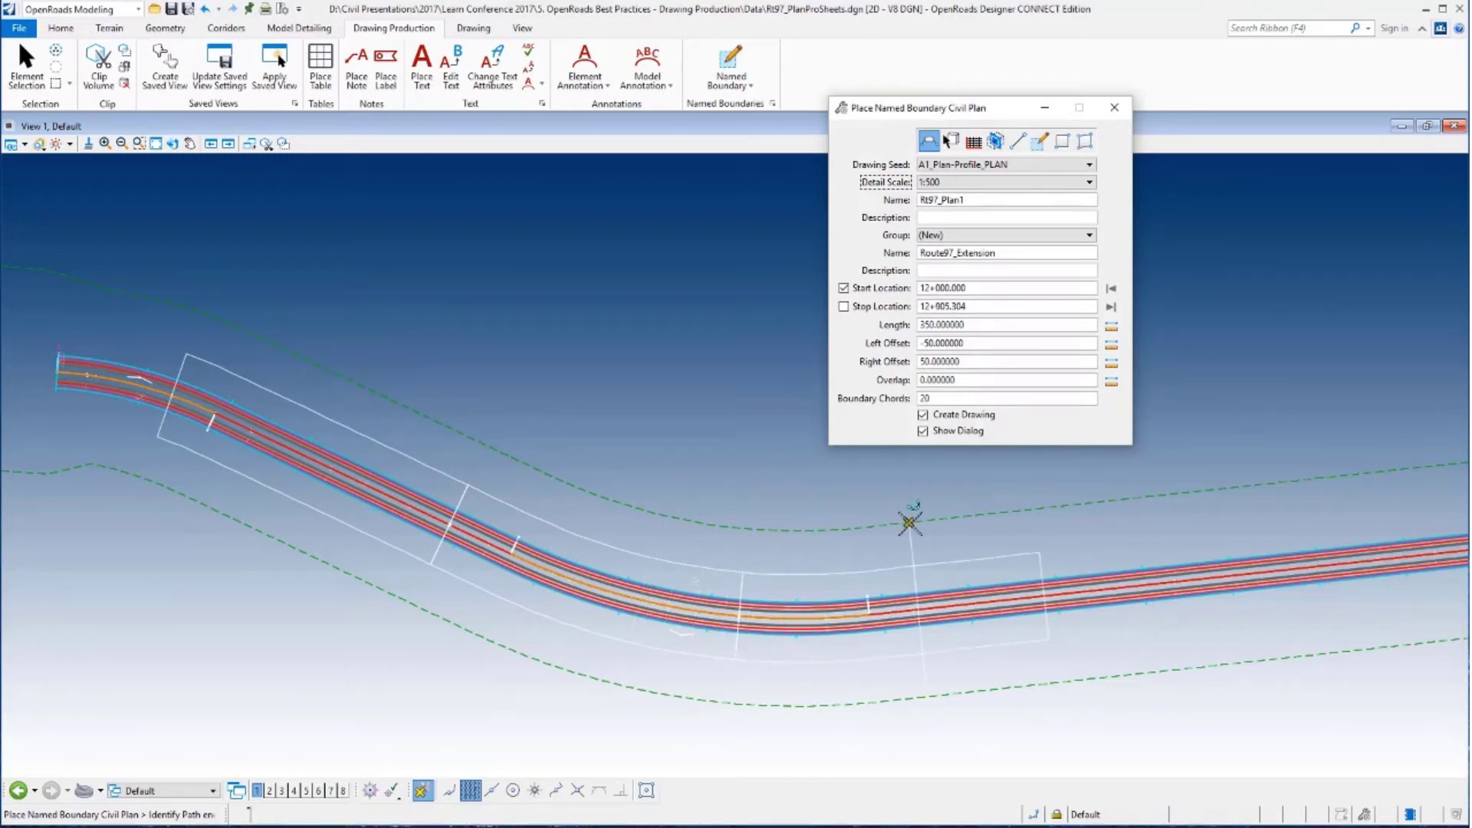
Turn off Create Drawing and place the four plan boundaries along the alignment
{"action": "left_click", "coordinate": [910, 517]}
{"action": "left_click", "coordinate": [924, 415]}
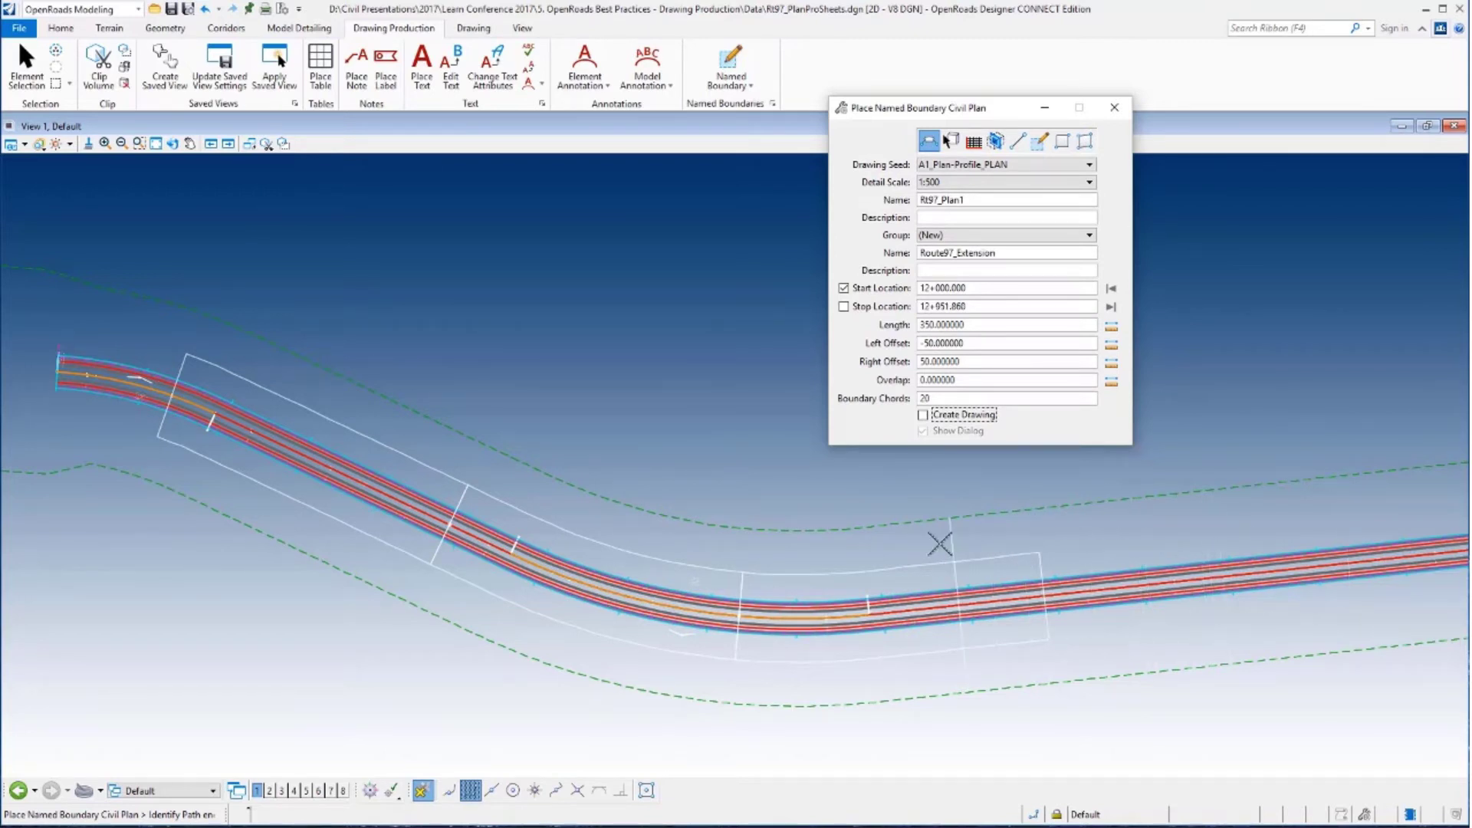
{"action": "left_click", "coordinate": [1192, 513]}
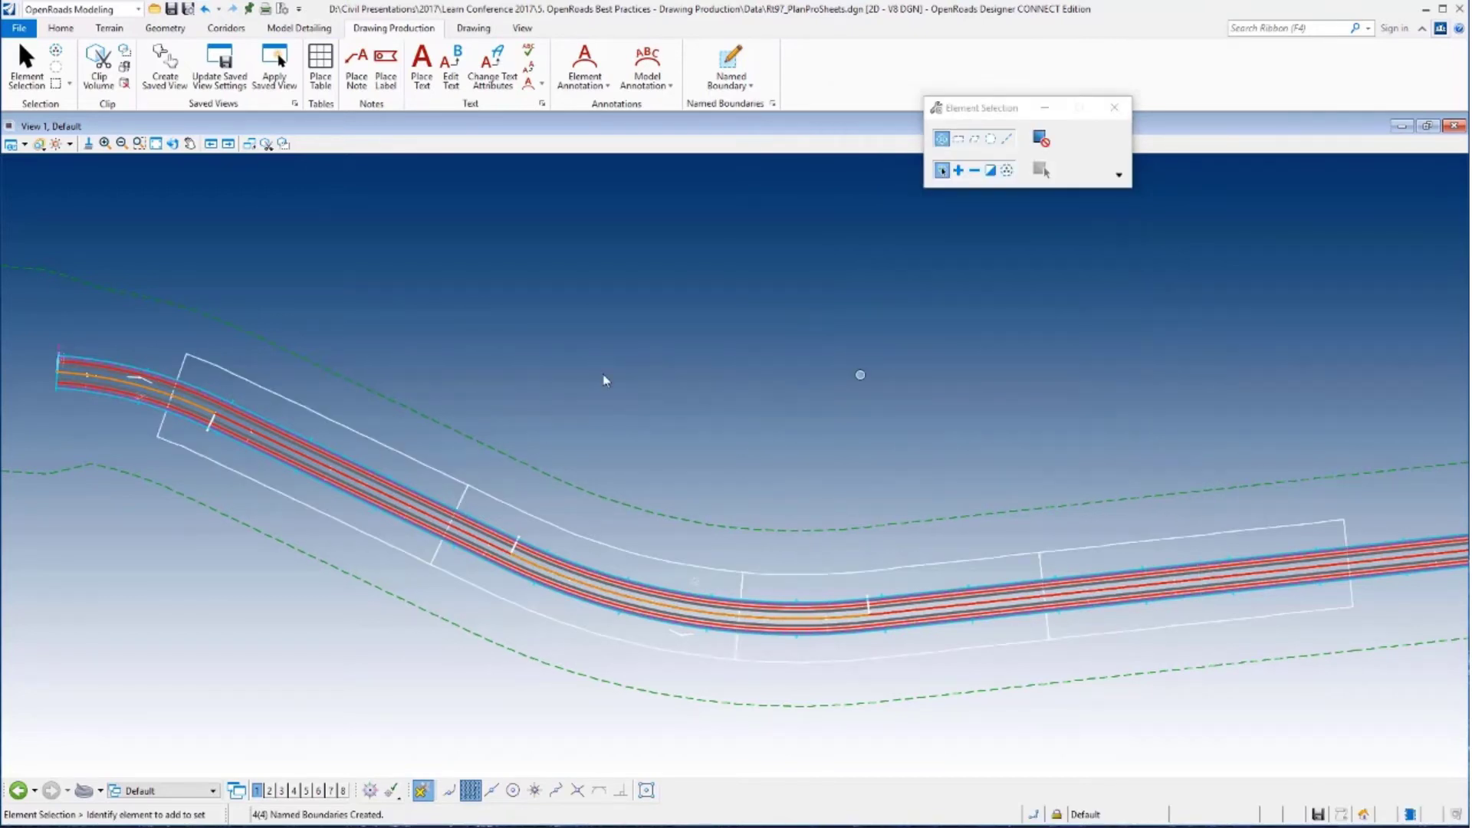
{"action": "scroll", "coordinate": [452, 345], "scroll_direction": "down", "scroll_amount": 1}
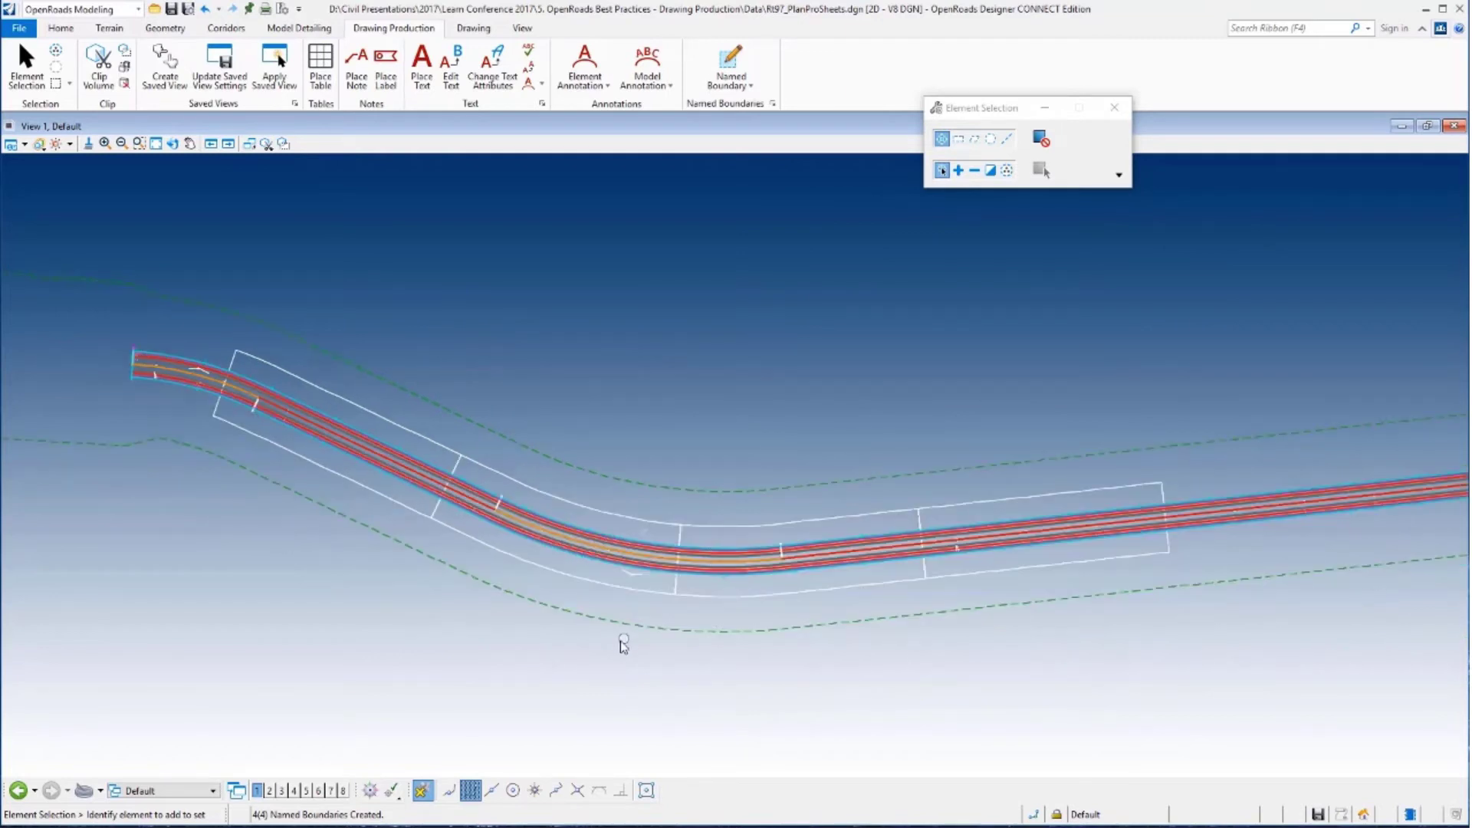
{"action": "scroll", "coordinate": [342, 473], "scroll_direction": "up", "scroll_amount": 1}
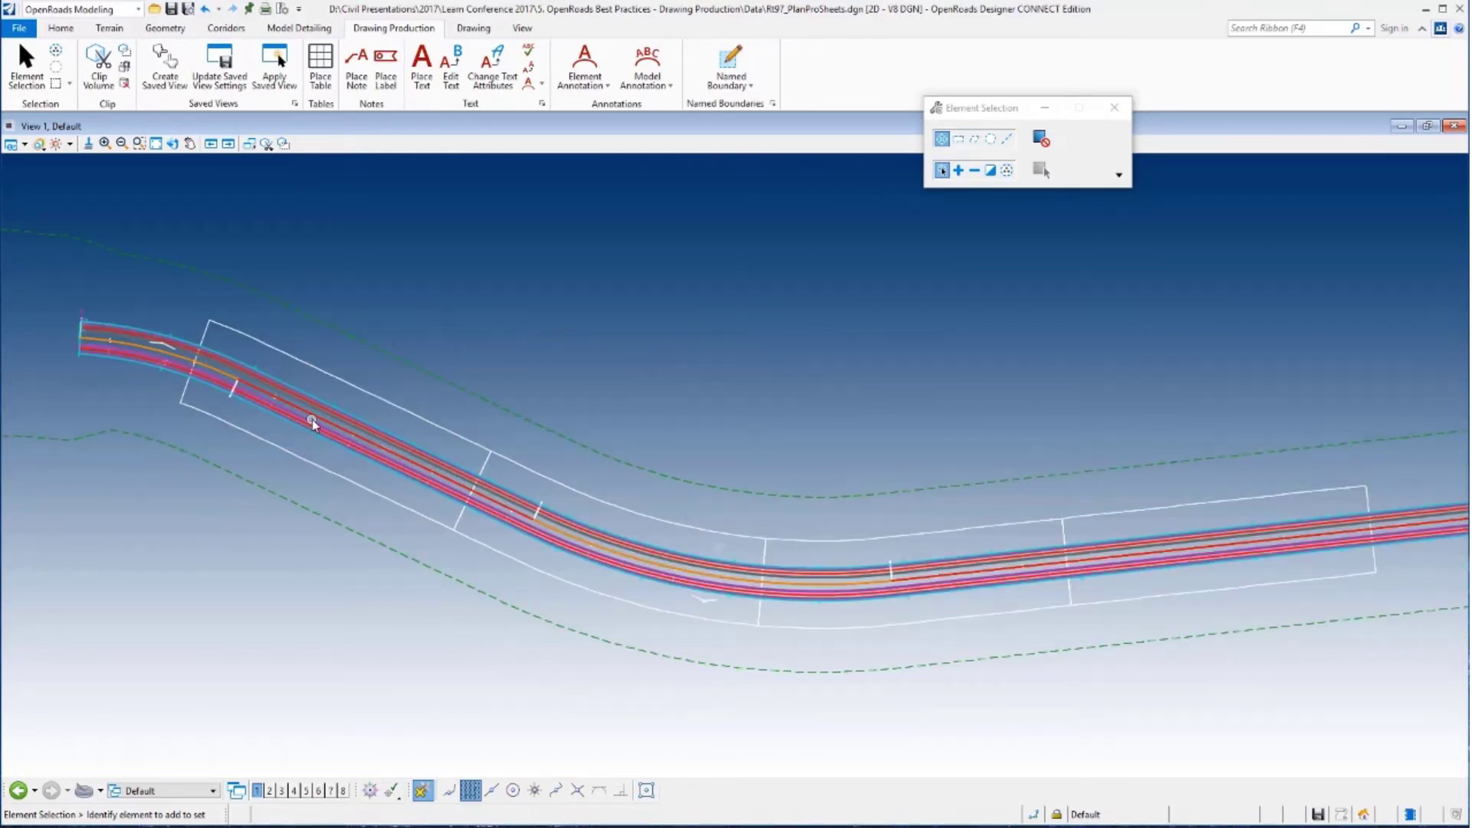
Open the Route97_Extension profile model in View 7
{"action": "scroll", "coordinate": [313, 417], "scroll_direction": "up", "scroll_amount": 2}
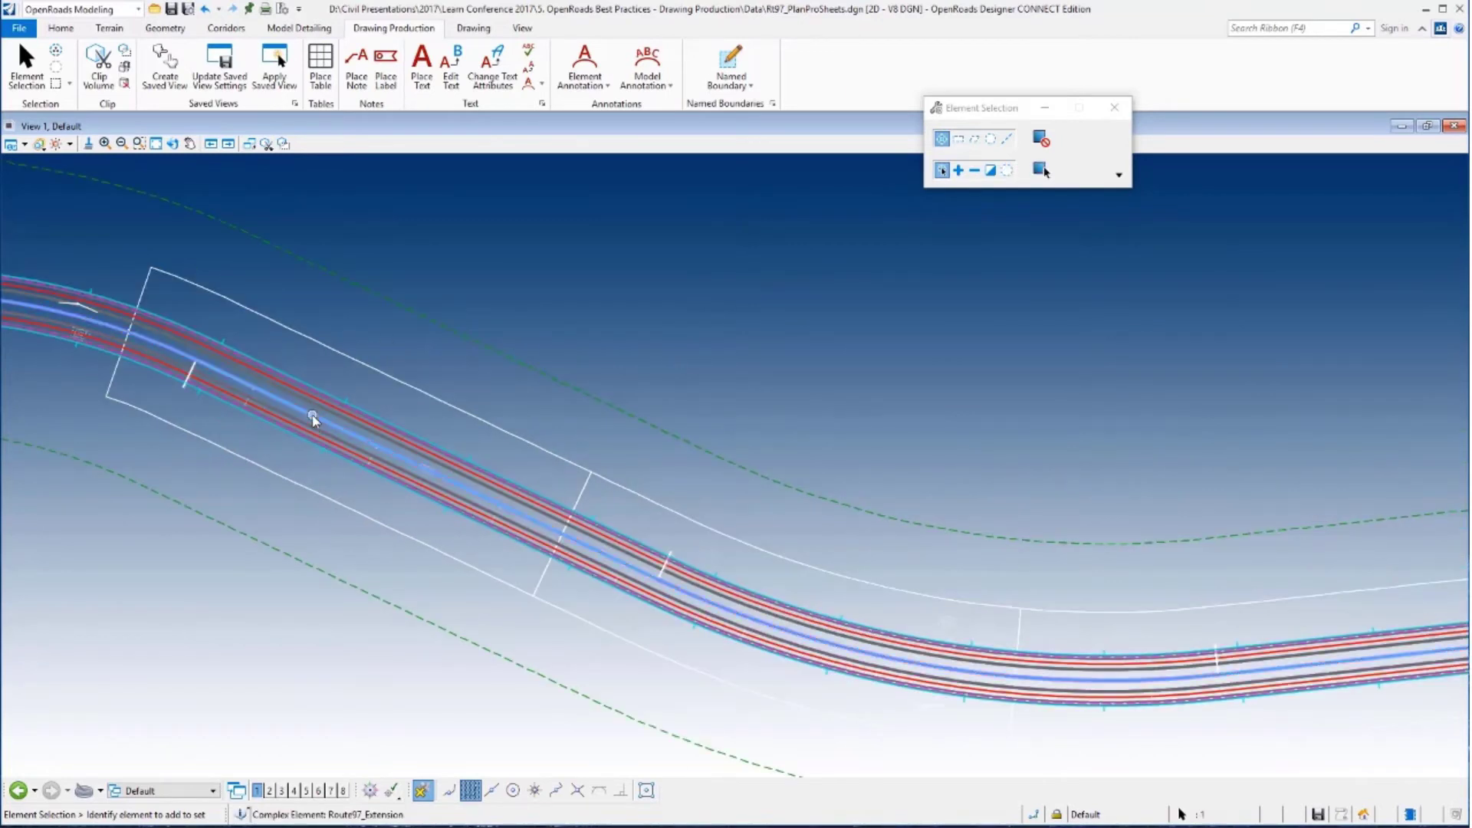
{"action": "mouse_move", "coordinate": [313, 416]}
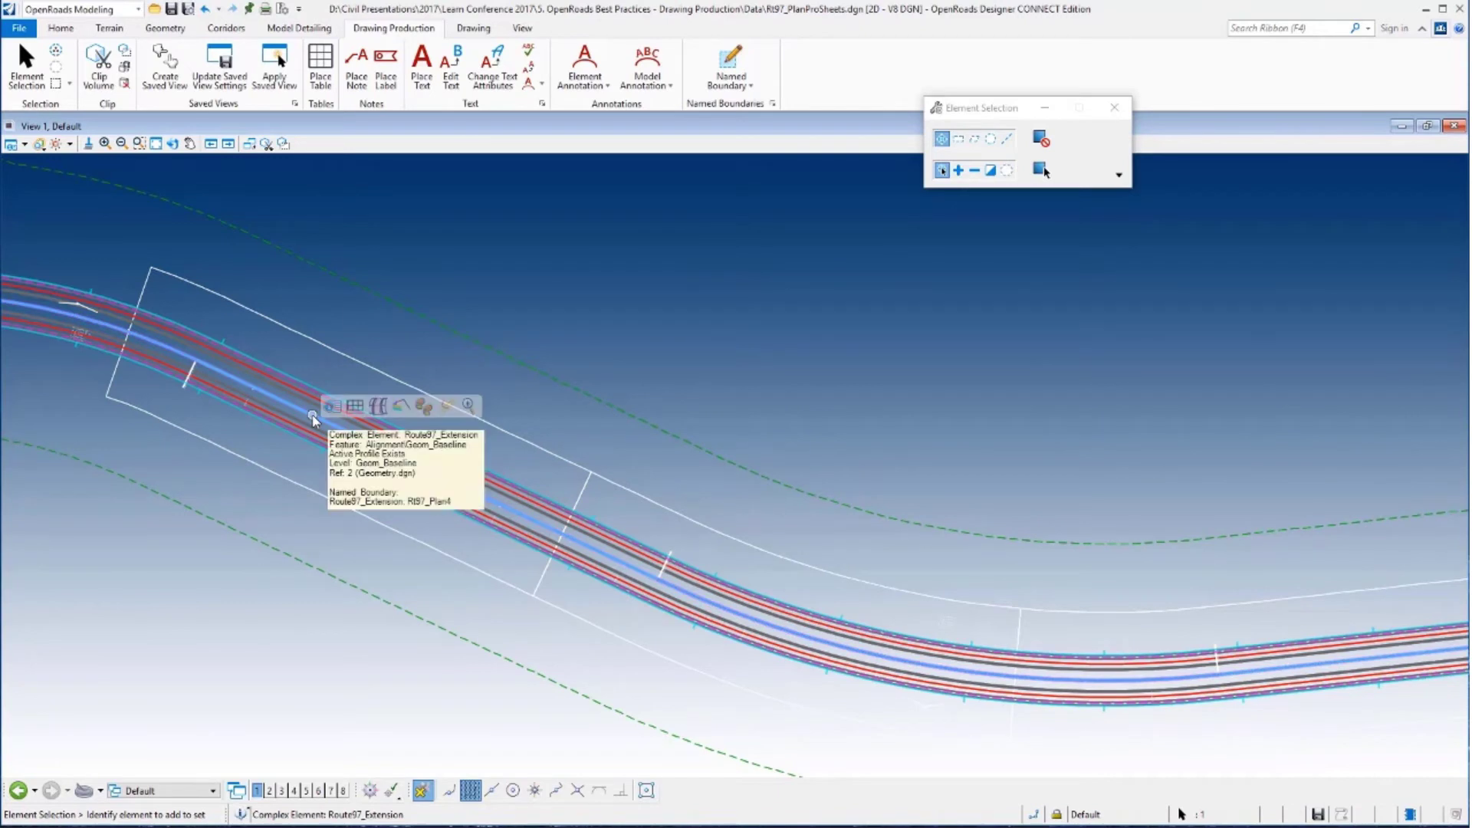
{"action": "left_click", "coordinate": [355, 408]}
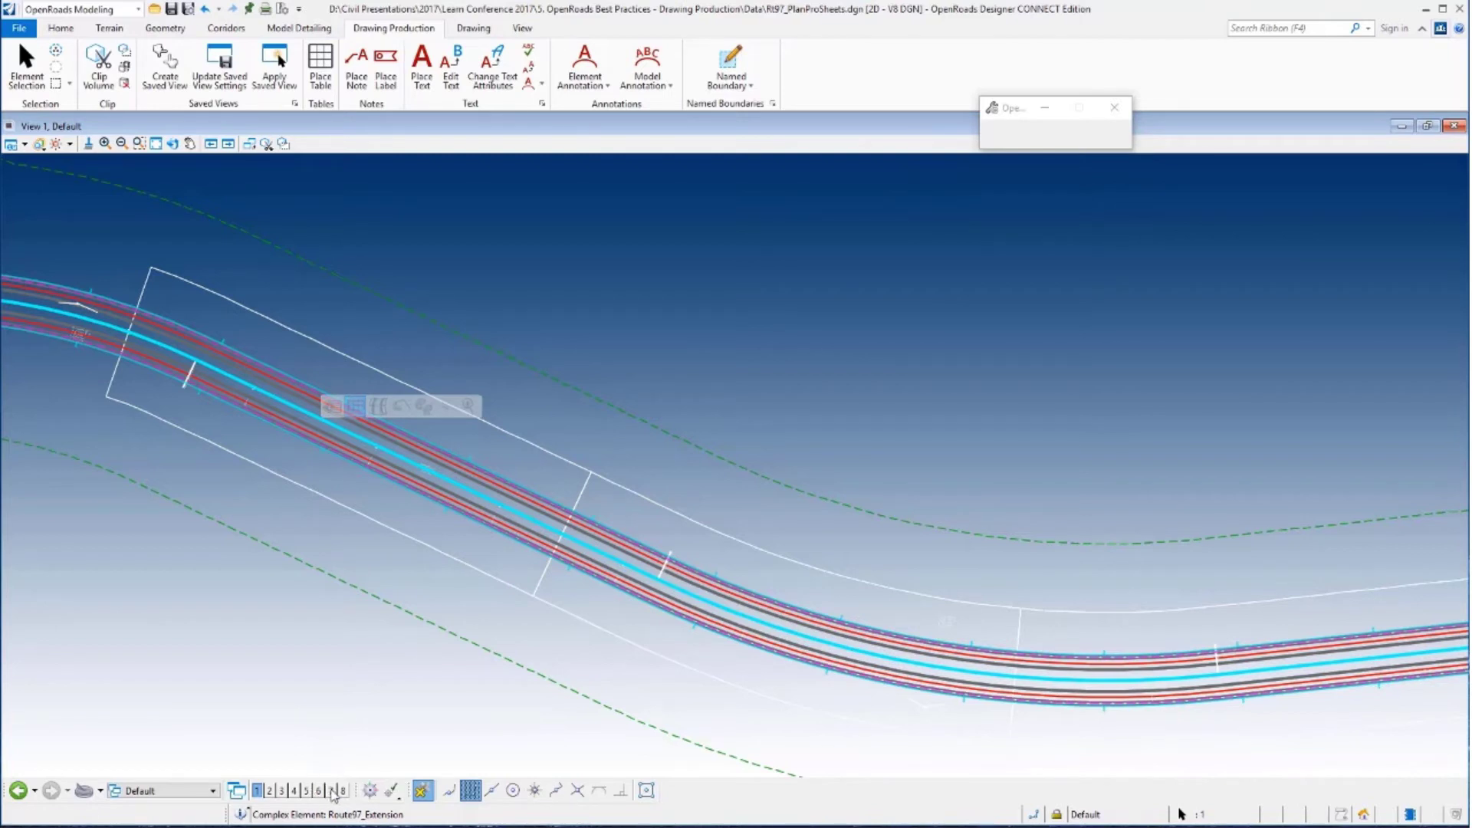
{"action": "left_click", "coordinate": [332, 791]}
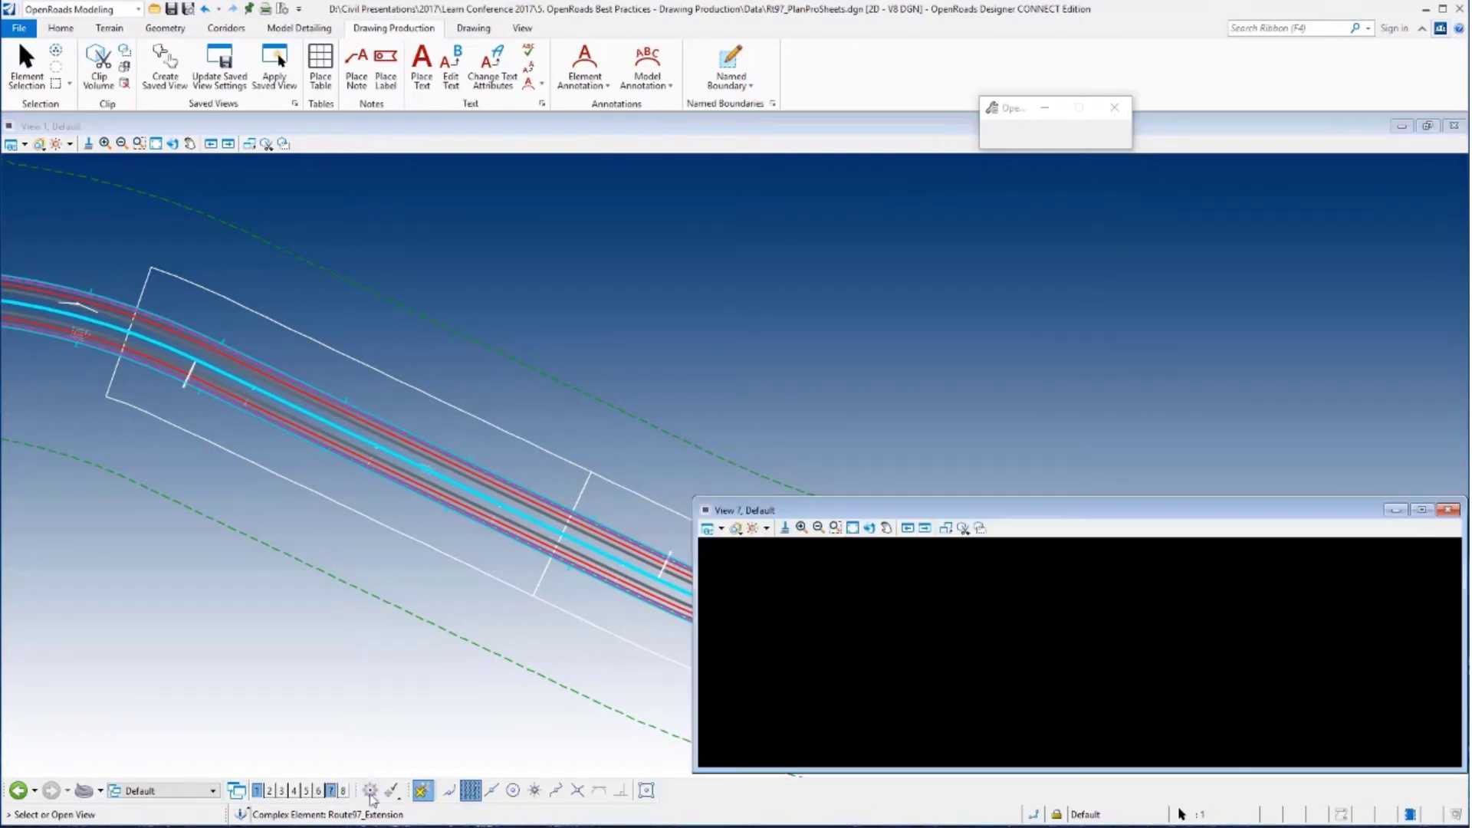
{"action": "left_click", "coordinate": [990, 664]}
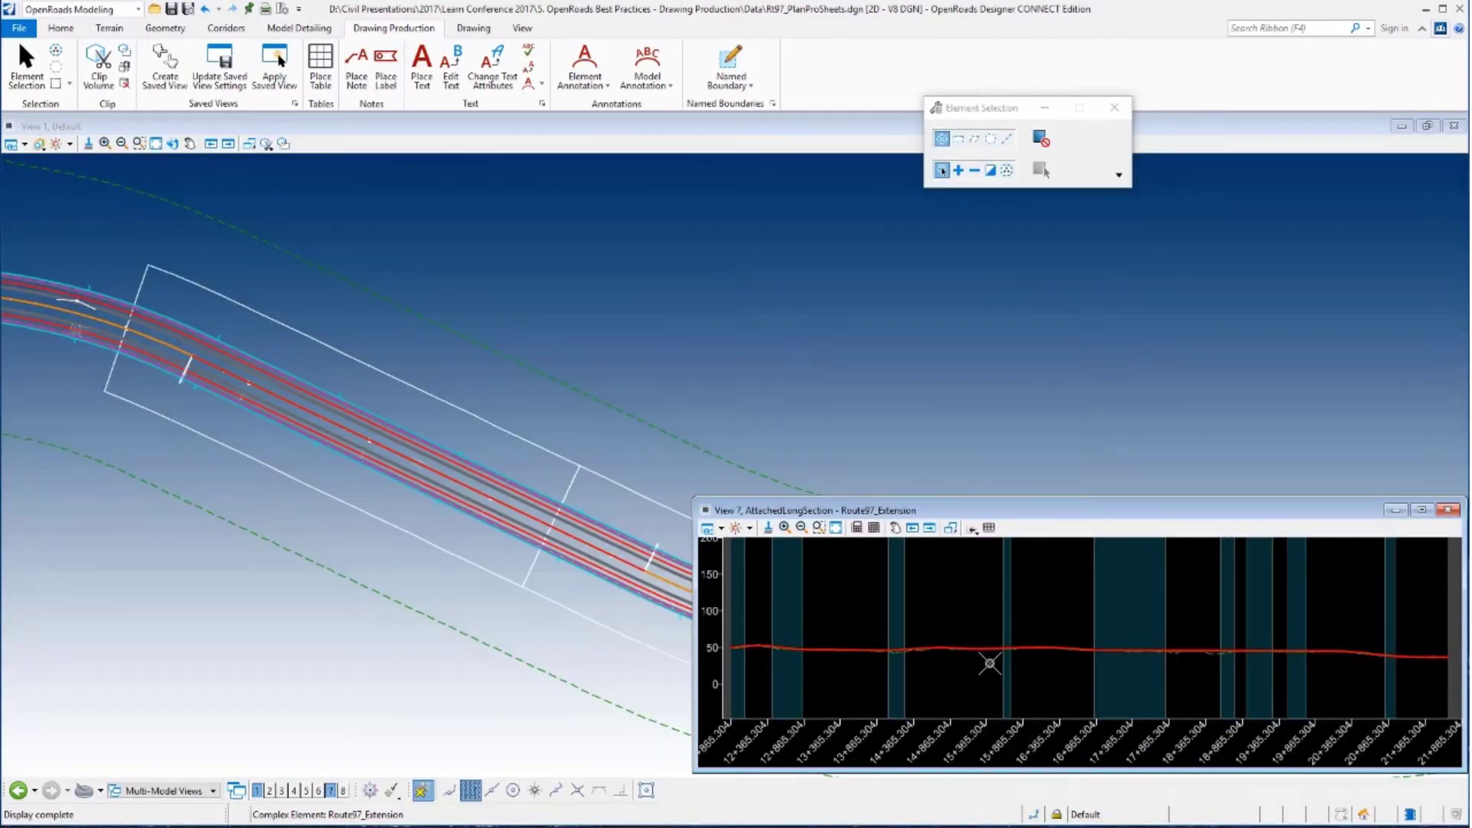
Start placing another named boundary from the Drawing Production tools
{"action": "scroll", "coordinate": [738, 660], "scroll_direction": "up", "scroll_amount": 2}
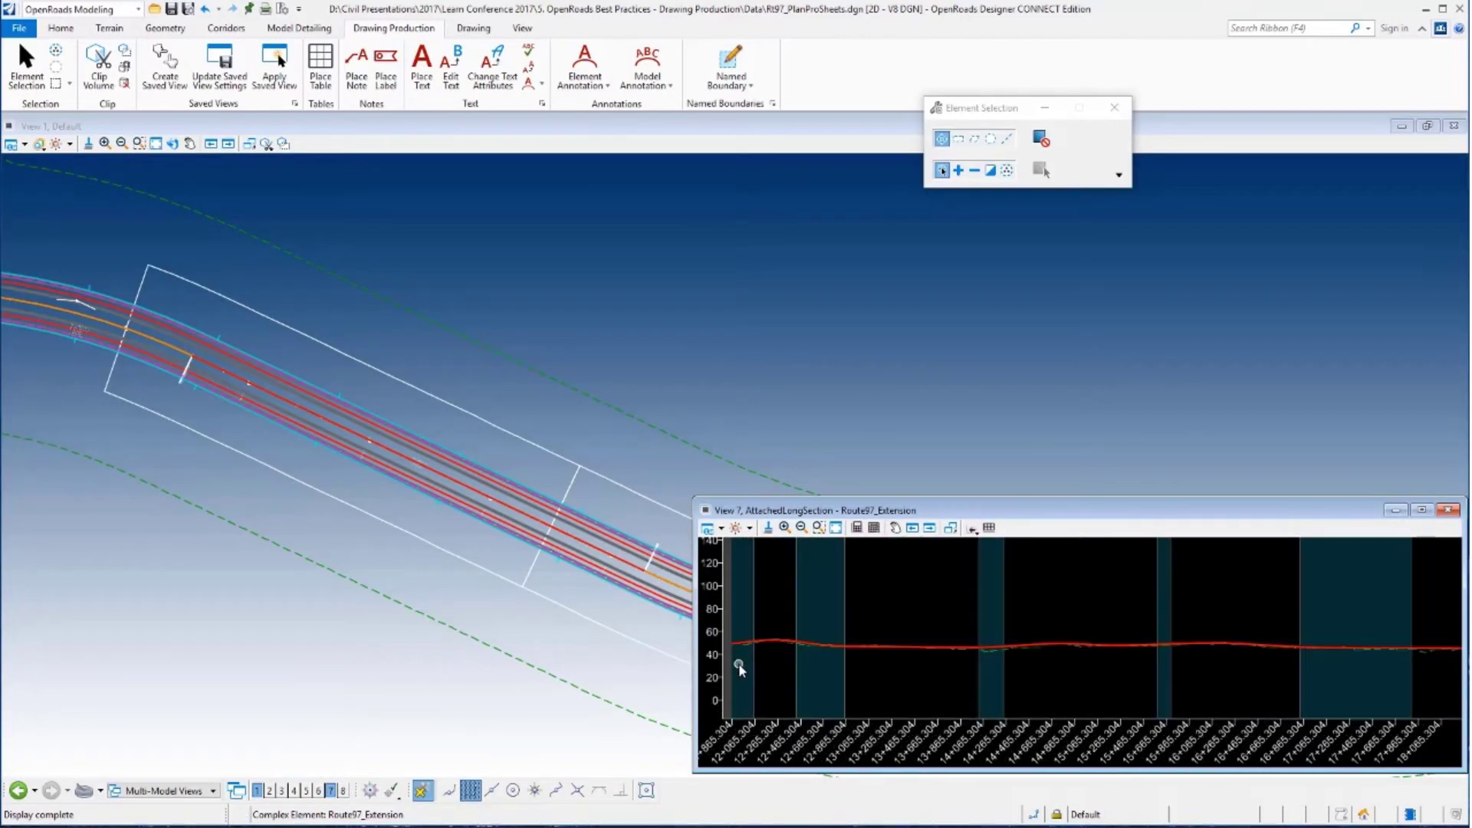
{"action": "scroll", "coordinate": [739, 664], "scroll_direction": "up", "scroll_amount": 2}
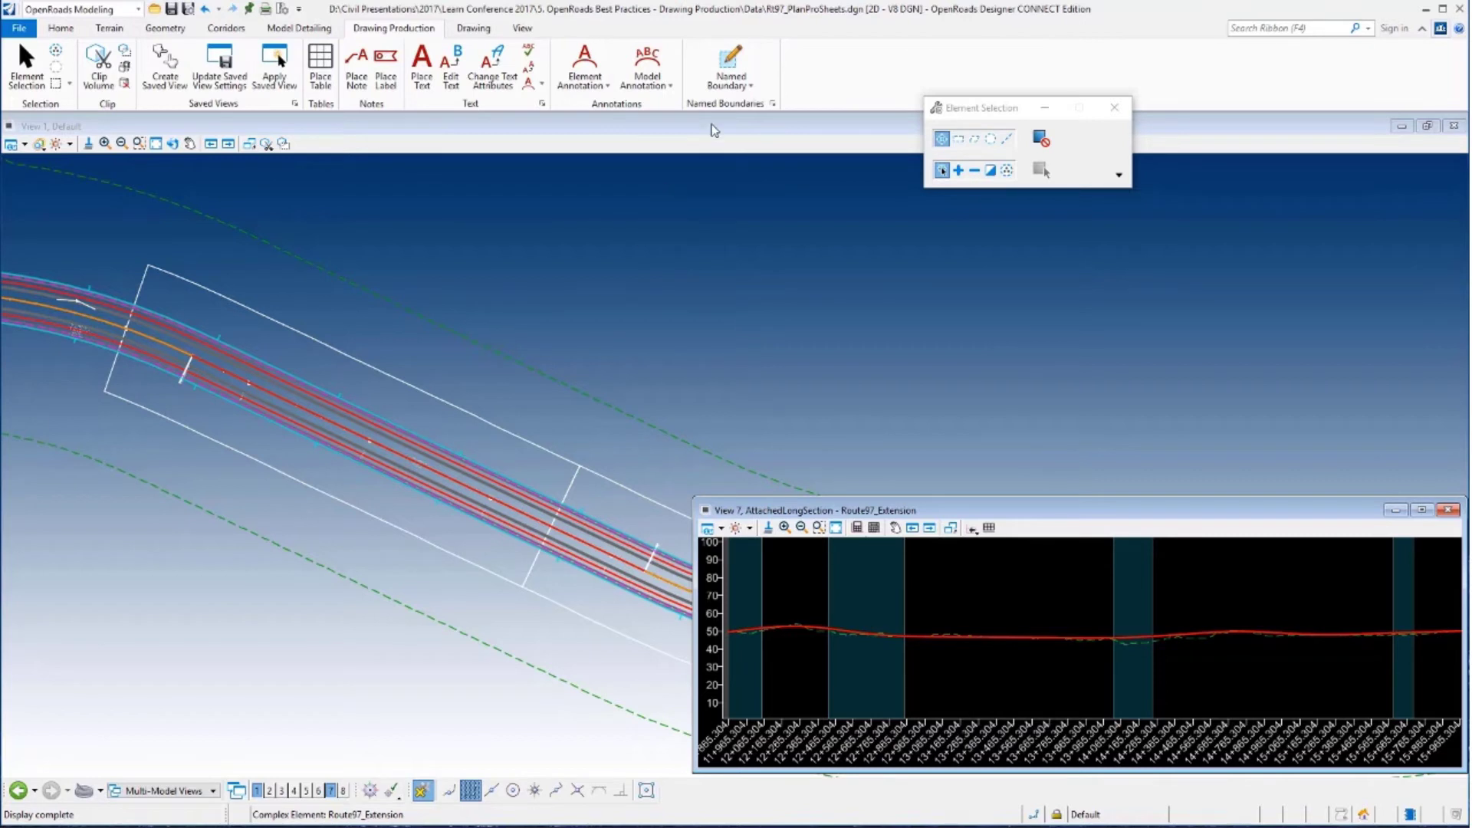
{"action": "left_click", "coordinate": [731, 72]}
{"action": "left_click", "coordinate": [762, 111]}
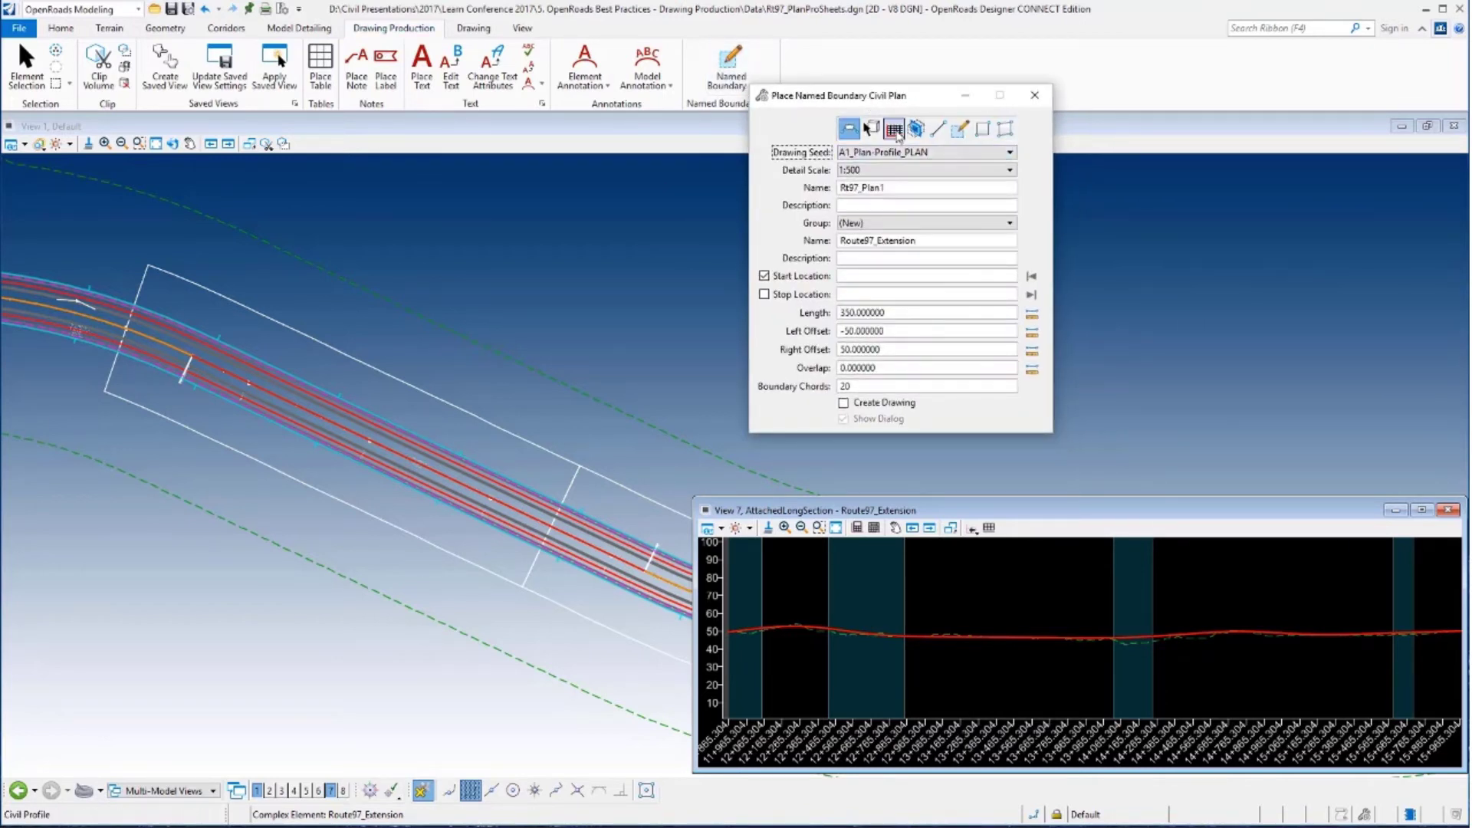
Switch to Civil Profile with the A1_Plan-Profile_PROFILE seed and name rt97_prof1
{"action": "left_click", "coordinate": [896, 131]}
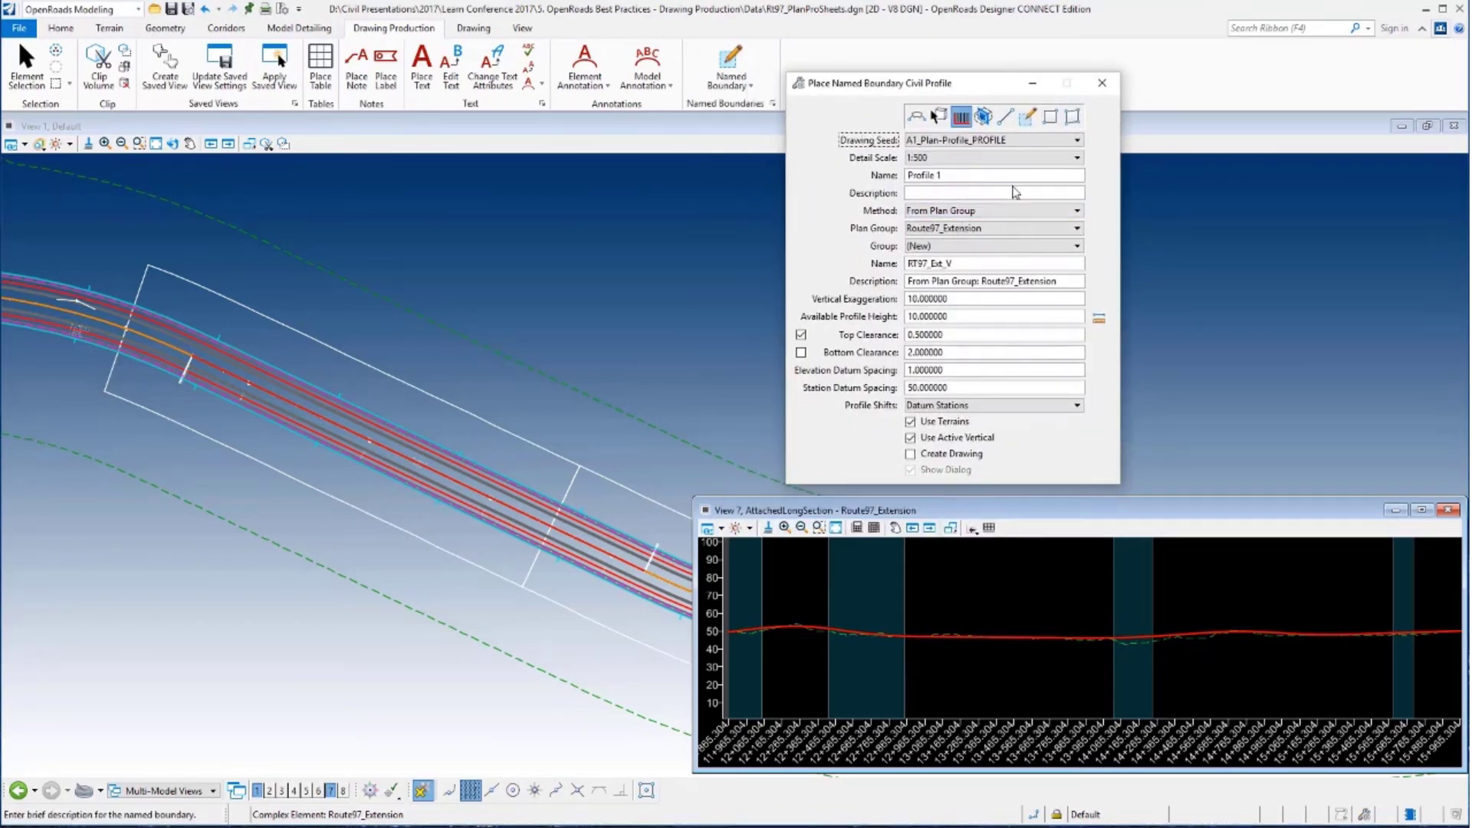
{"action": "left_click", "coordinate": [982, 146]}
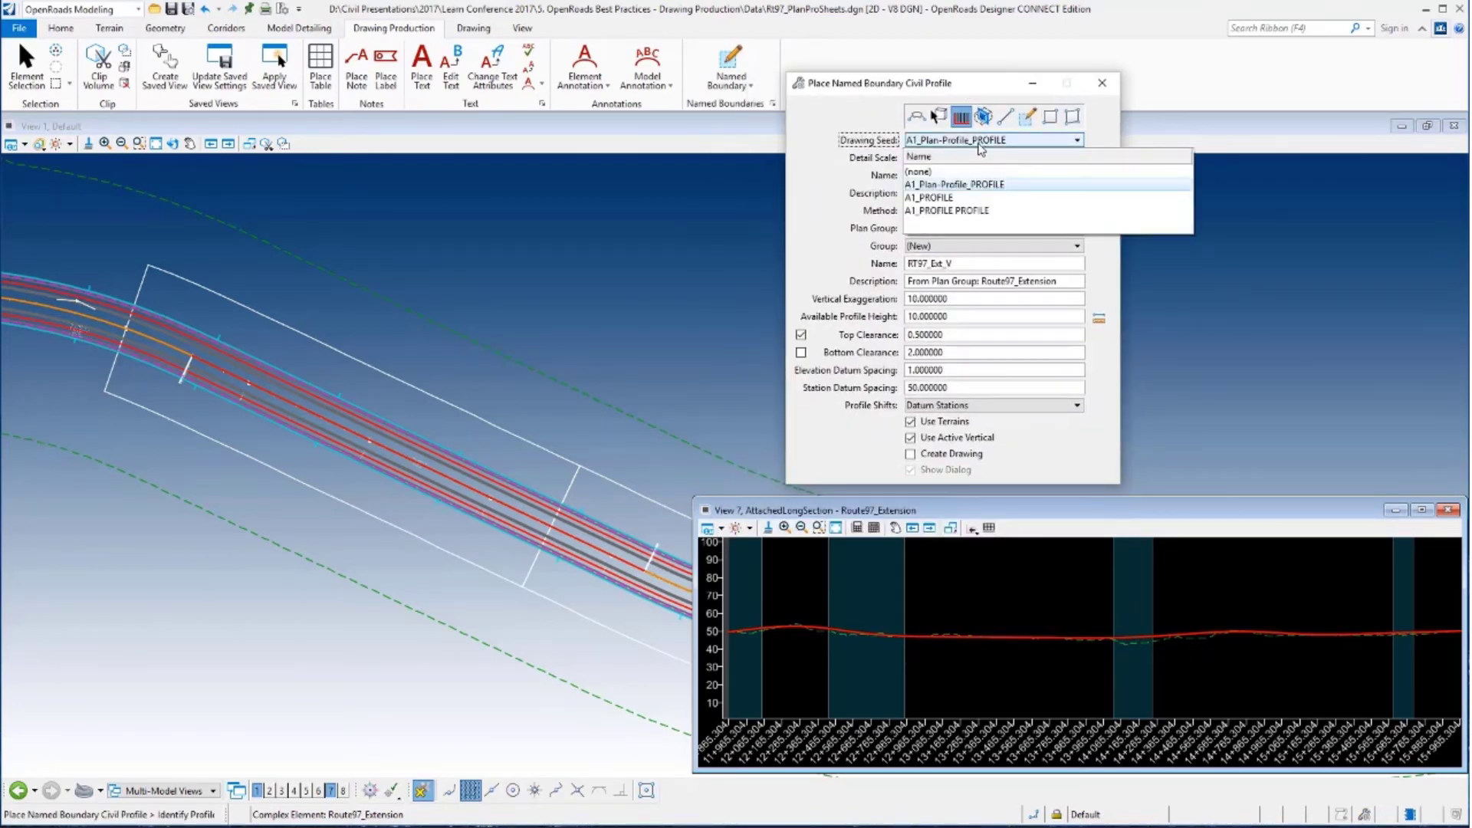
{"action": "left_click", "coordinate": [959, 186]}
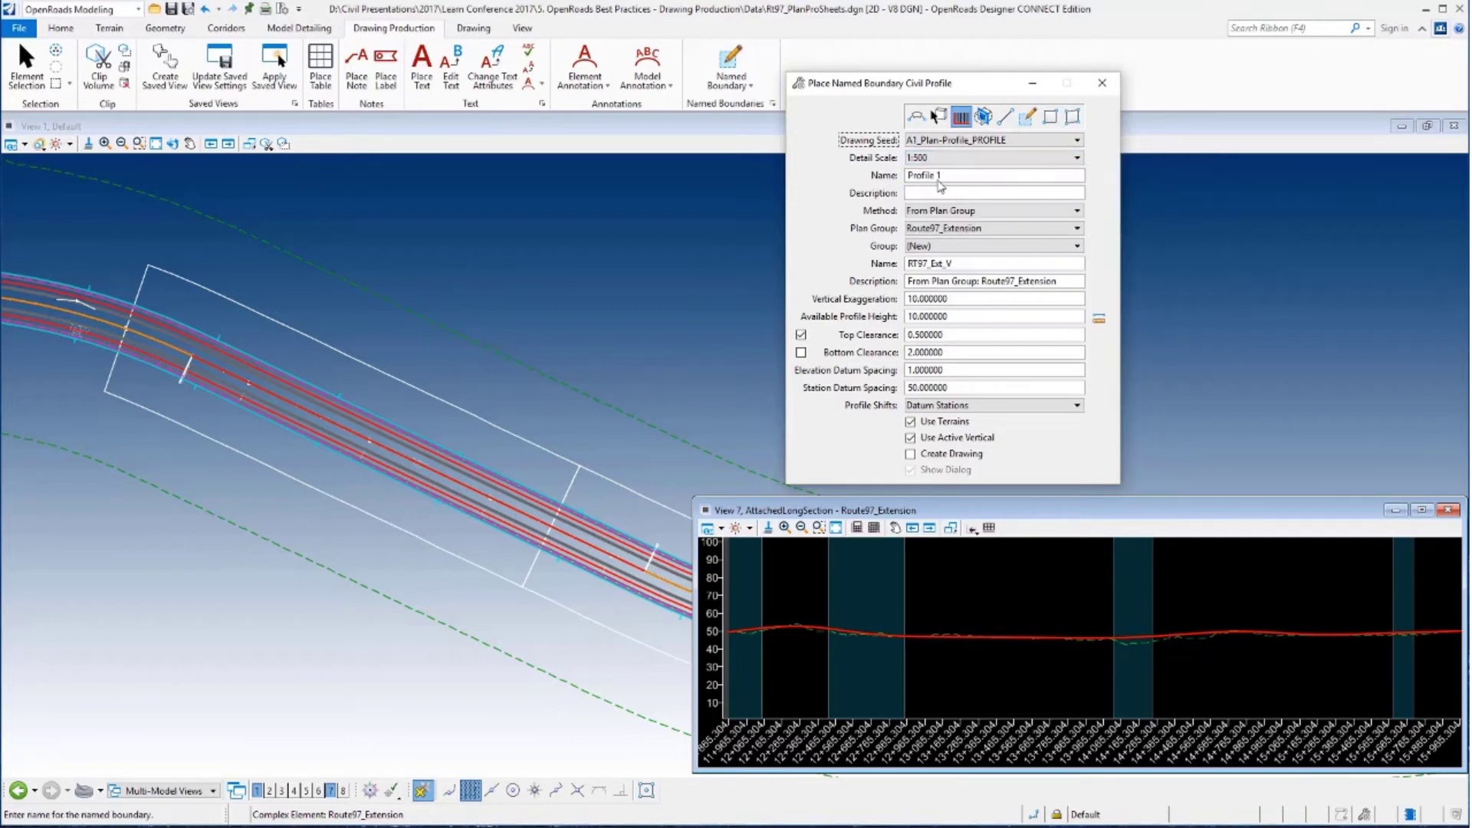
{"action": "left_click", "coordinate": [884, 178]}
{"action": "type", "text": "rt"}
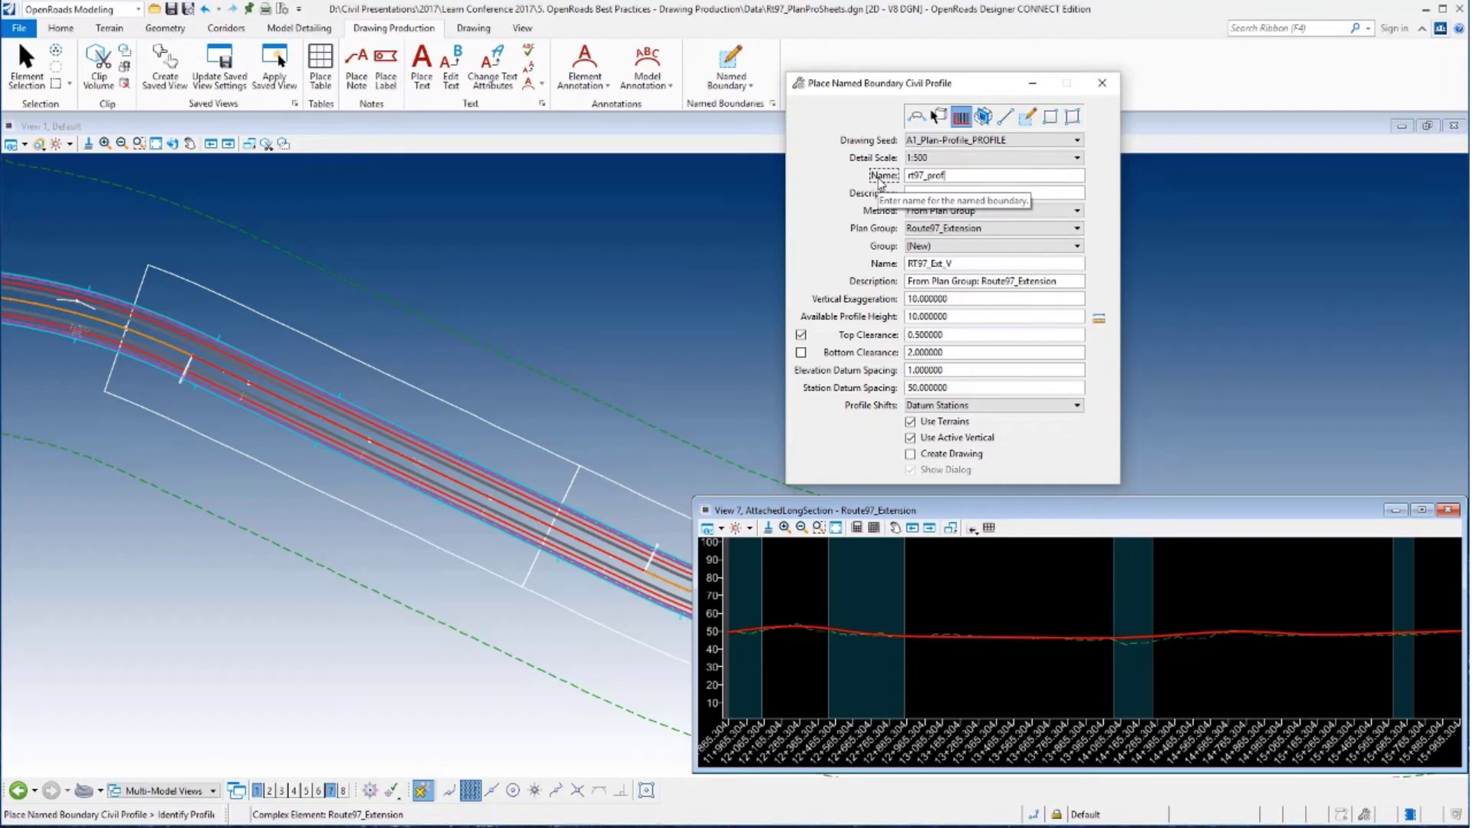
{"action": "type", "text": "97_prof1"}
{"action": "key", "text": "Tab"}
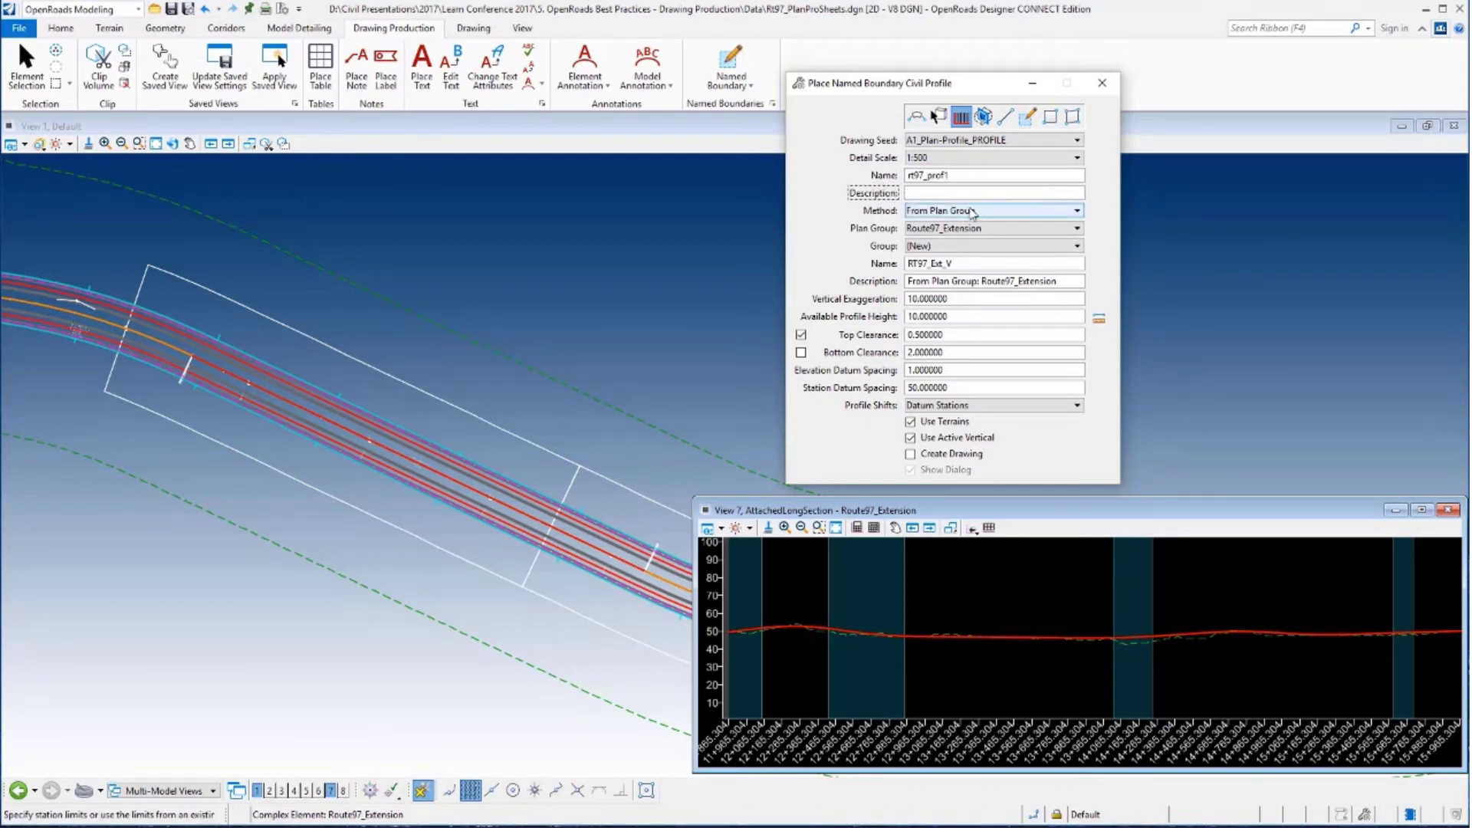
Keep the From Plan Group method and turn on Create Drawing
{"action": "left_click", "coordinate": [971, 211]}
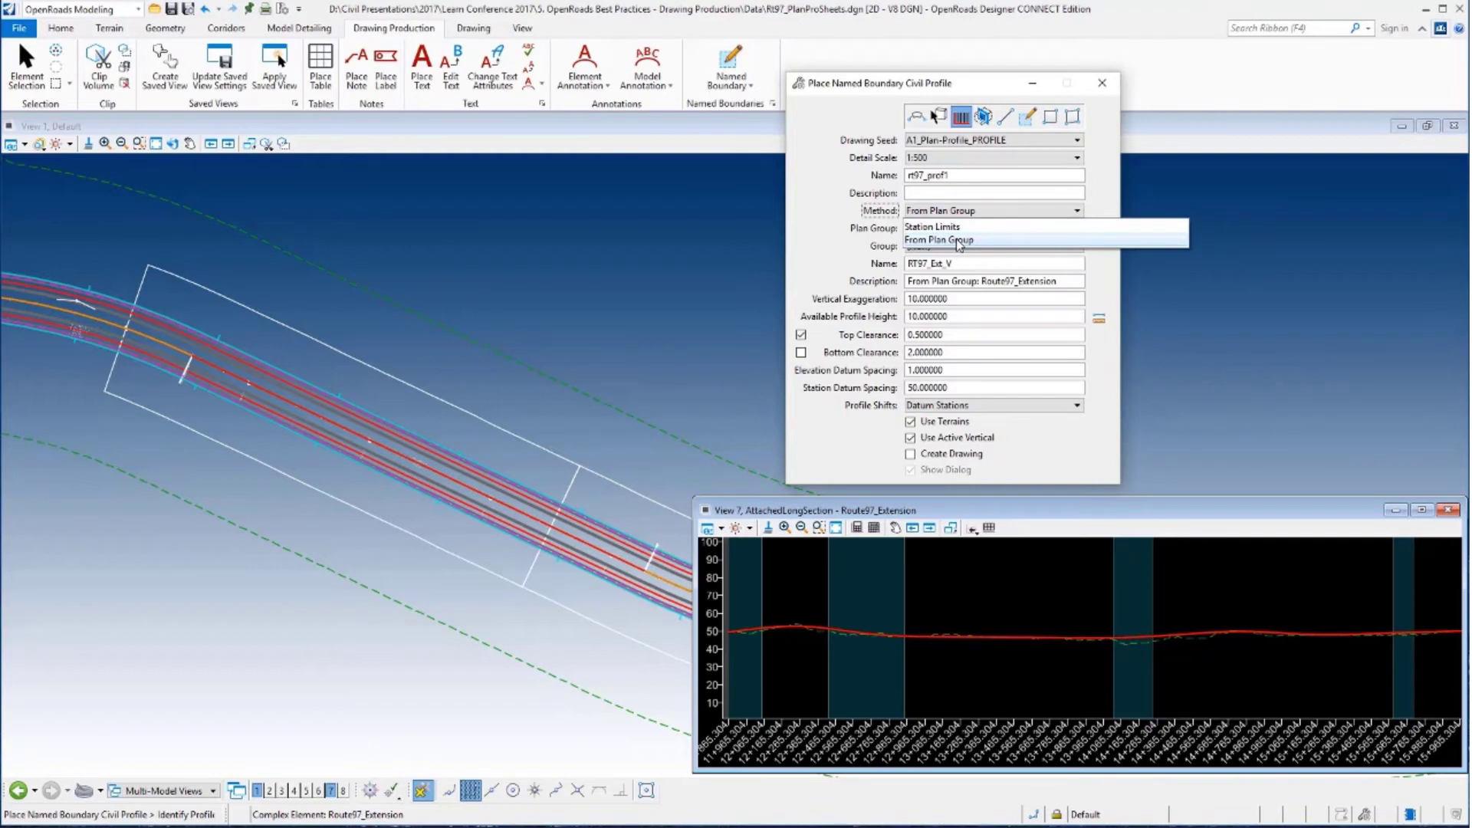
{"action": "left_click", "coordinate": [958, 241]}
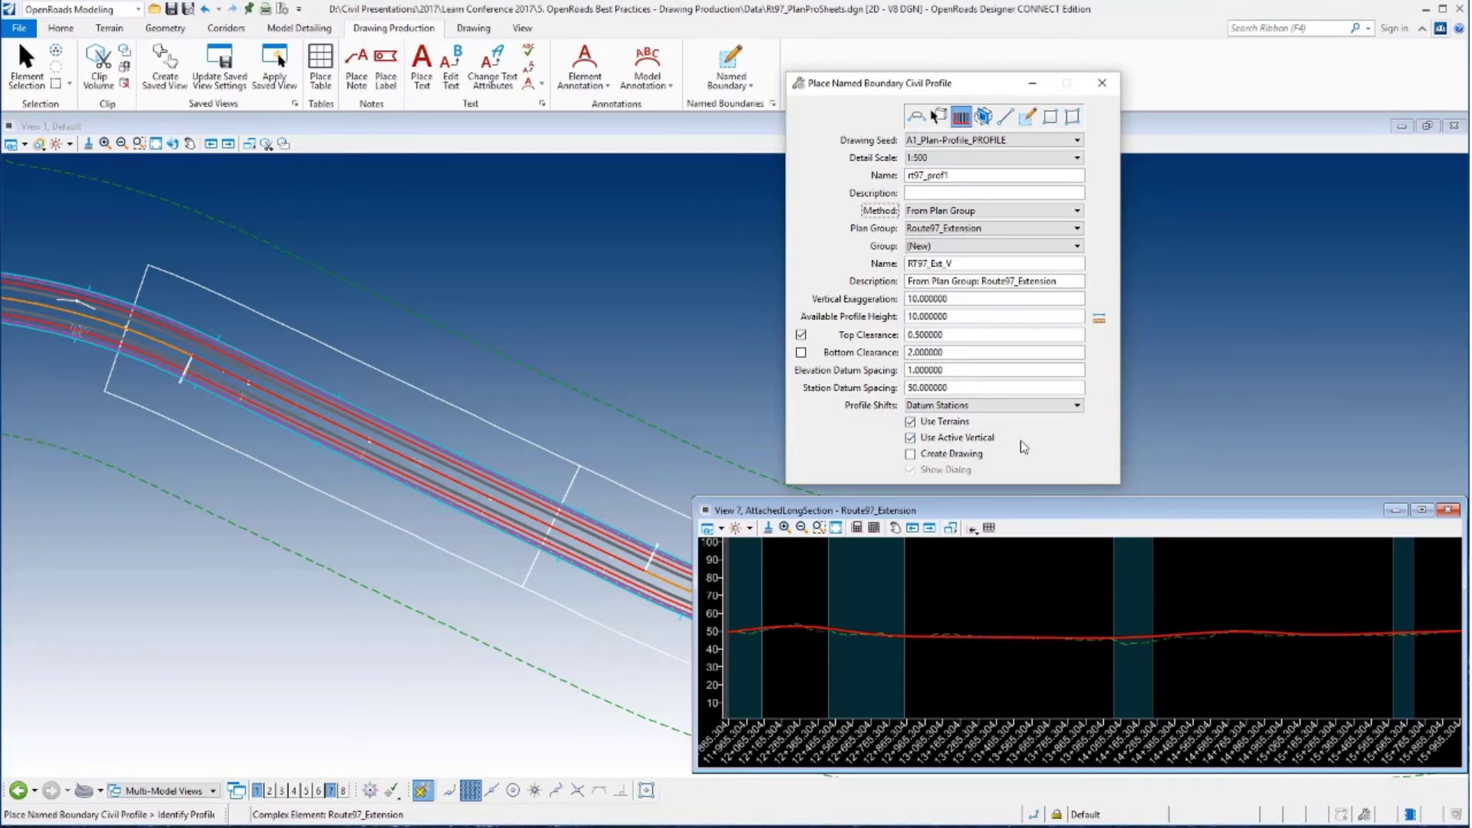
{"action": "left_click", "coordinate": [911, 455]}
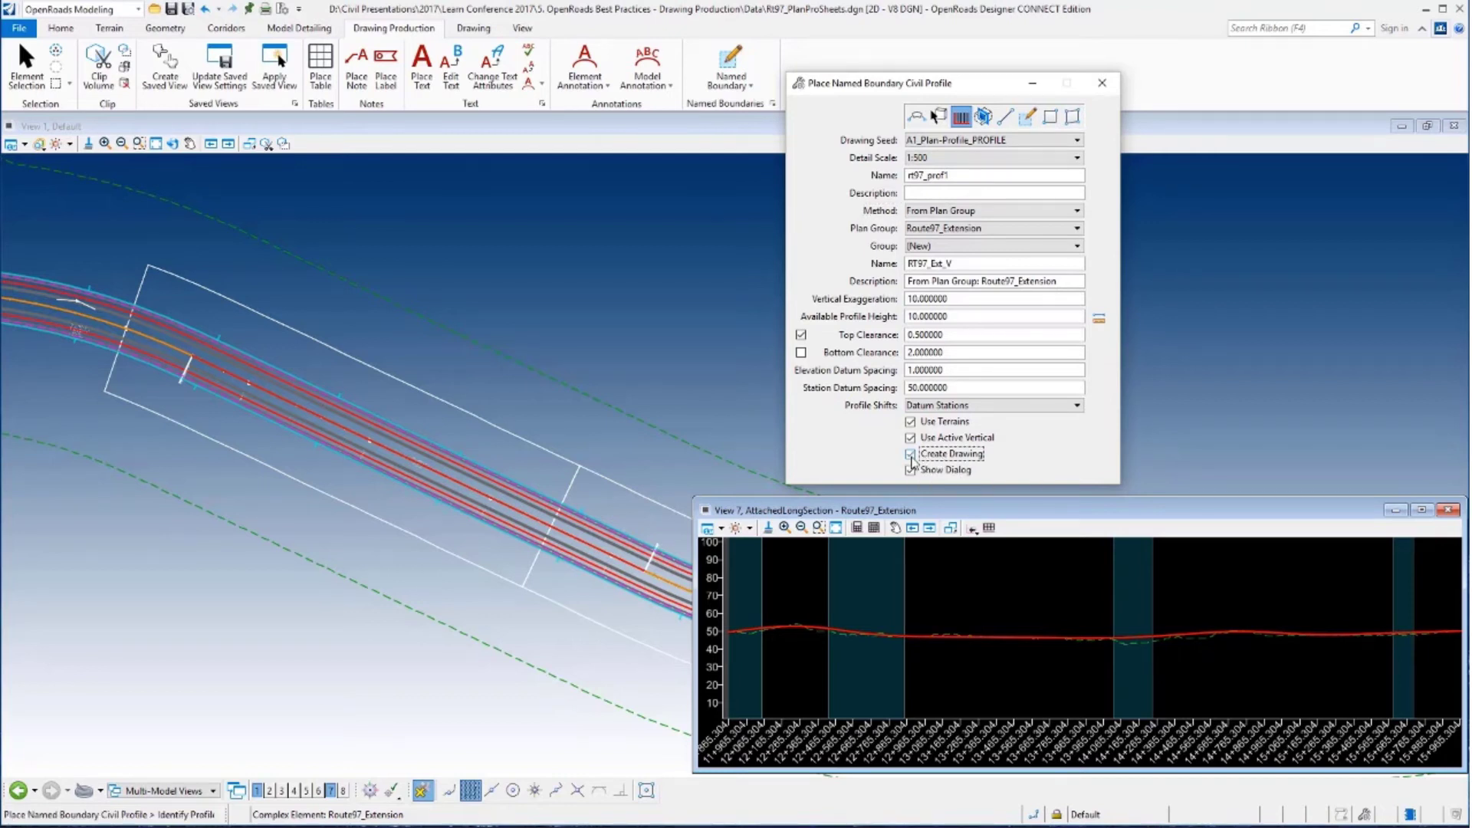
Identify the Route97_Extension profile in View 7 and accept the profile boundaries
{"action": "left_click", "coordinate": [783, 610]}
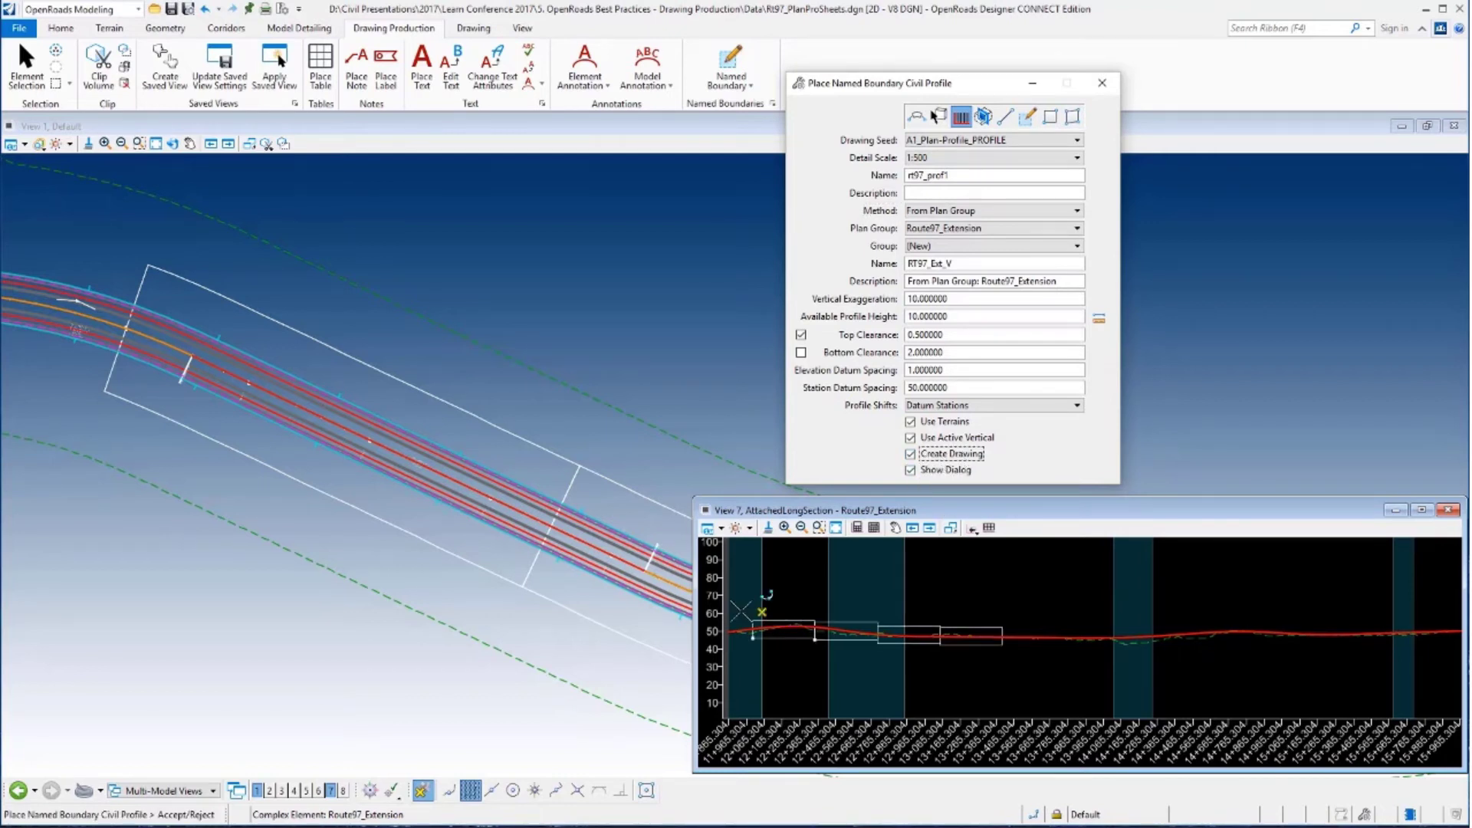
{"action": "scroll", "coordinate": [756, 611], "scroll_direction": "up", "scroll_amount": 1}
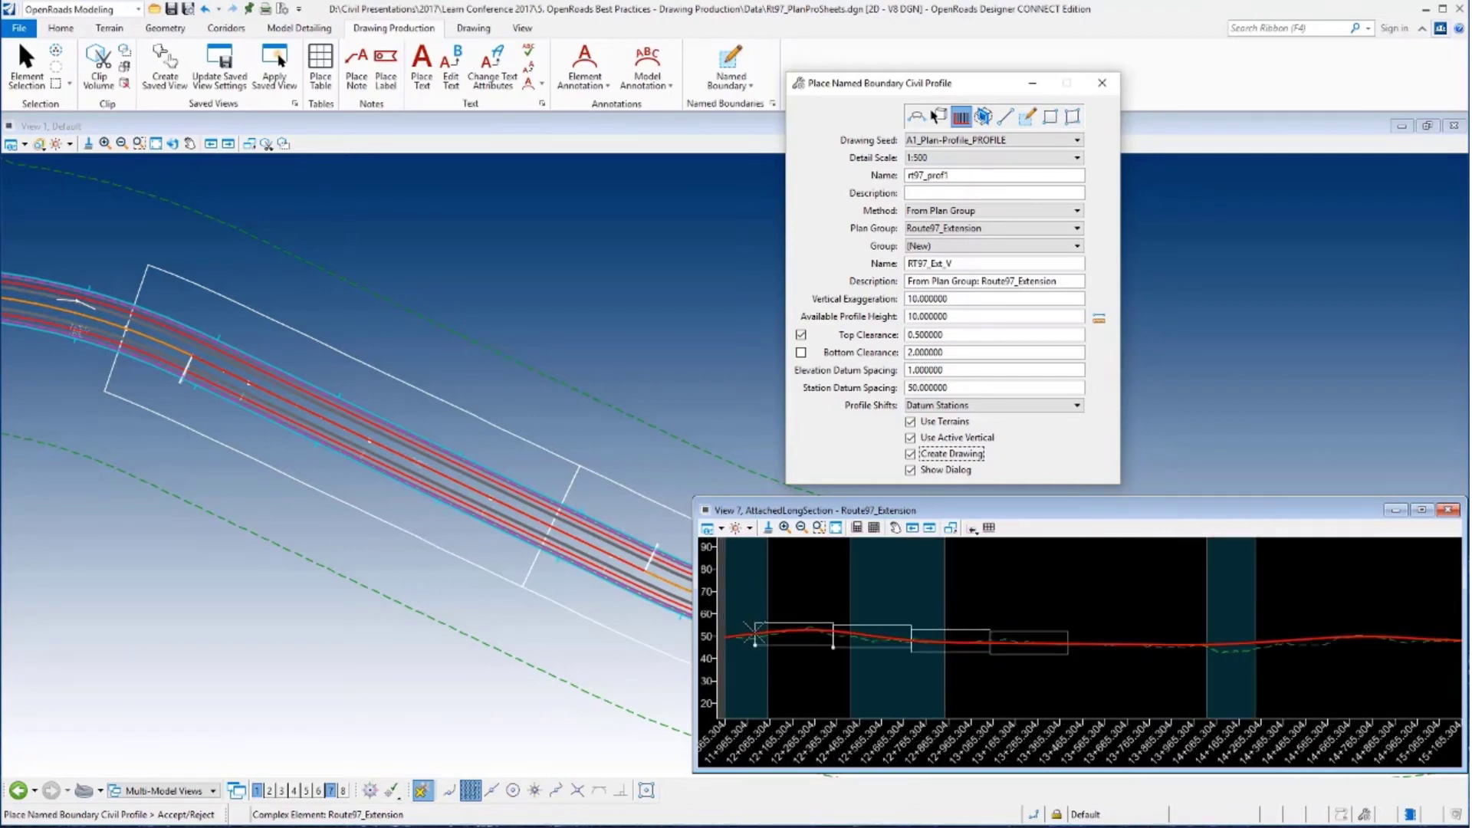
{"action": "scroll", "coordinate": [758, 625], "scroll_direction": "up", "scroll_amount": 1}
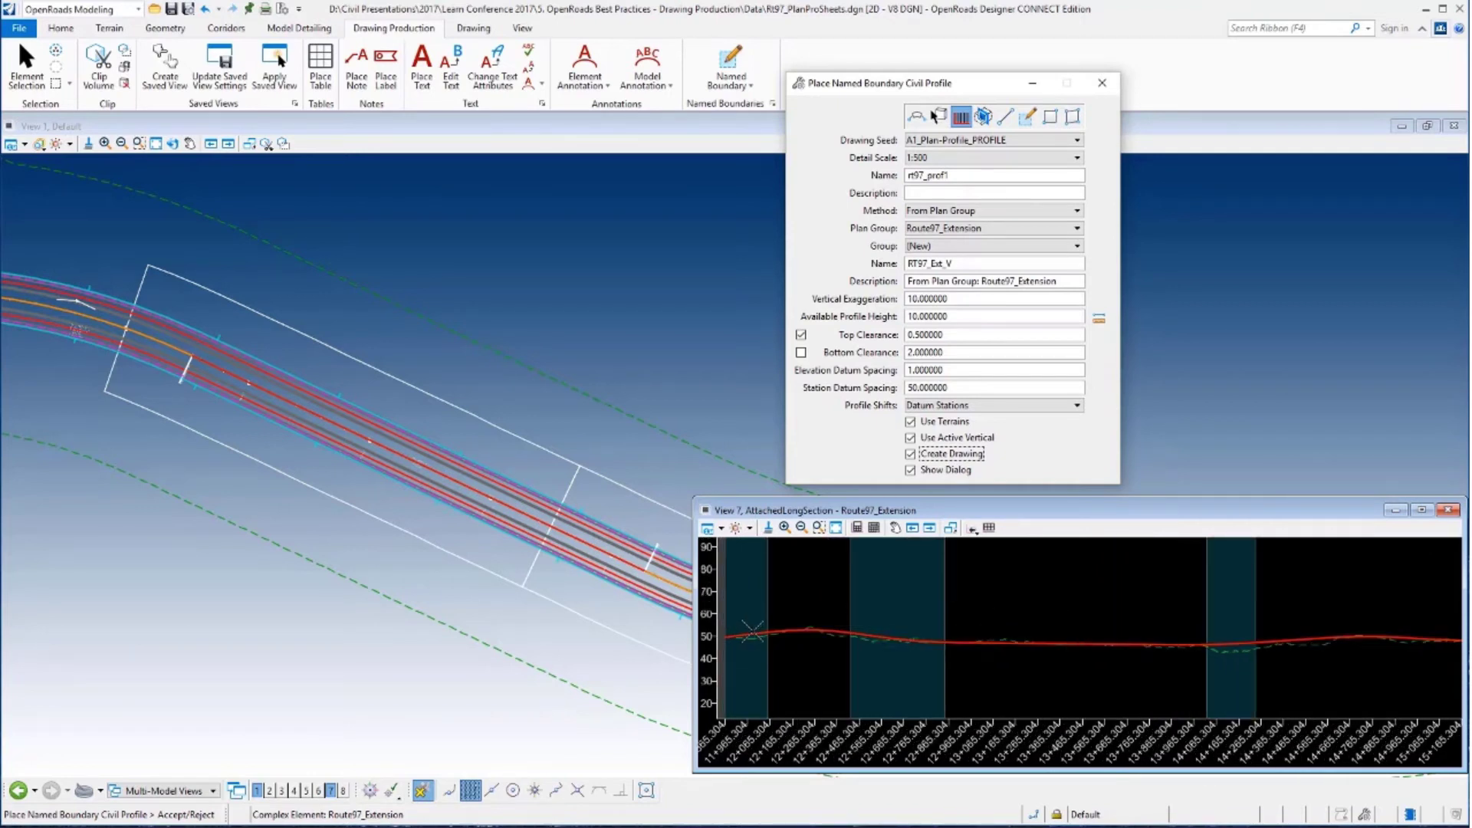
{"action": "left_click", "coordinate": [918, 596]}
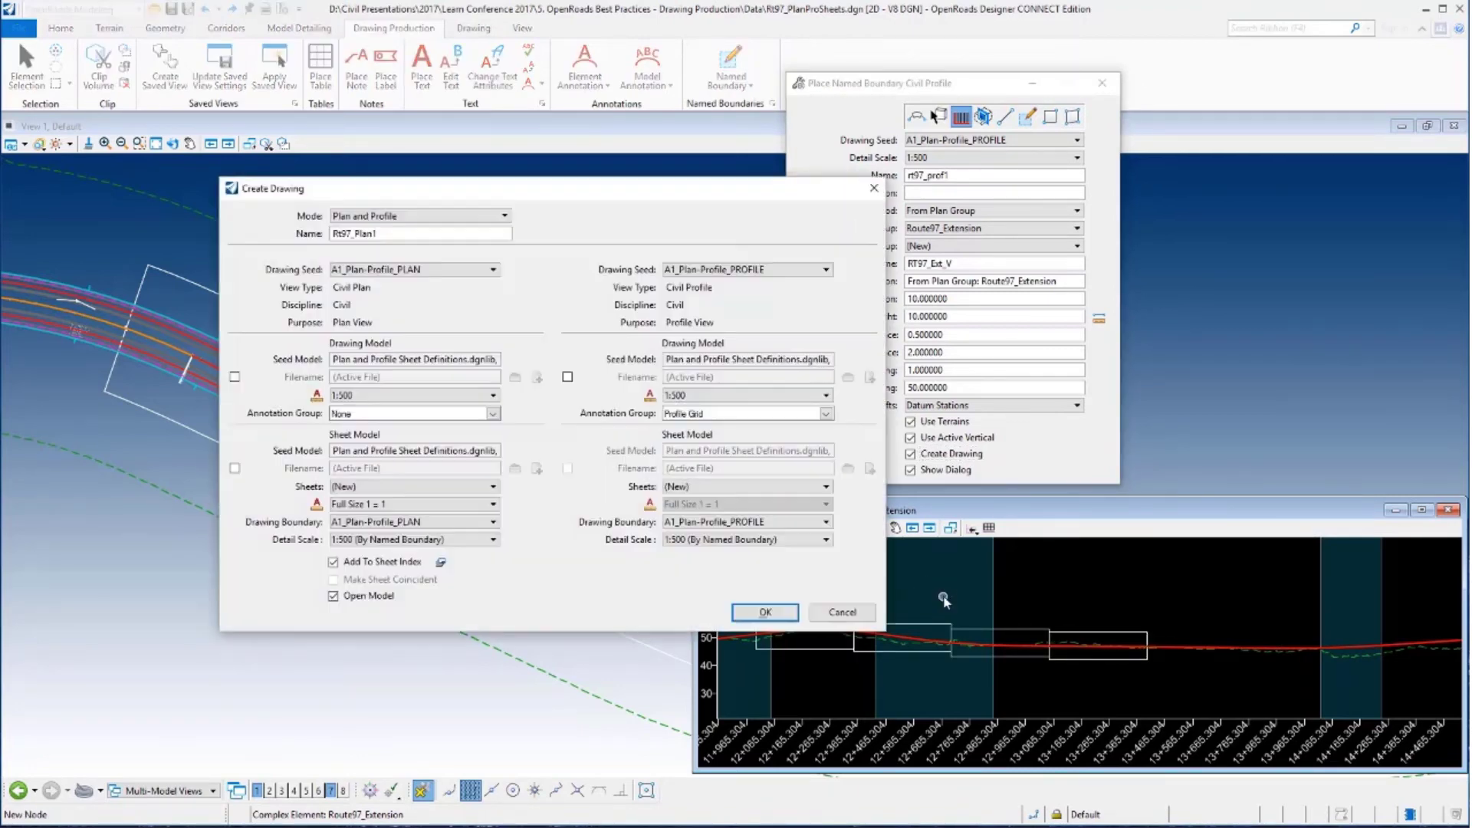
Confirm the Rt97_Plan1 Plan and Profile drawing with Add To Sheet Index and Open Model checked
{"action": "left_click_drag", "start_coordinate": [665, 196], "coordinate": [545, 190]}
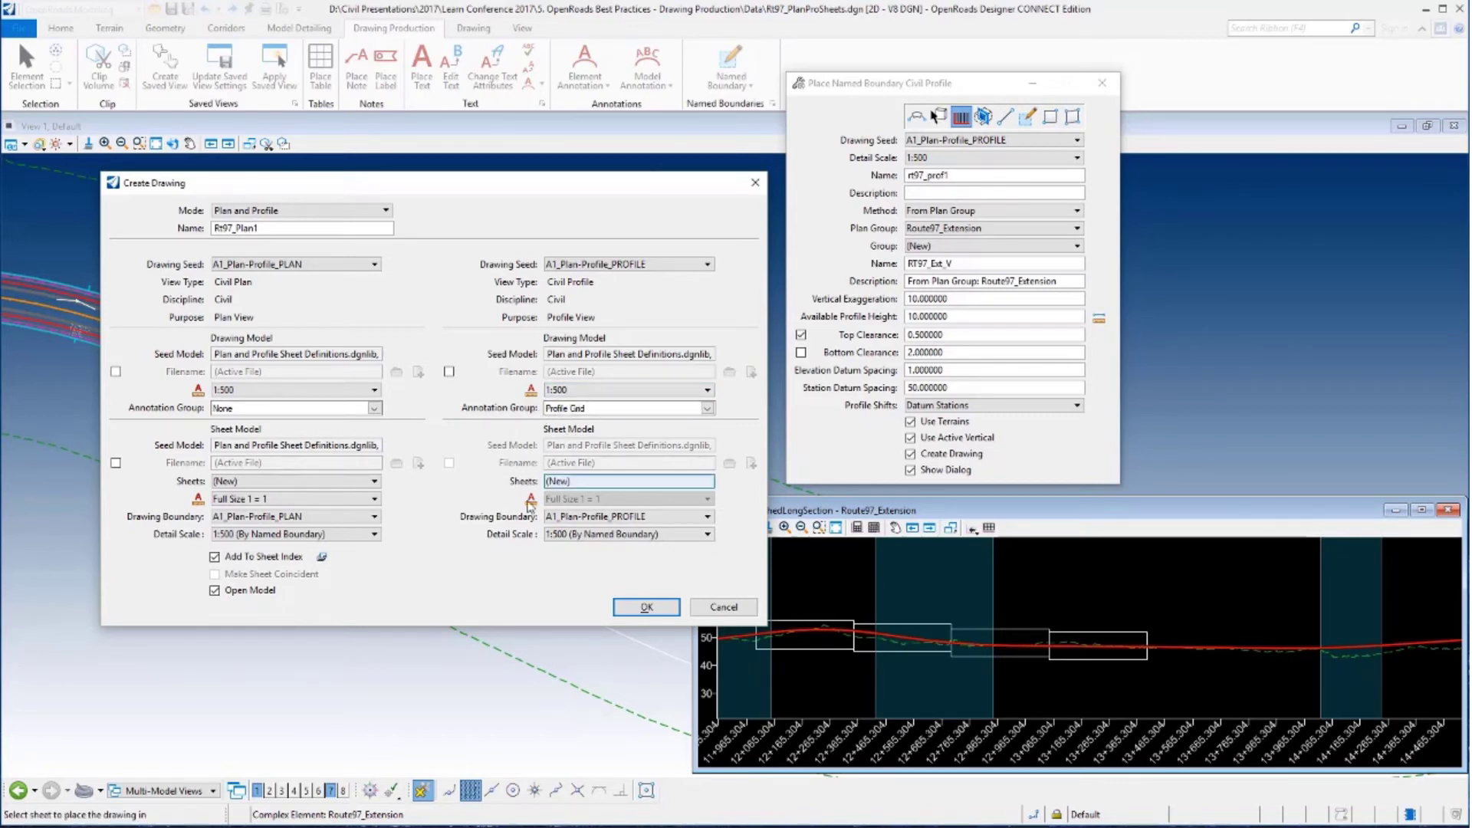
{"action": "left_click", "coordinate": [214, 558]}
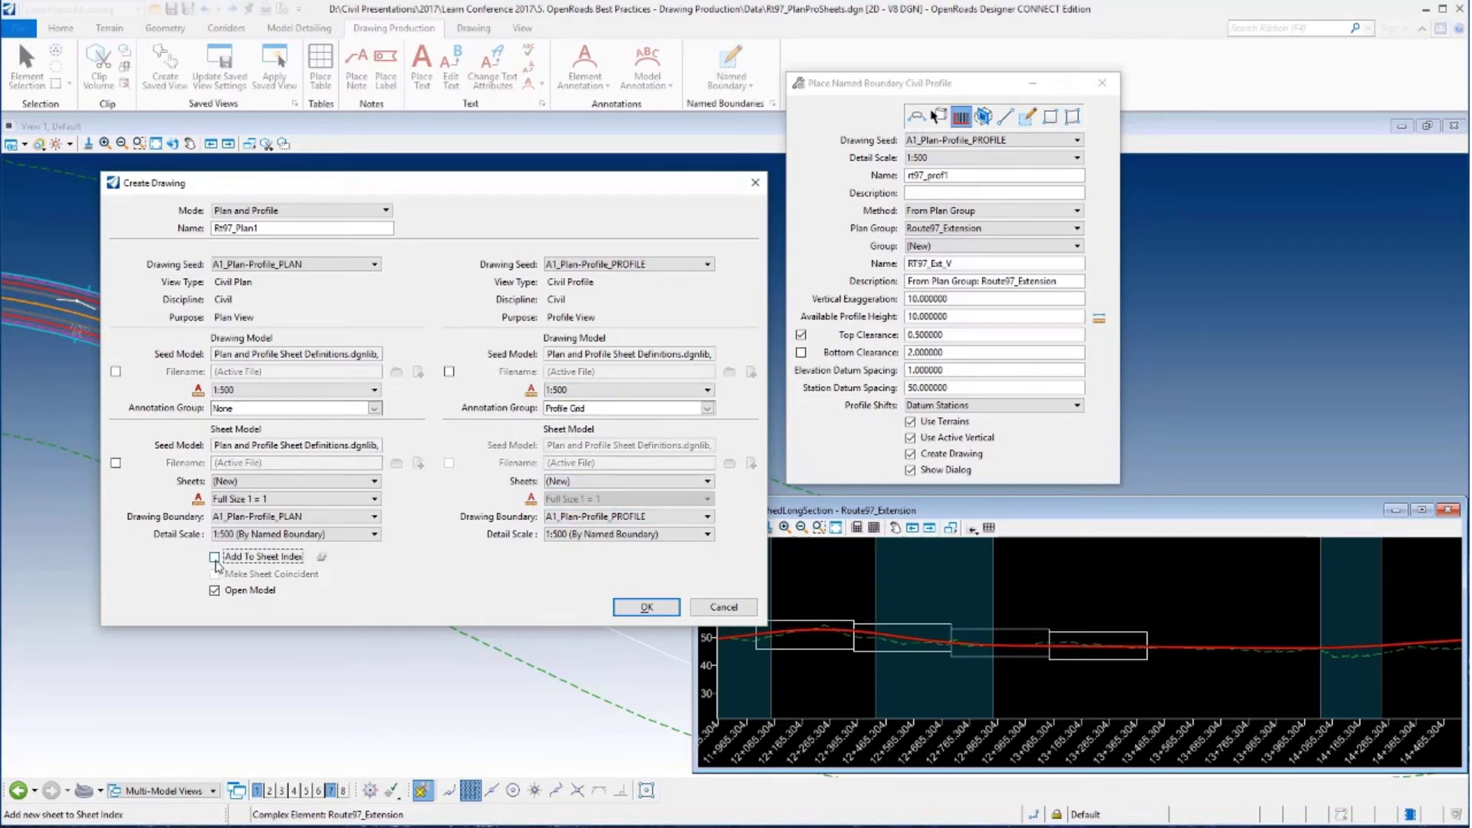
{"action": "left_click", "coordinate": [215, 558]}
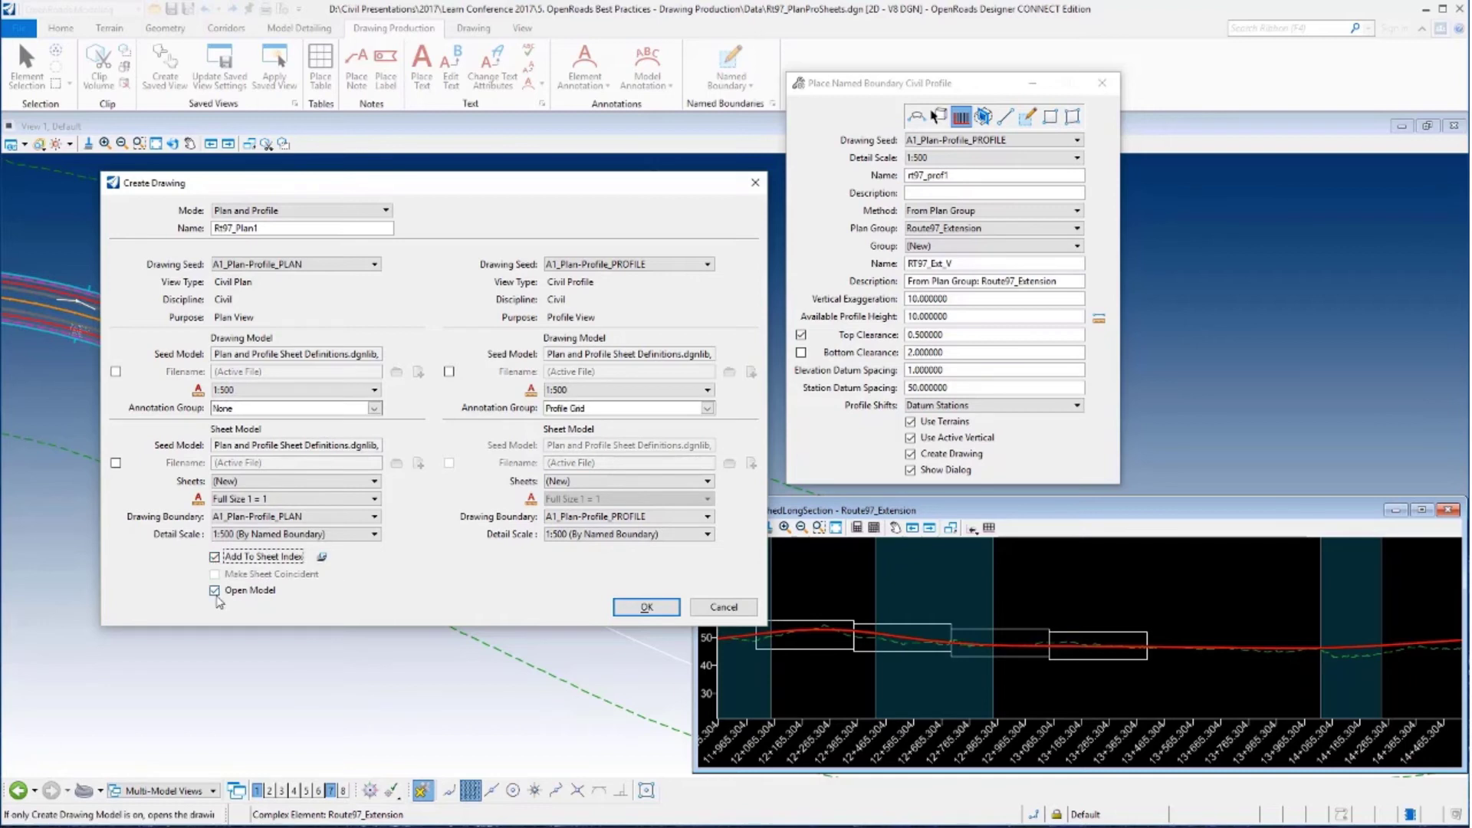
{"action": "left_click", "coordinate": [215, 590]}
{"action": "left_click", "coordinate": [215, 591]}
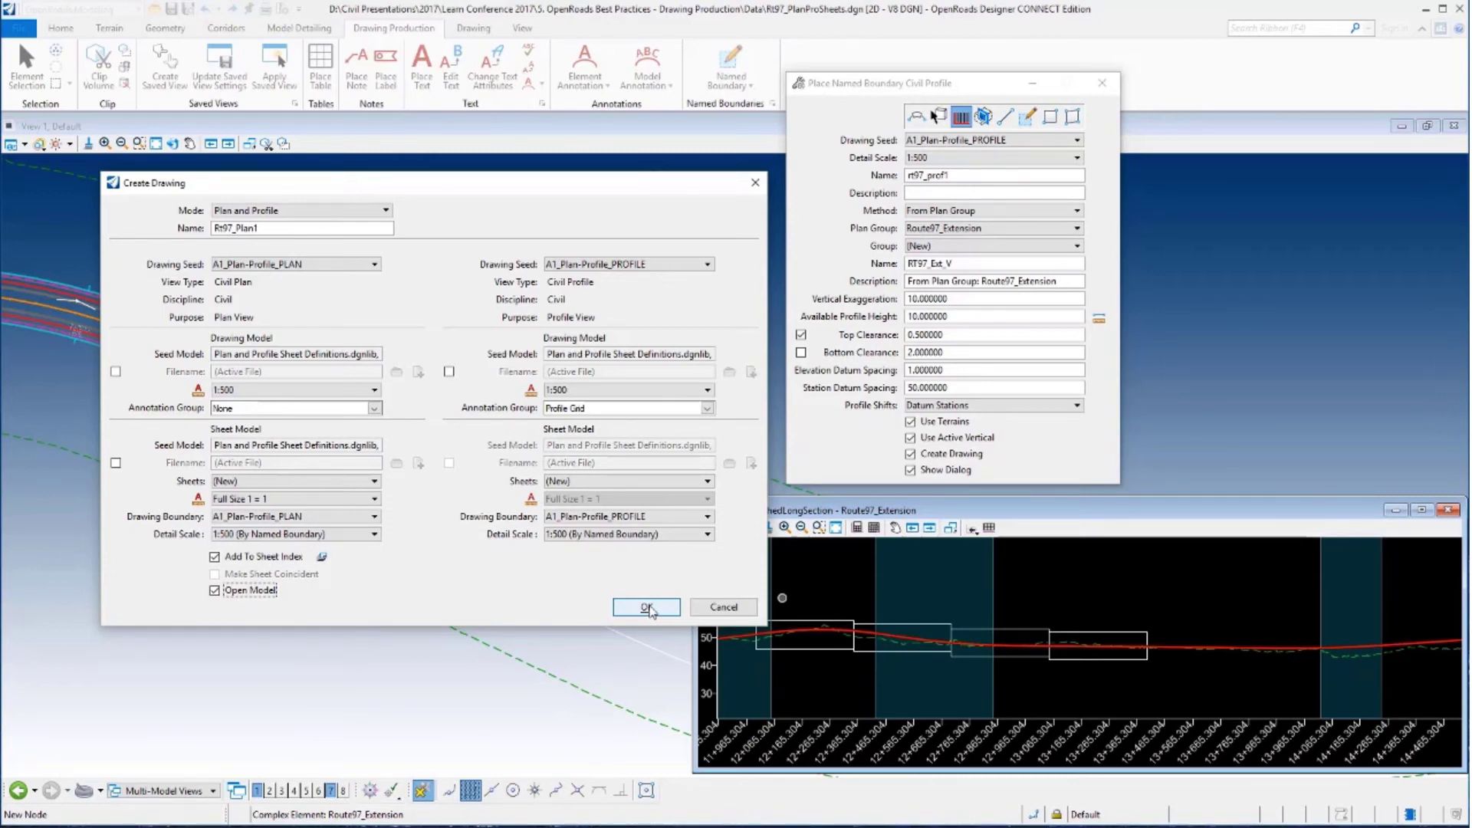
{"action": "left_click", "coordinate": [713, 610]}
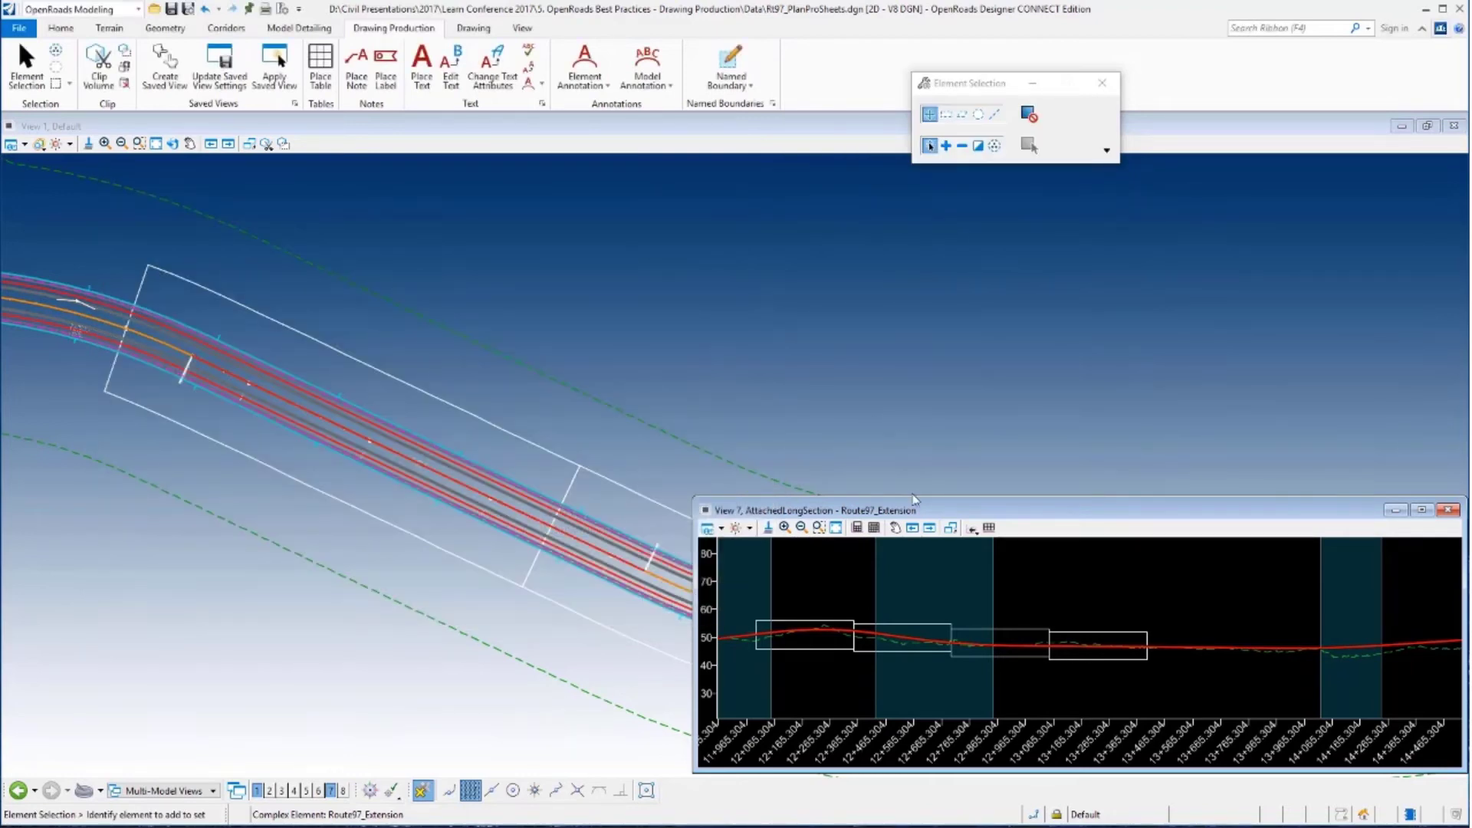
Open the Named Boundaries manager and expand the Route97_Extension and RT97_Ext_V groups
{"action": "left_click_drag", "start_coordinate": [913, 510], "coordinate": [894, 510]}
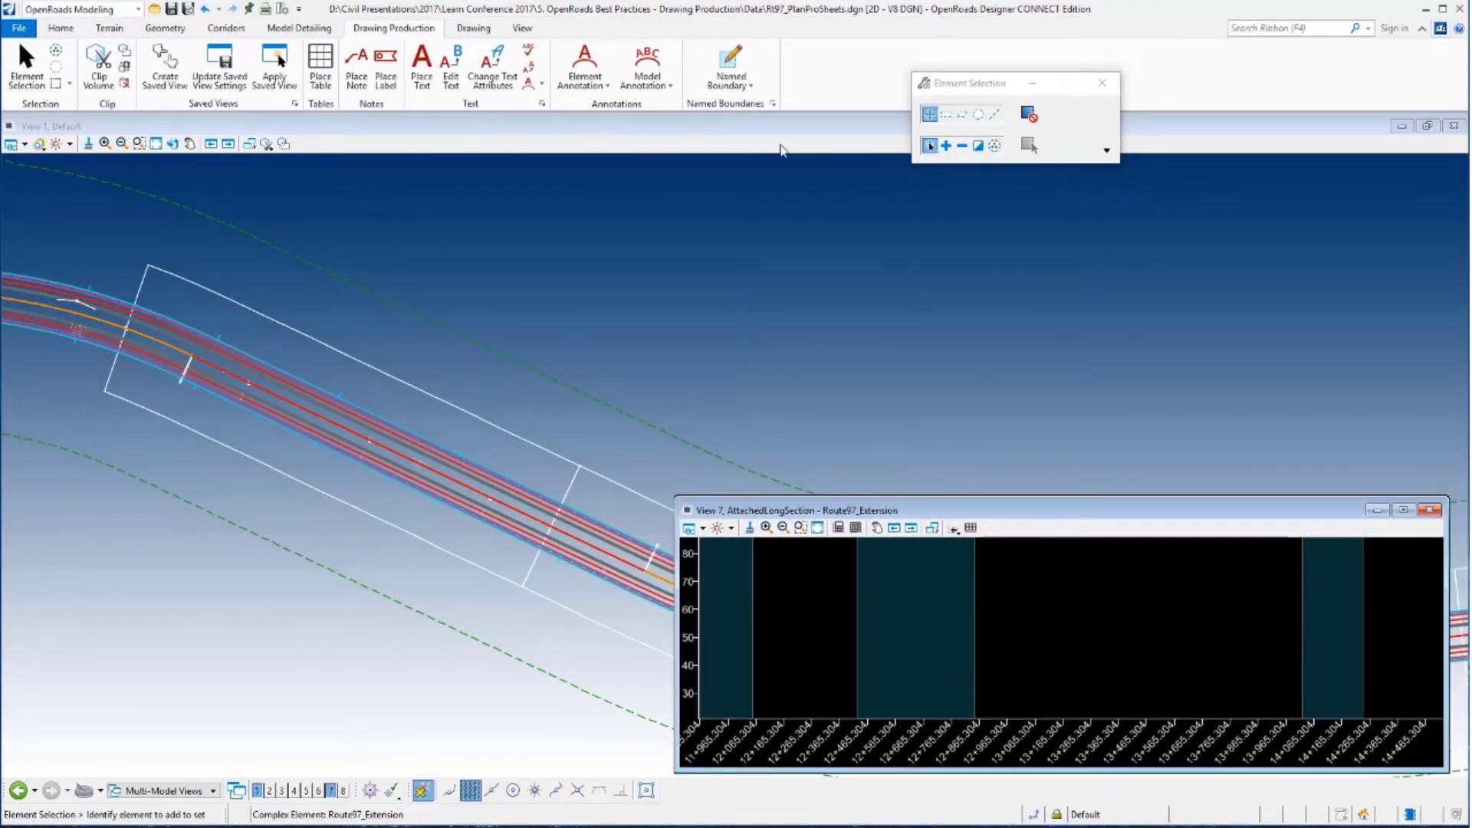
{"action": "left_click", "coordinate": [773, 105]}
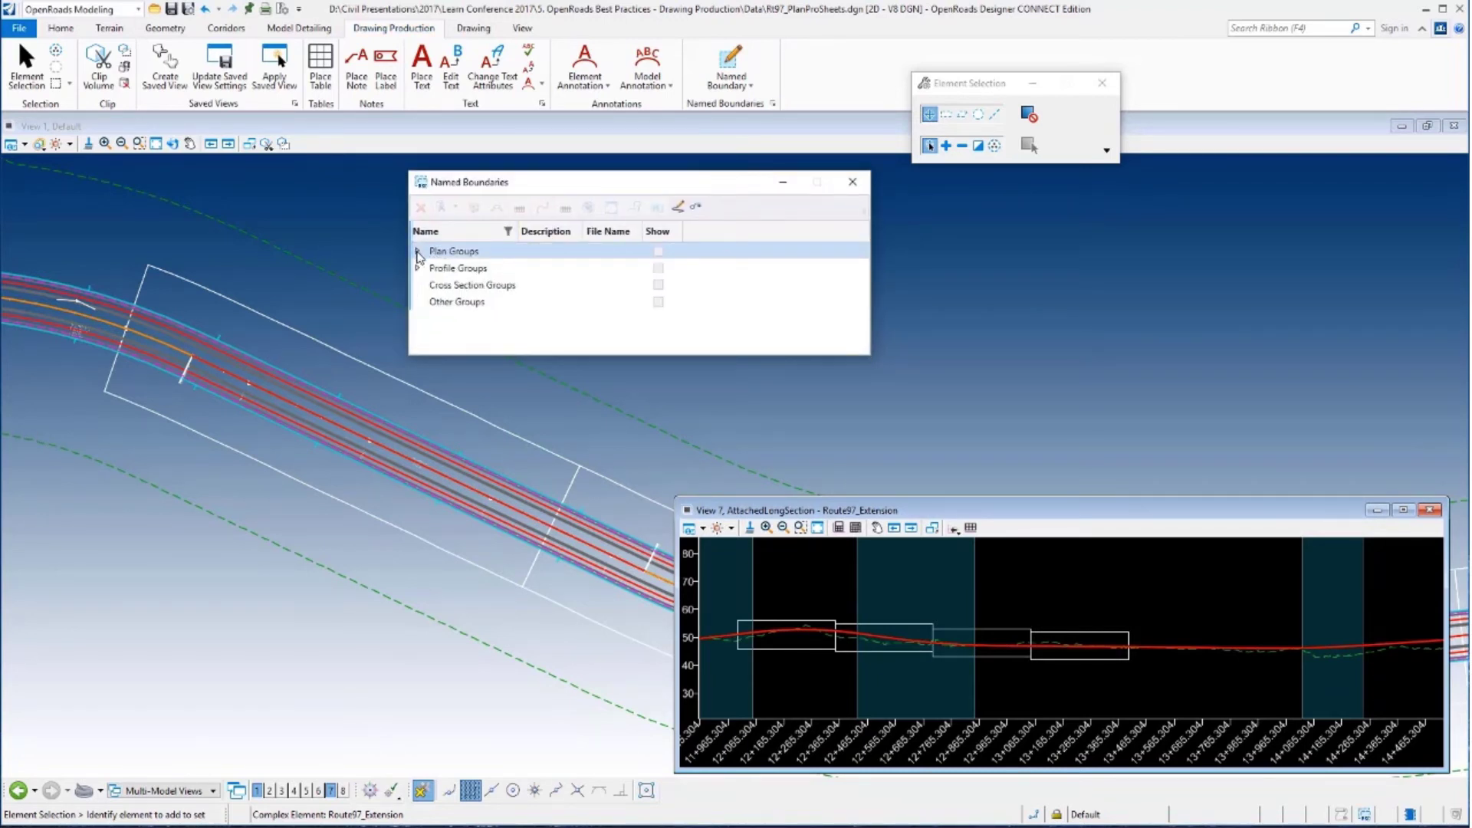
{"action": "left_click", "coordinate": [418, 252]}
{"action": "left_click", "coordinate": [418, 284]}
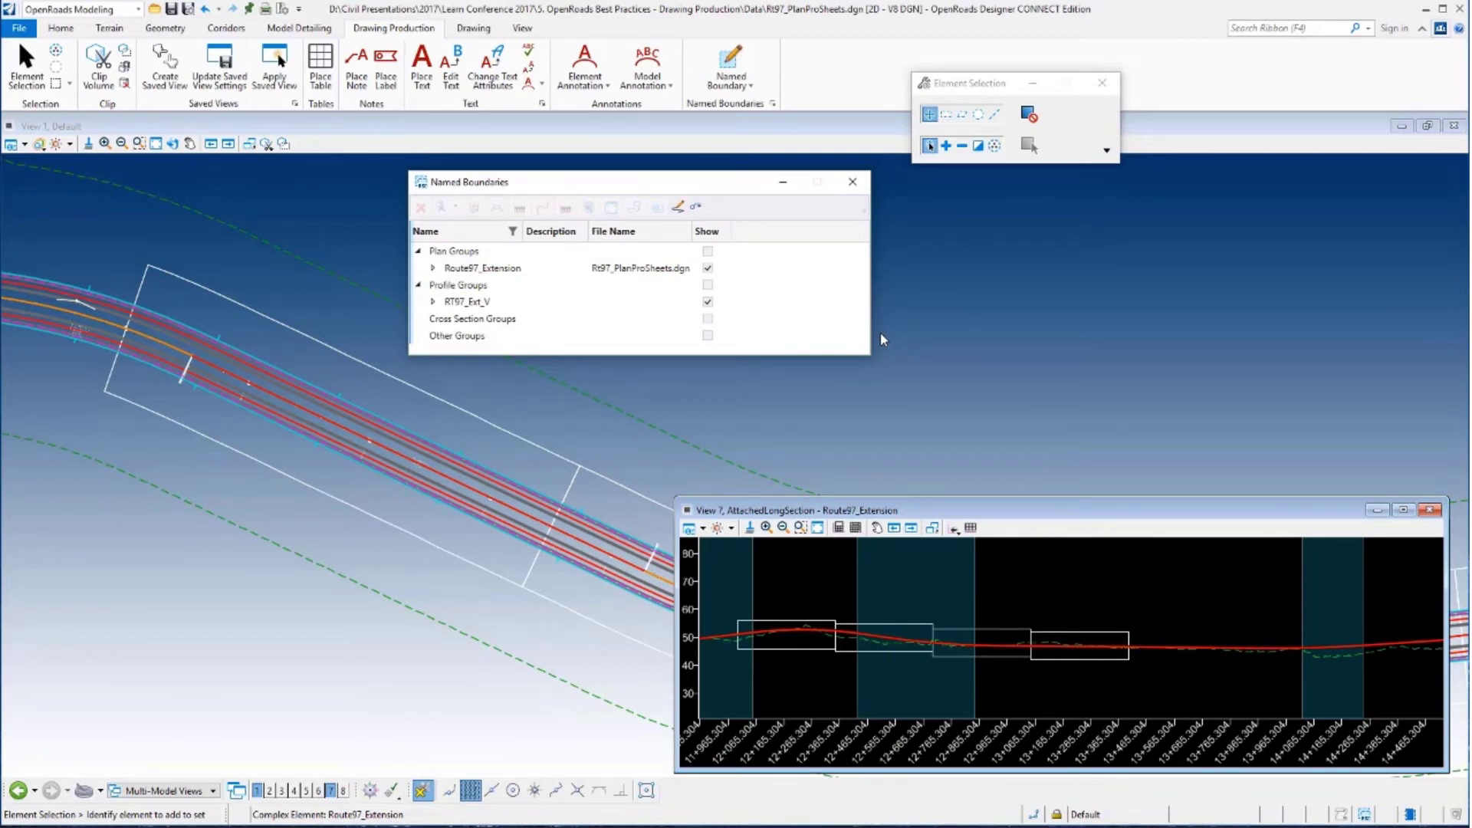
{"action": "left_click", "coordinate": [444, 267]}
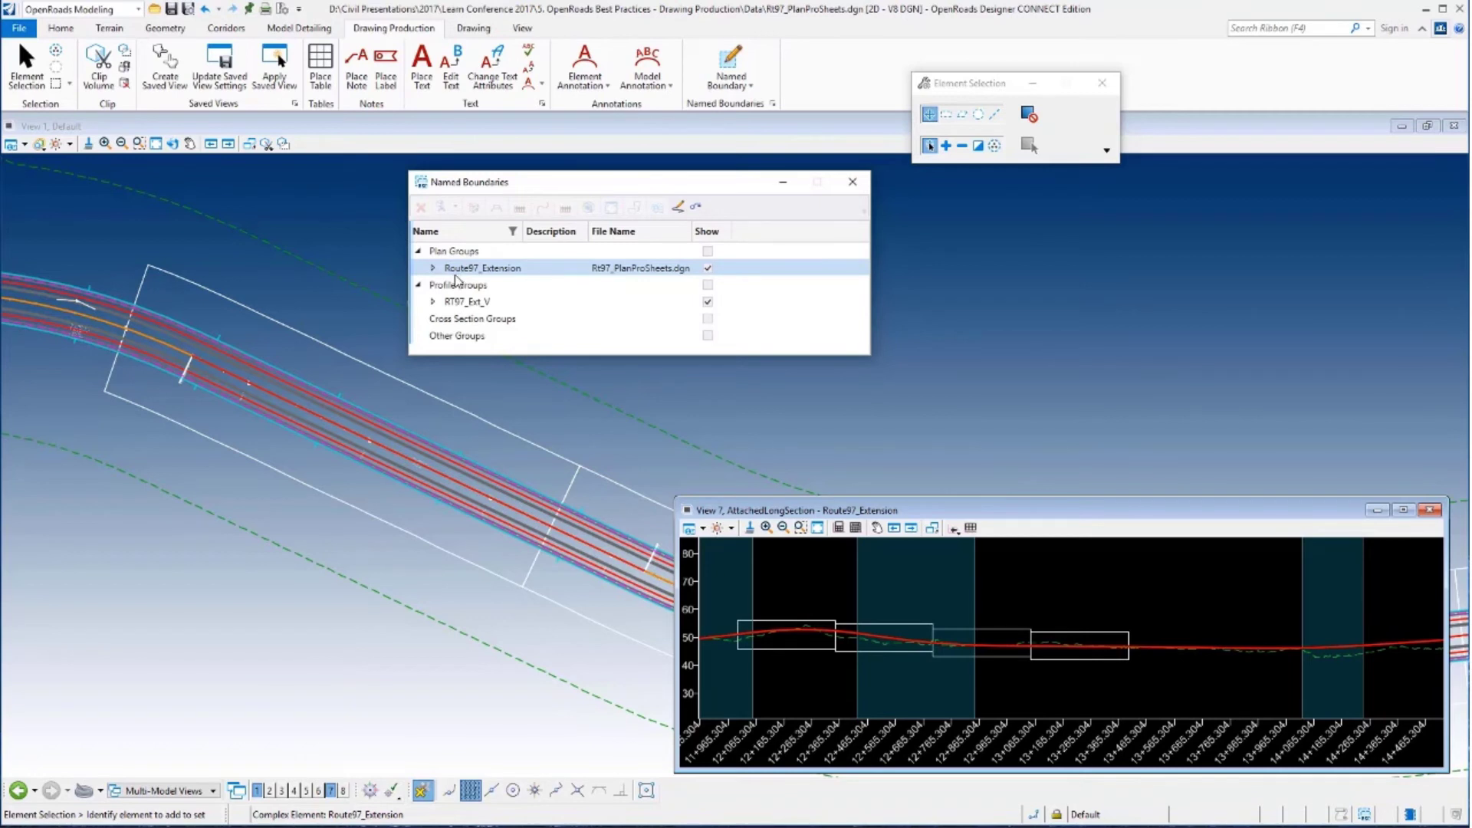
{"action": "left_click", "coordinate": [445, 302]}
Toggle the Route97_Extension boundary display, then bring up that group's drawing actions
{"action": "left_click", "coordinate": [434, 268]}
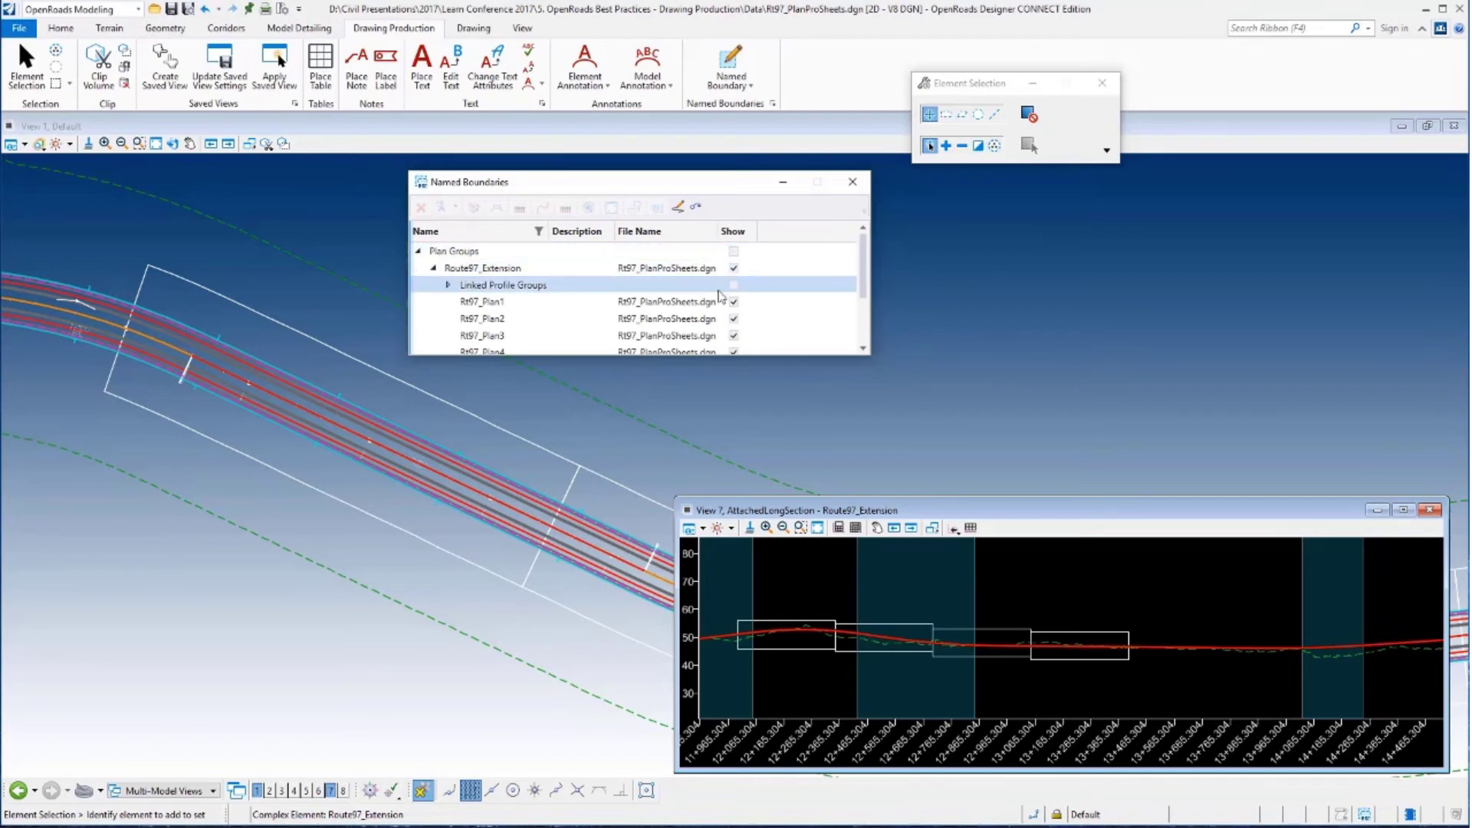
{"action": "left_click", "coordinate": [734, 302]}
{"action": "left_click", "coordinate": [734, 269]}
{"action": "left_click", "coordinate": [735, 268]}
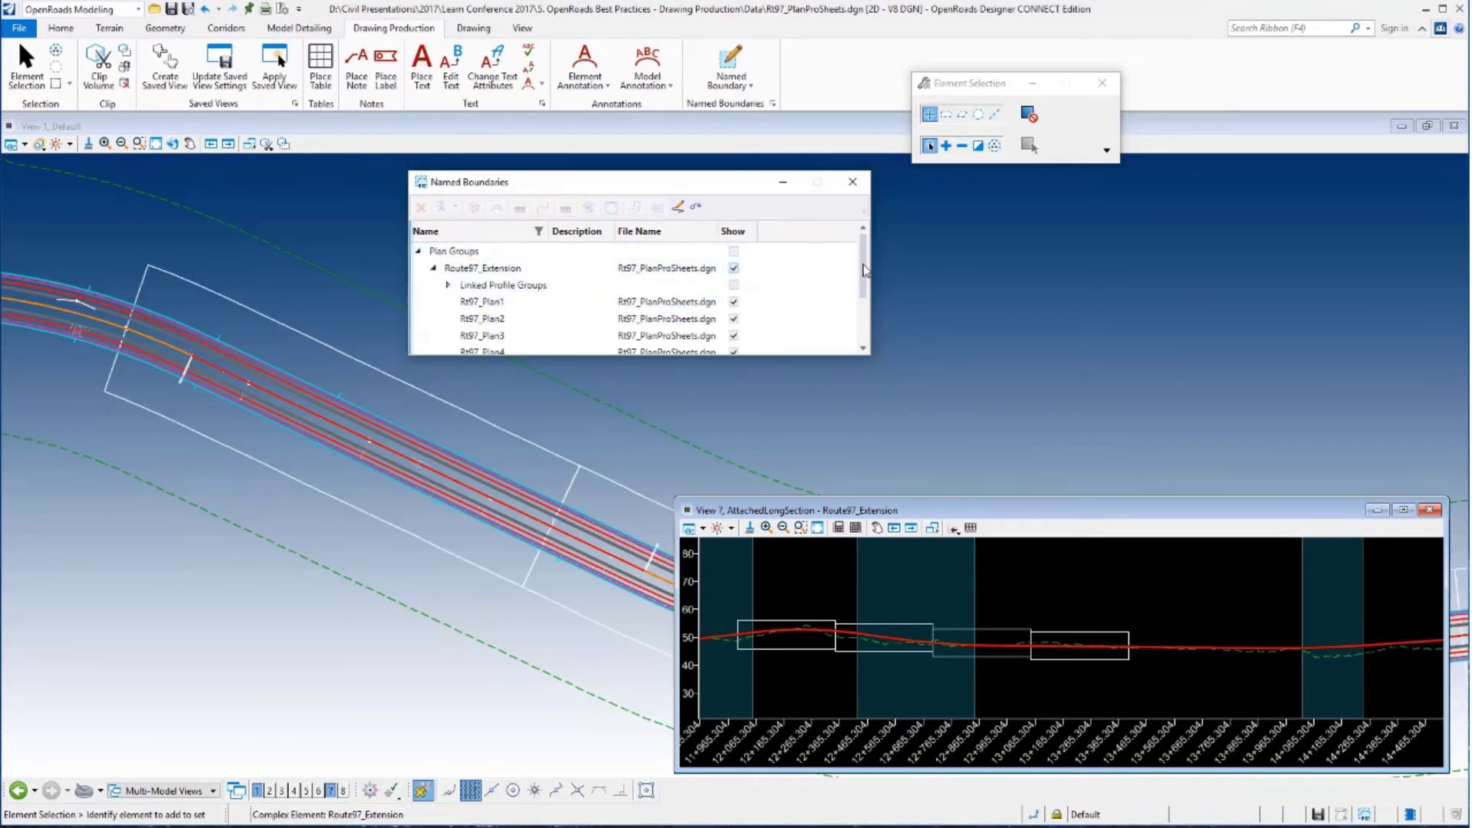
{"action": "left_click_drag", "start_coordinate": [865, 303], "coordinate": [867, 310]}
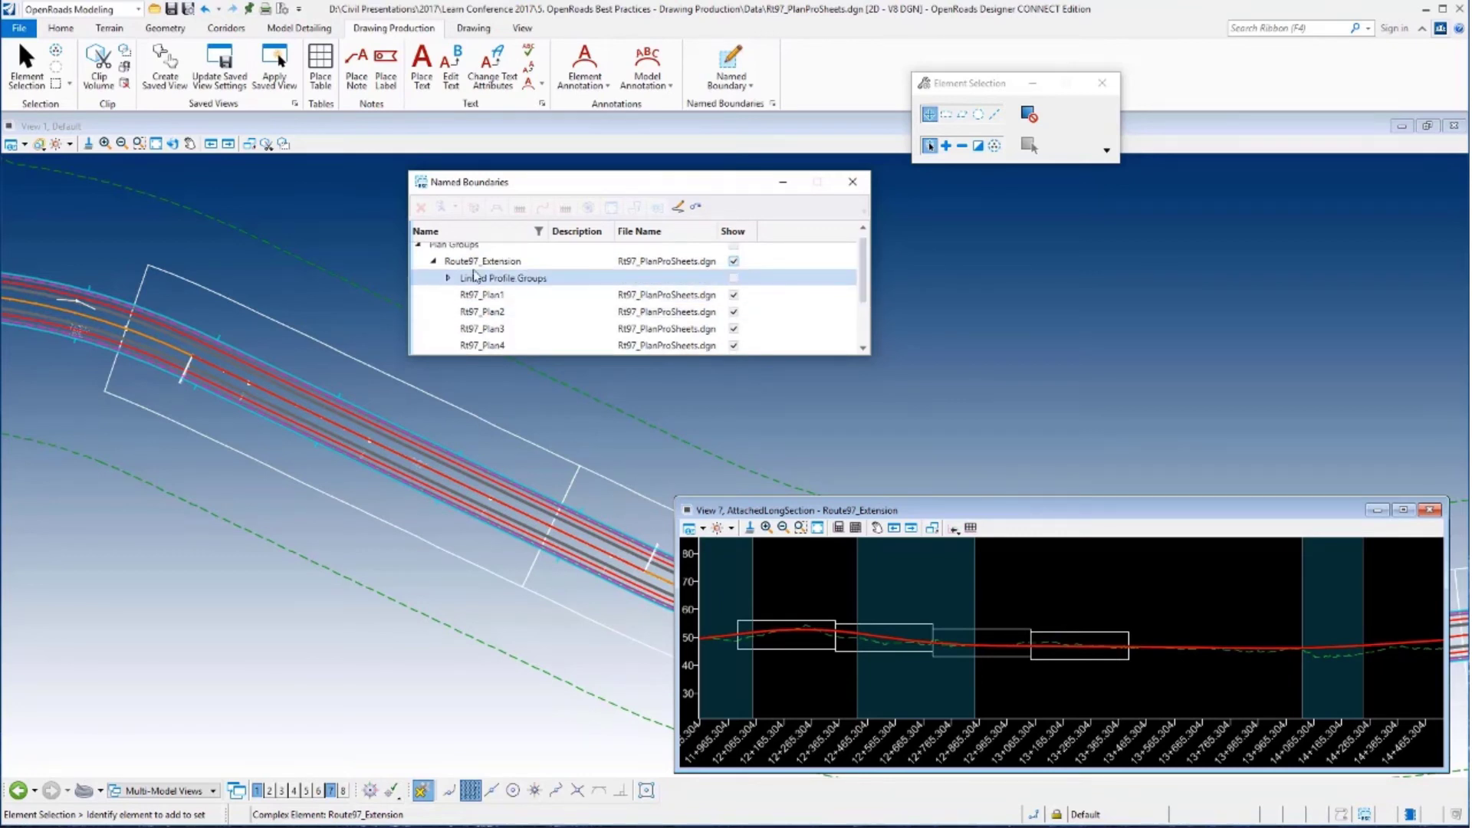
{"action": "left_click", "coordinate": [433, 261]}
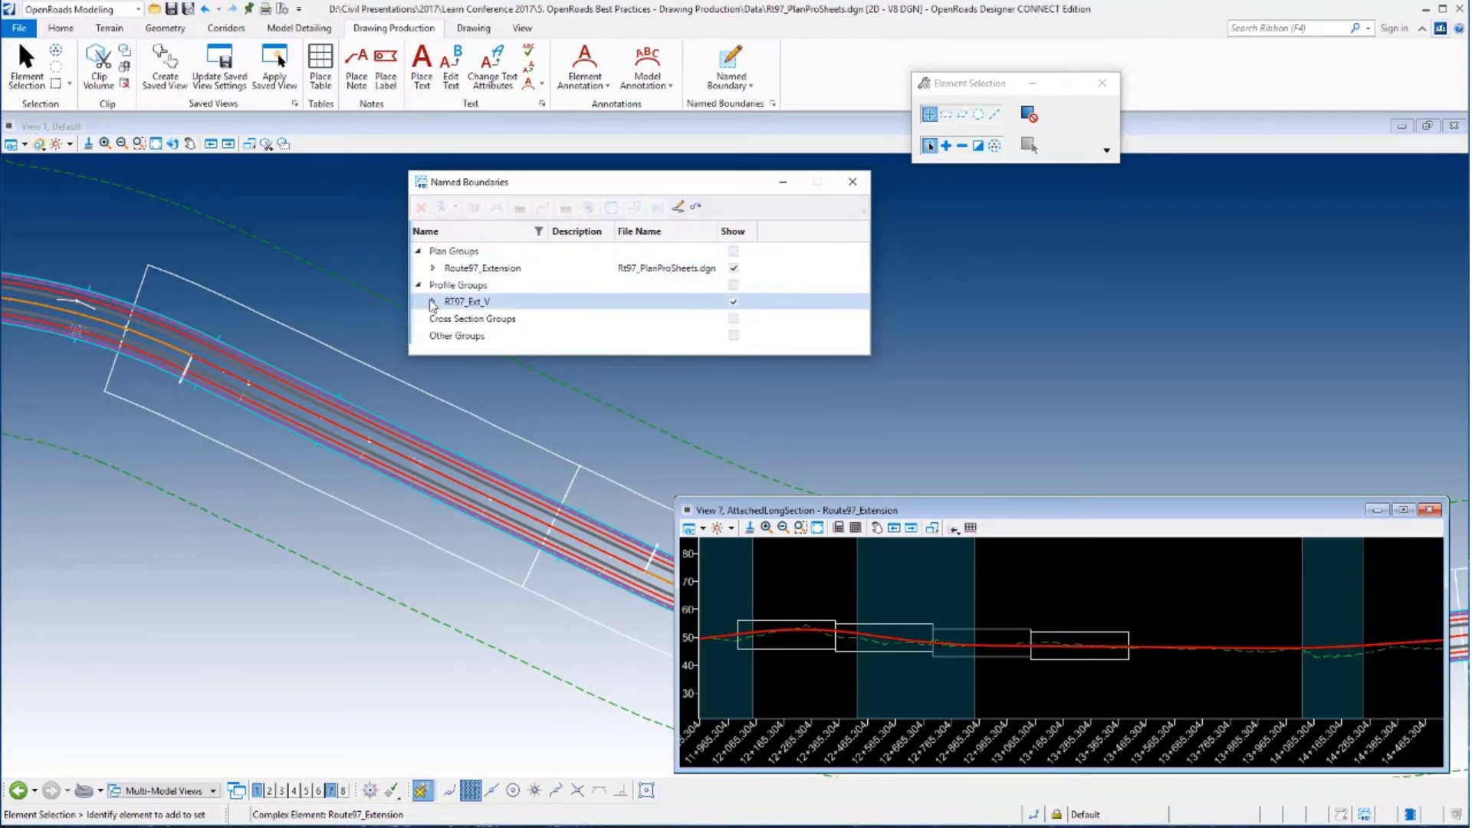
{"action": "left_click", "coordinate": [432, 301]}
{"action": "left_click", "coordinate": [433, 301]}
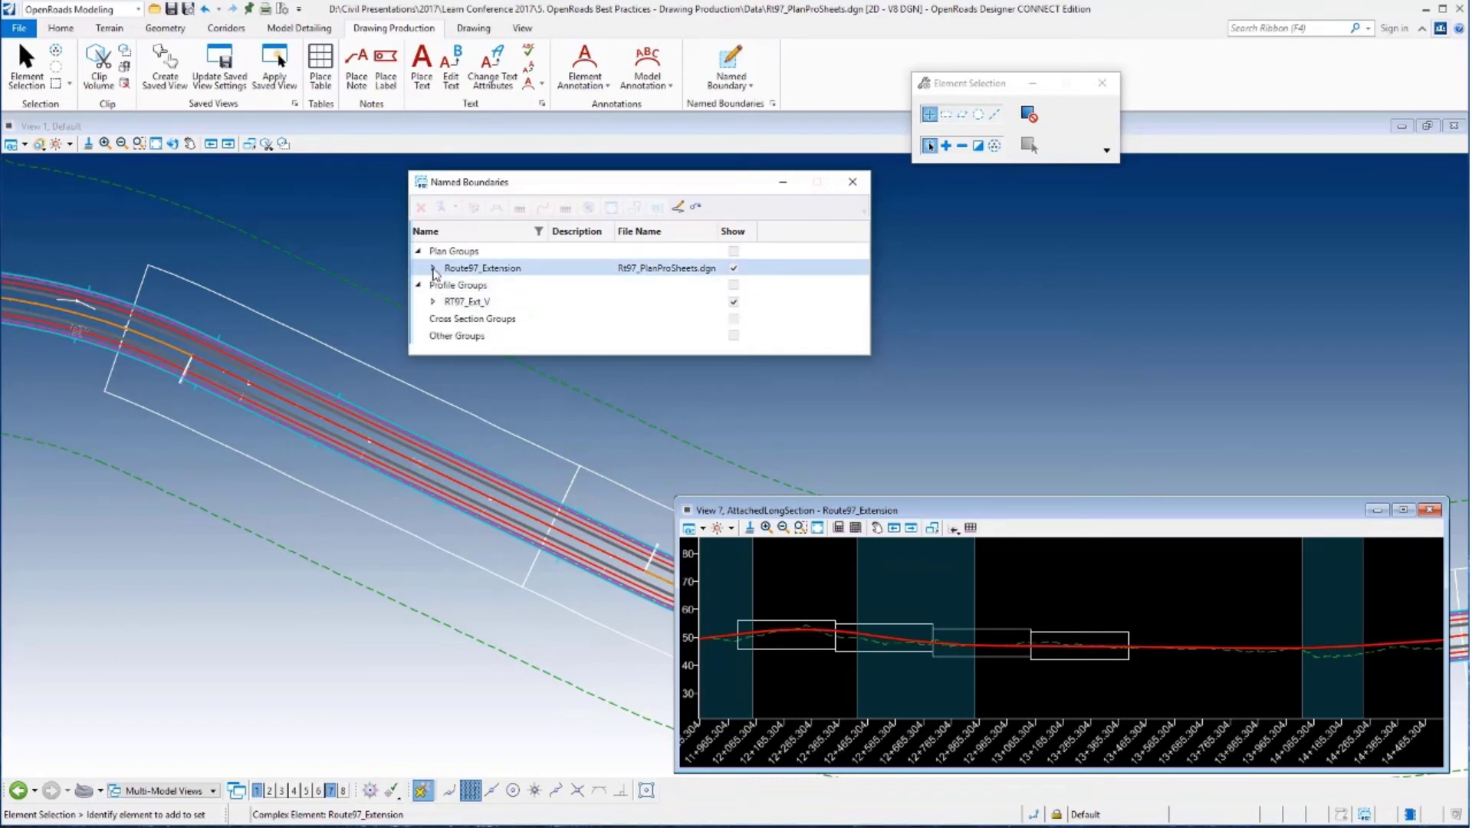
{"action": "left_click", "coordinate": [467, 270]}
{"action": "right_click", "coordinate": [469, 270]}
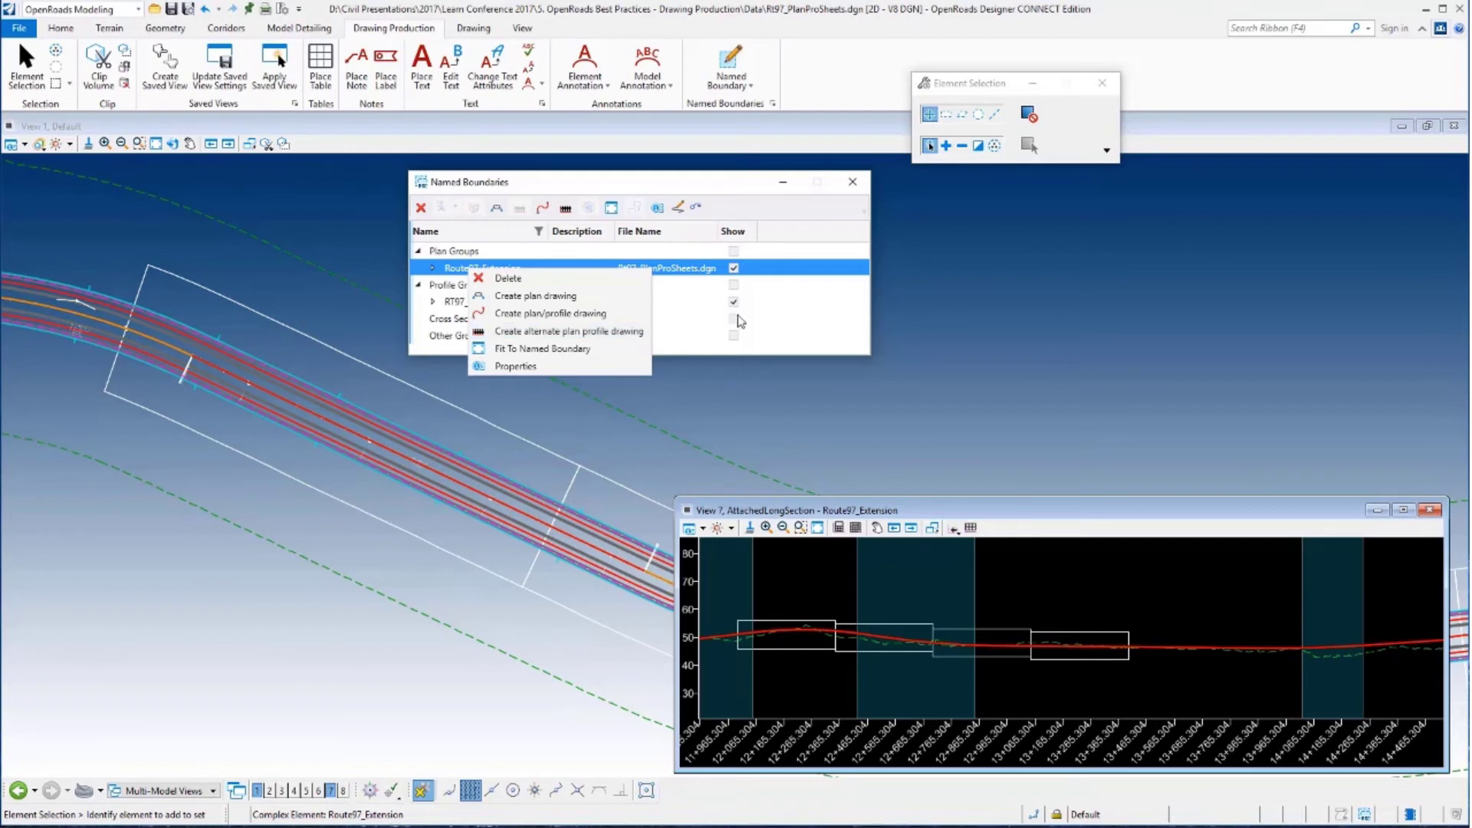
Create plan/profile drawings from the Route97_Extension named boundary group, generating four sheets including Rt97_Plan1
{"action": "left_click", "coordinate": [815, 252]}
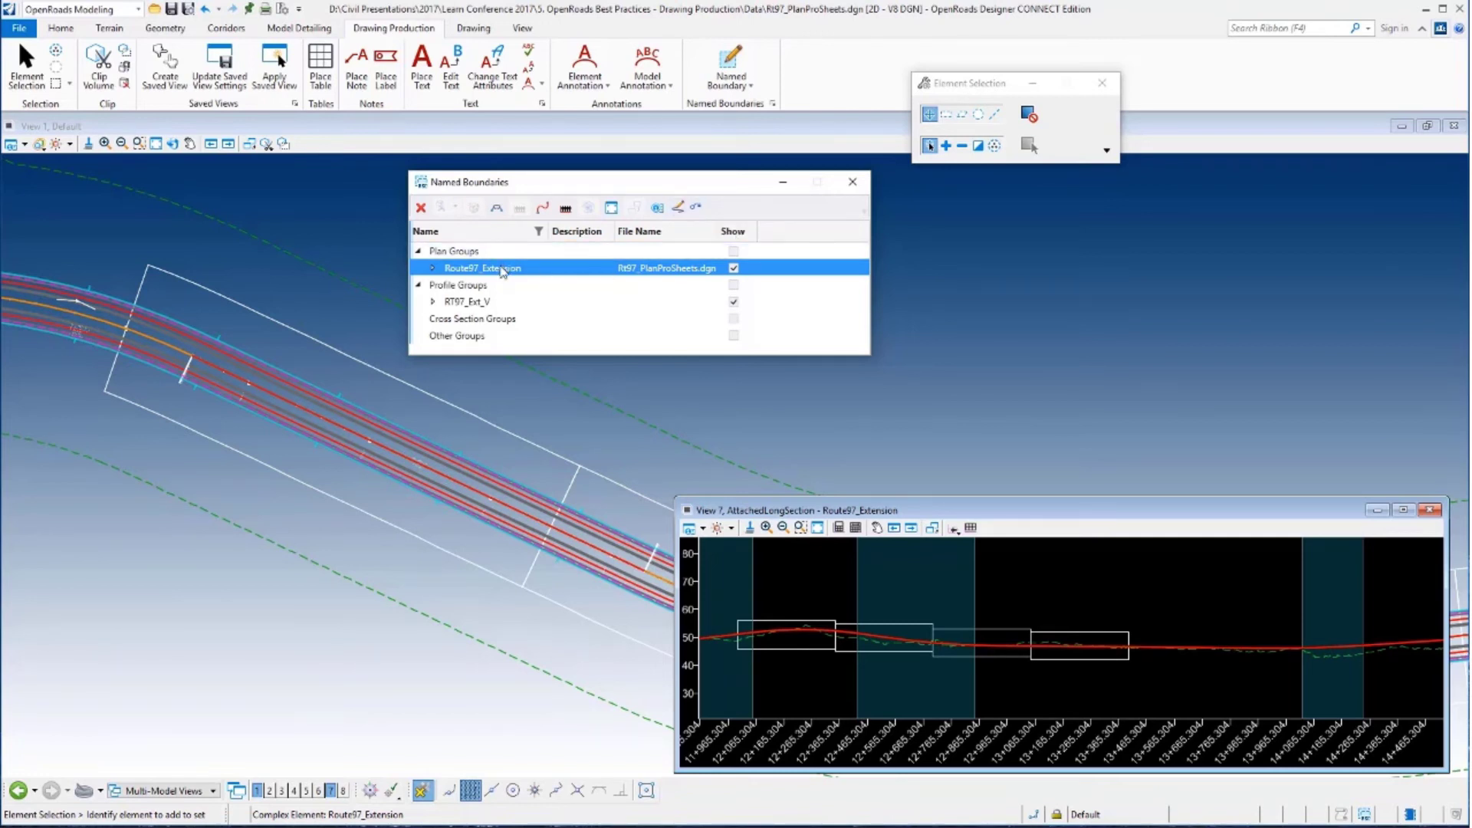
{"action": "right_click", "coordinate": [503, 274]}
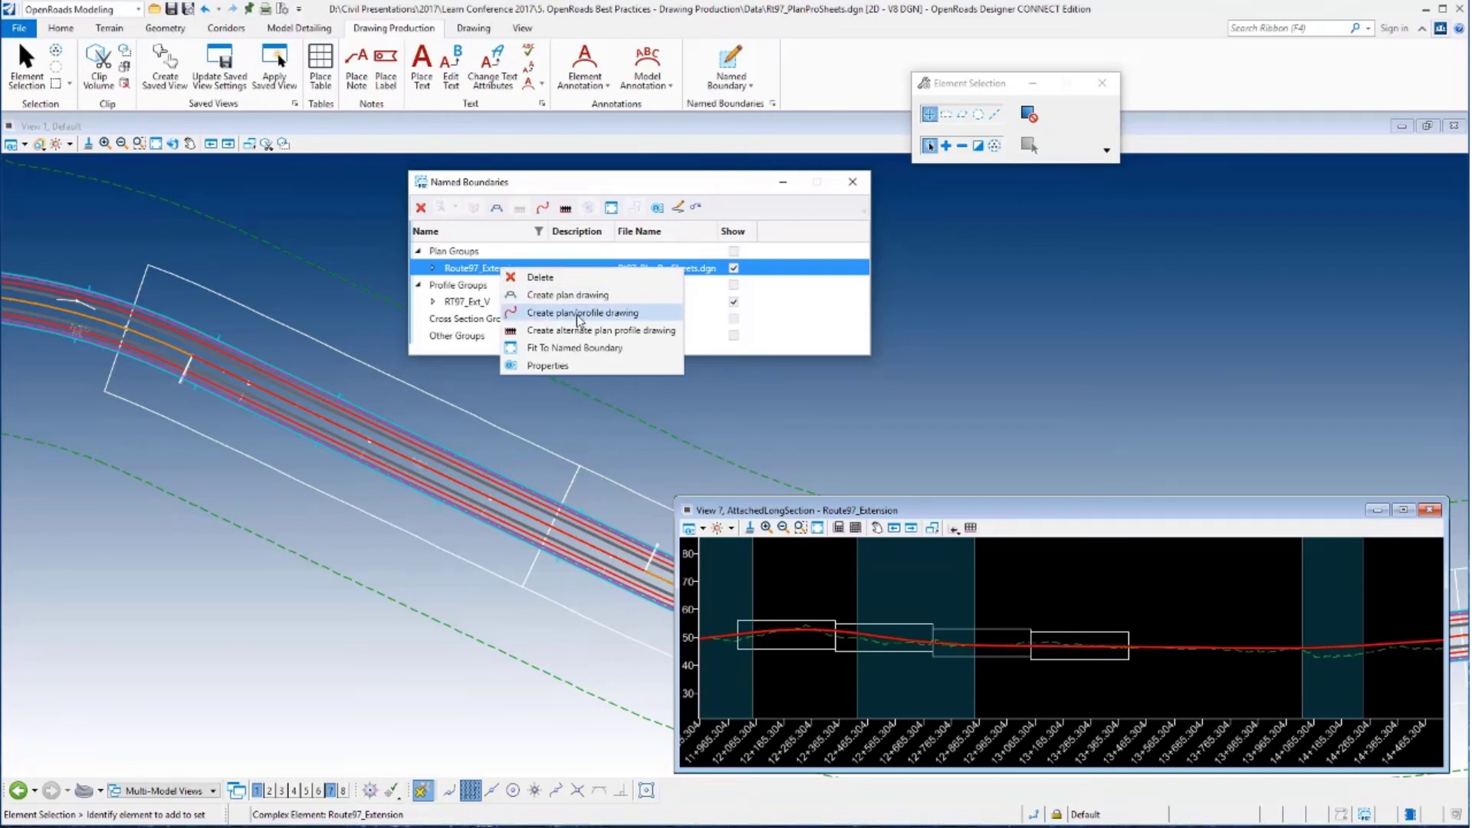
{"action": "left_click", "coordinate": [579, 313]}
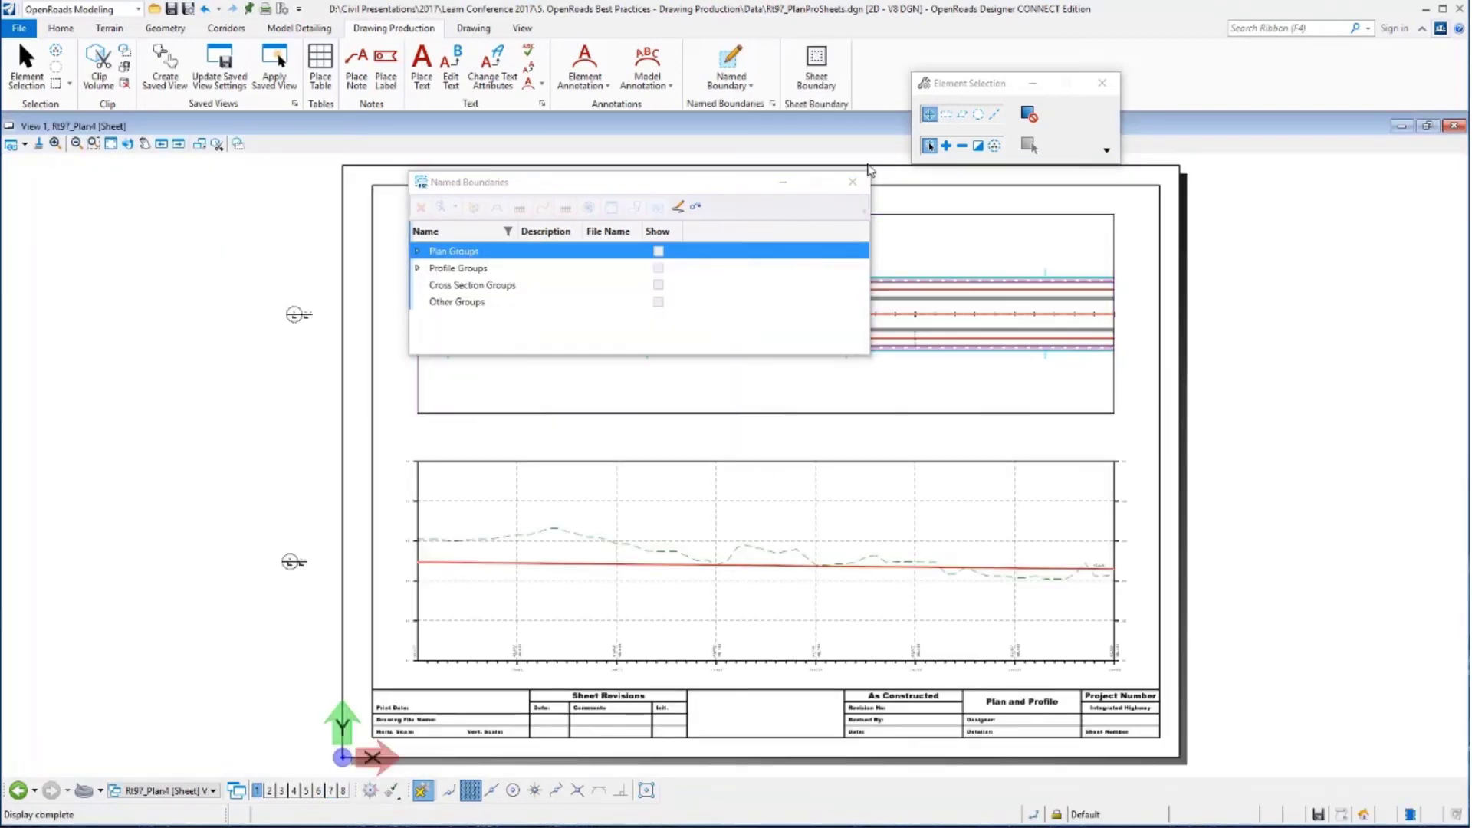
Close Named Boundaries and show Rt97_Plan1 Views in View 1, fitted to the clipped corridor plan
{"action": "left_click", "coordinate": [854, 184]}
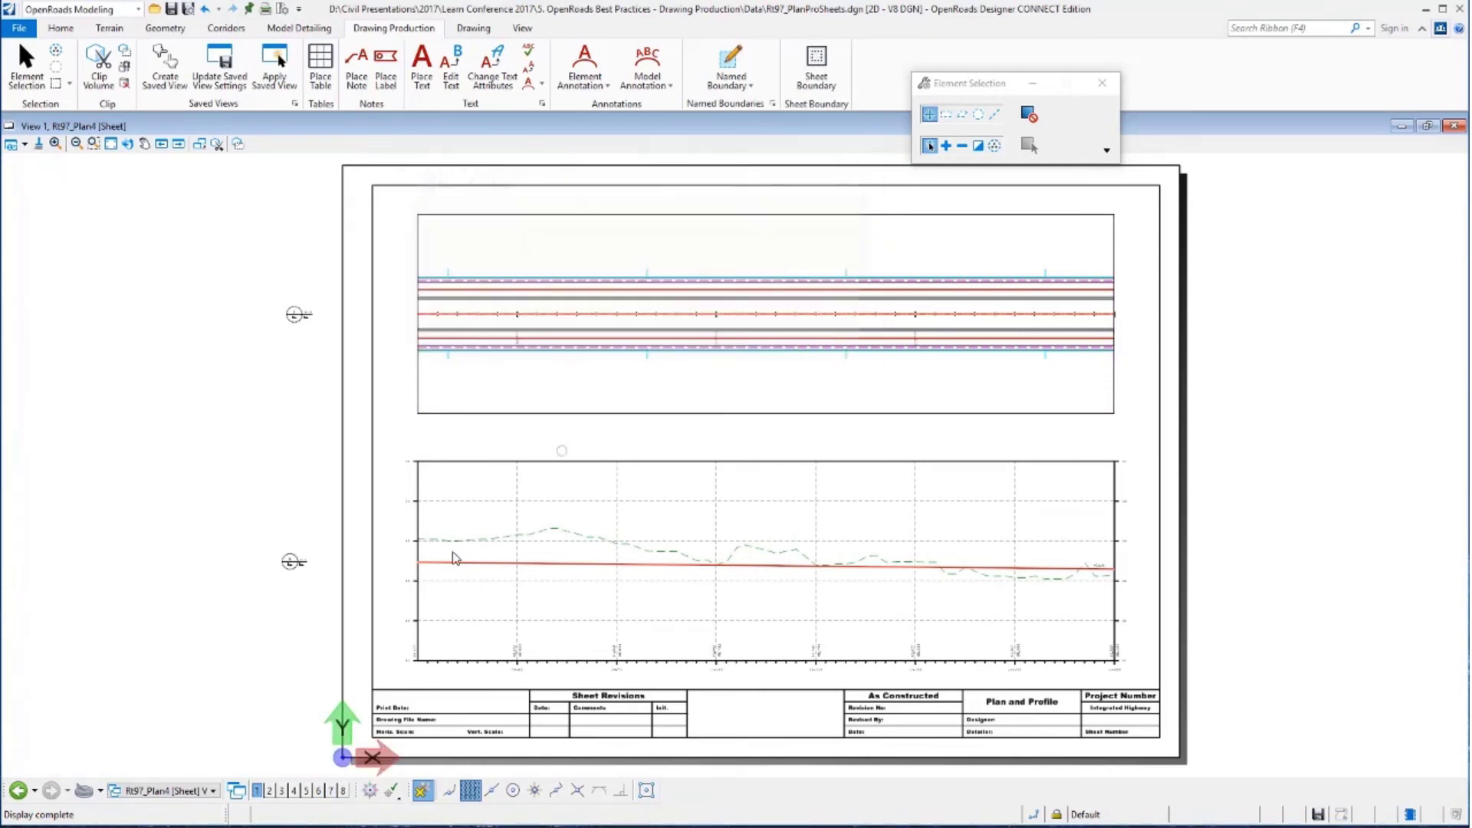
{"action": "left_click", "coordinate": [195, 793]}
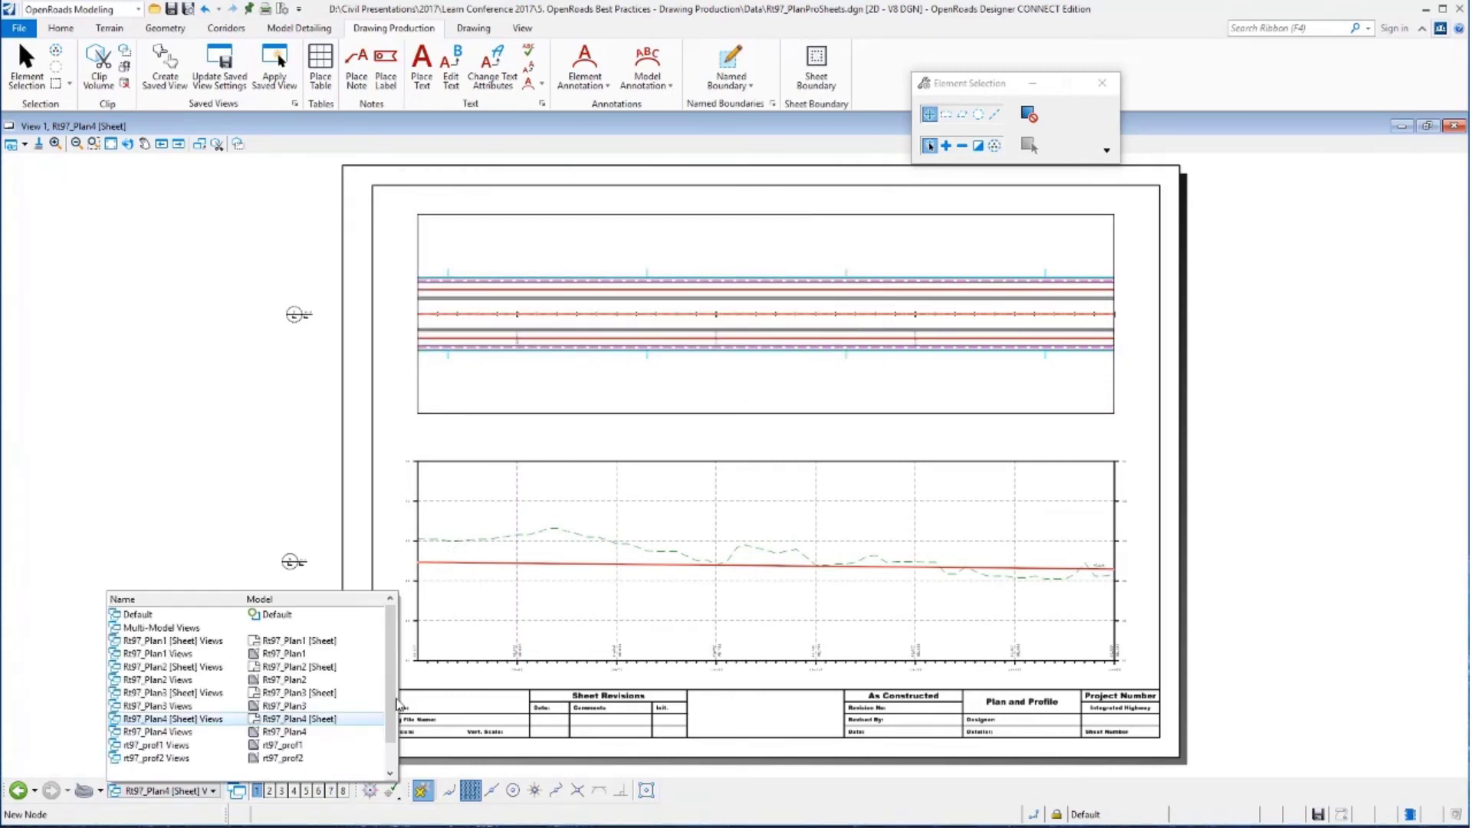
{"action": "scroll", "coordinate": [398, 707], "scroll_direction": "down", "scroll_amount": 1}
{"action": "scroll", "coordinate": [398, 707], "scroll_direction": "up", "scroll_amount": 1}
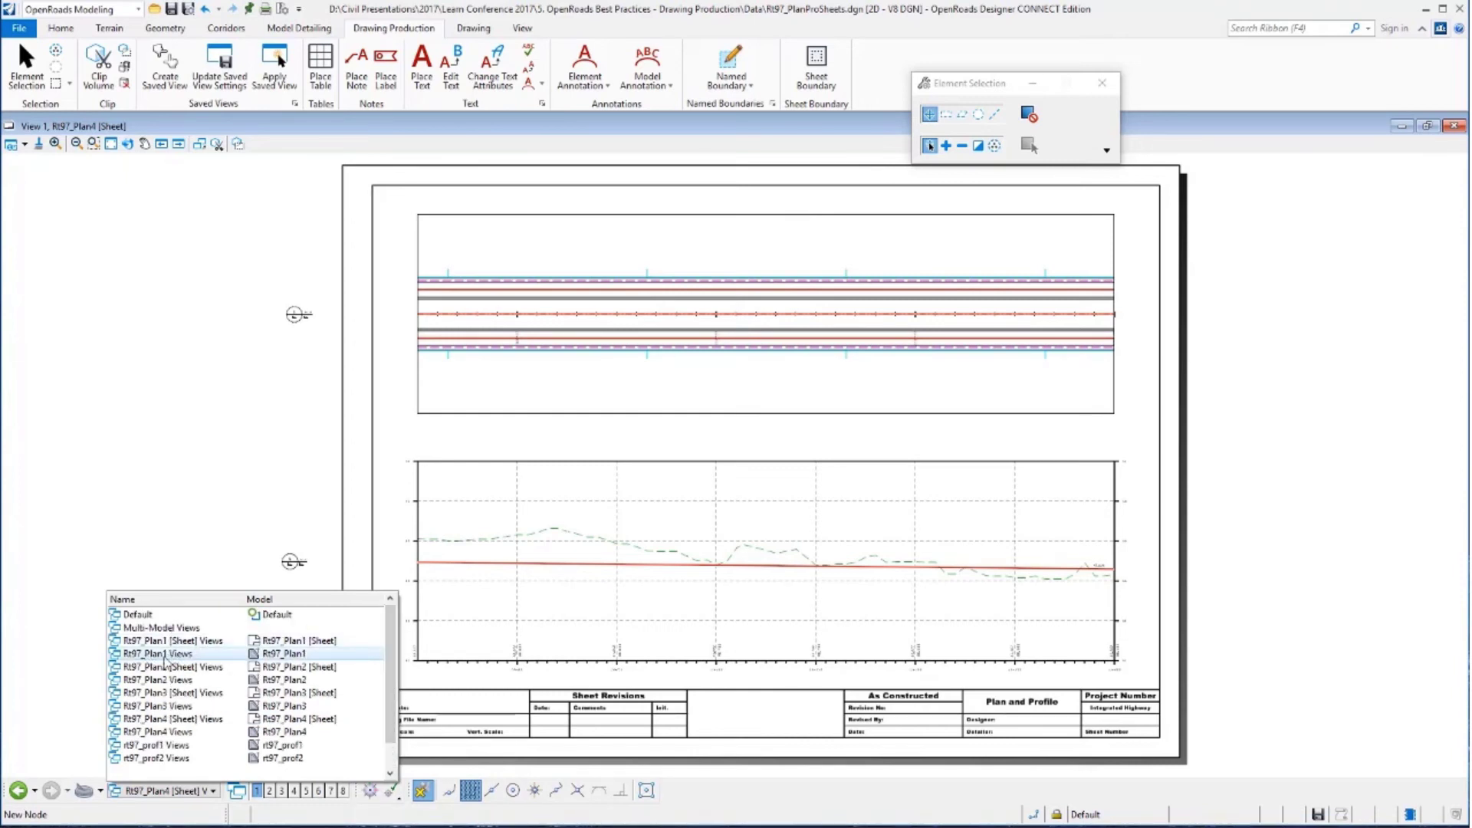
{"action": "left_click", "coordinate": [167, 654]}
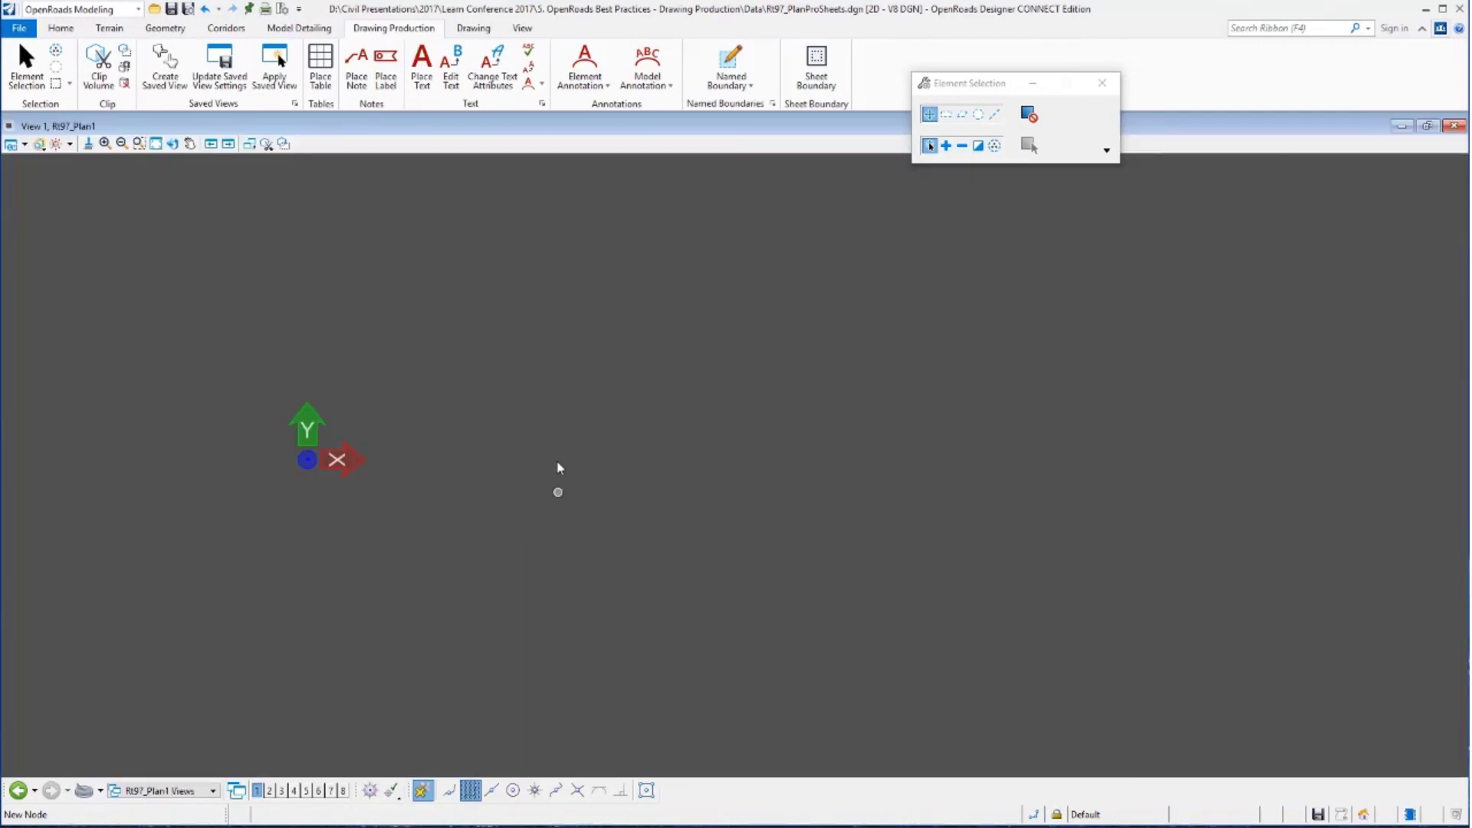
{"action": "left_click", "coordinate": [170, 146]}
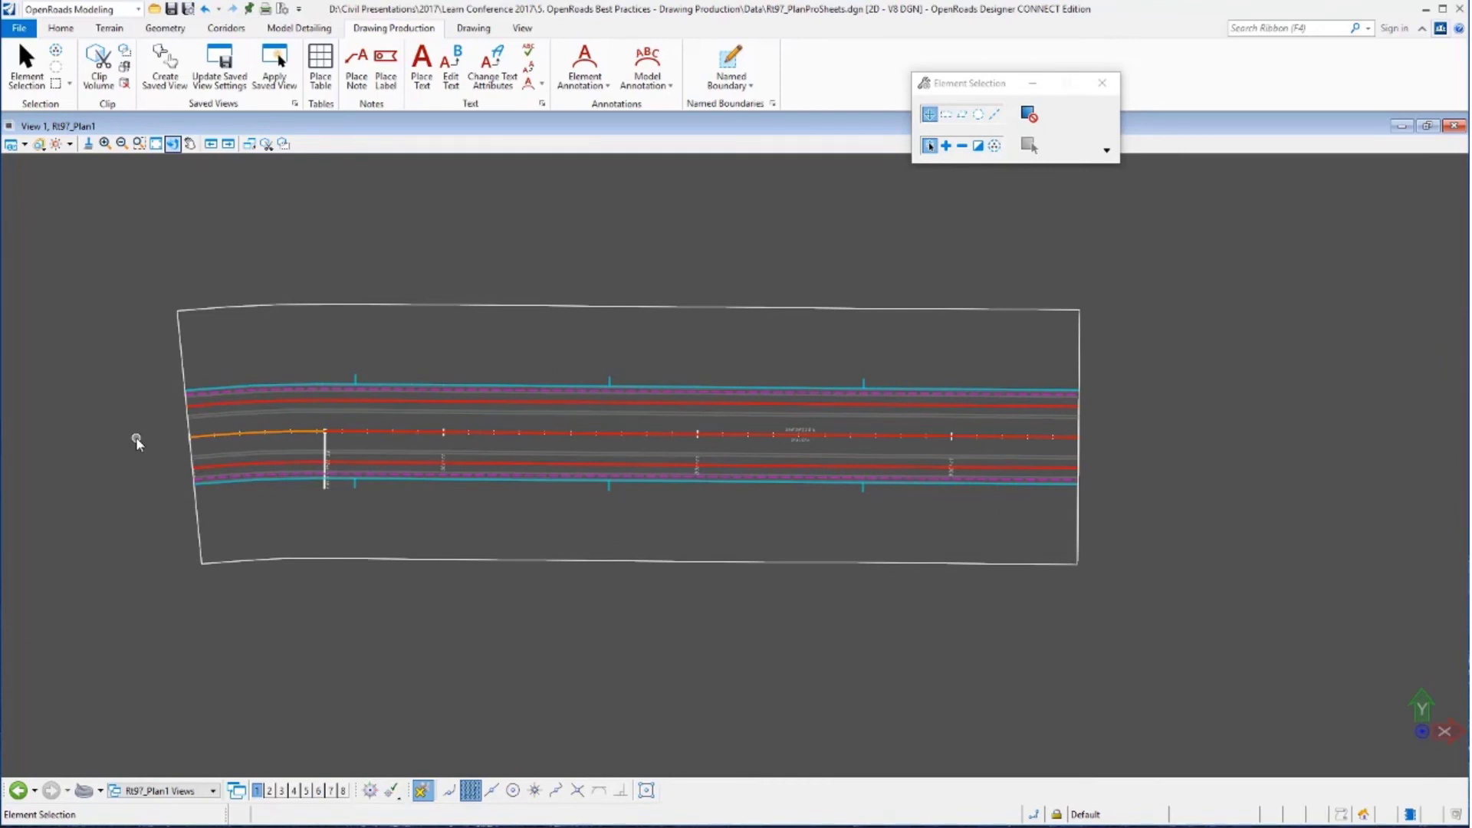
Display Rt97_Plan2 Views and fit the whole corridor plan in the view
{"action": "left_click", "coordinate": [182, 791]}
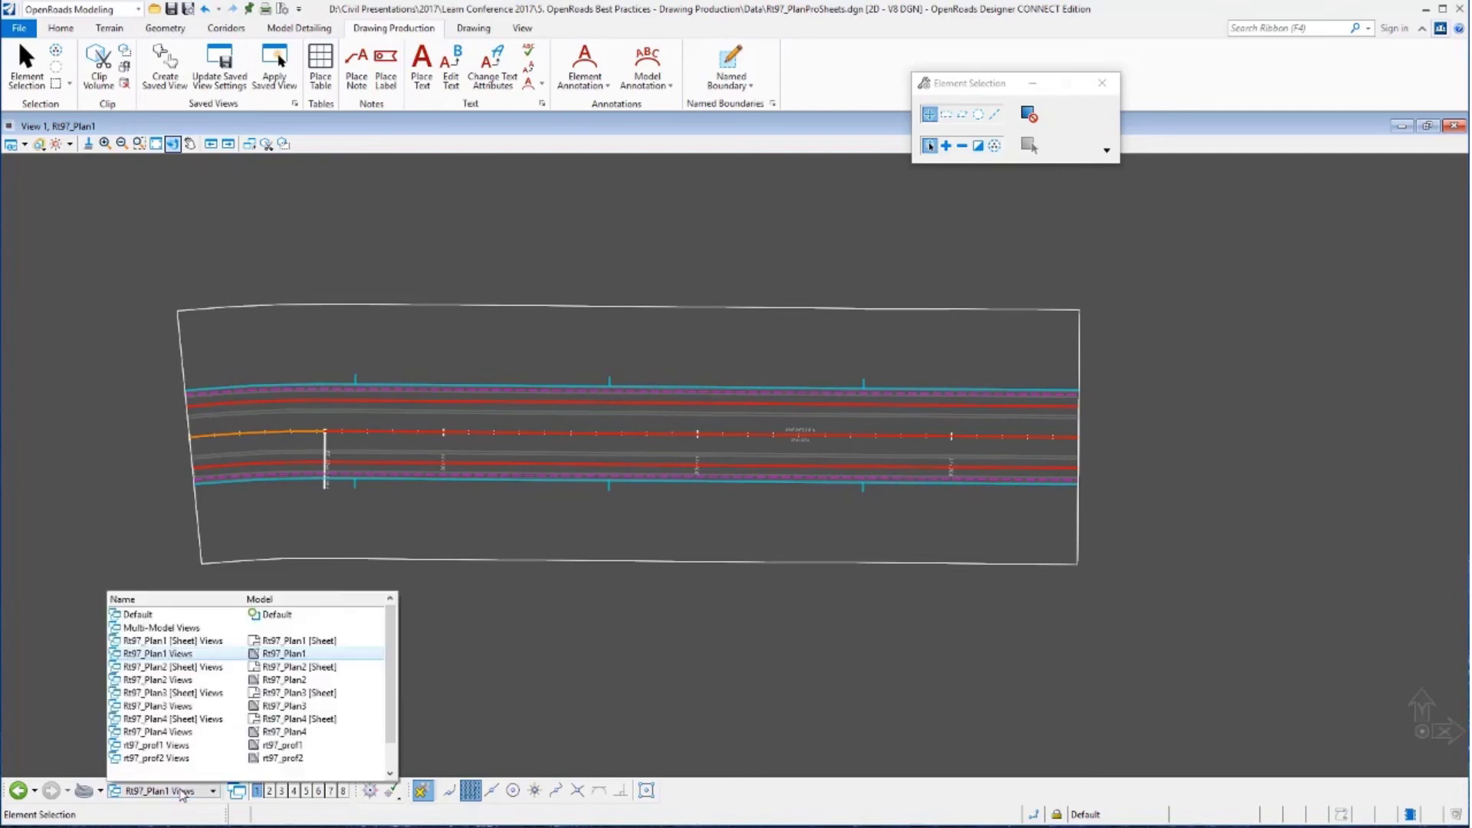
{"action": "left_click", "coordinate": [174, 680]}
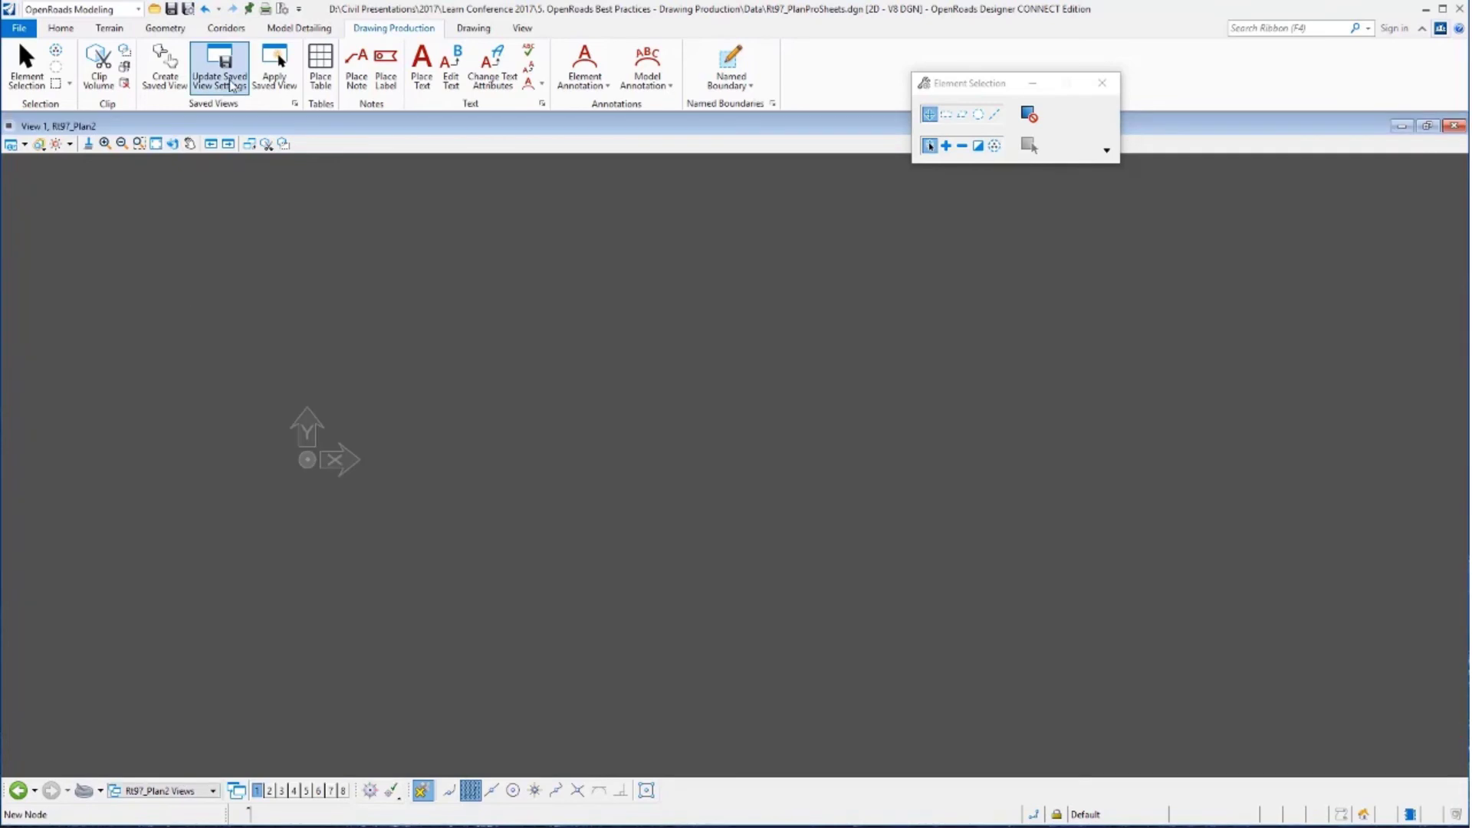
{"action": "left_click", "coordinate": [157, 144]}
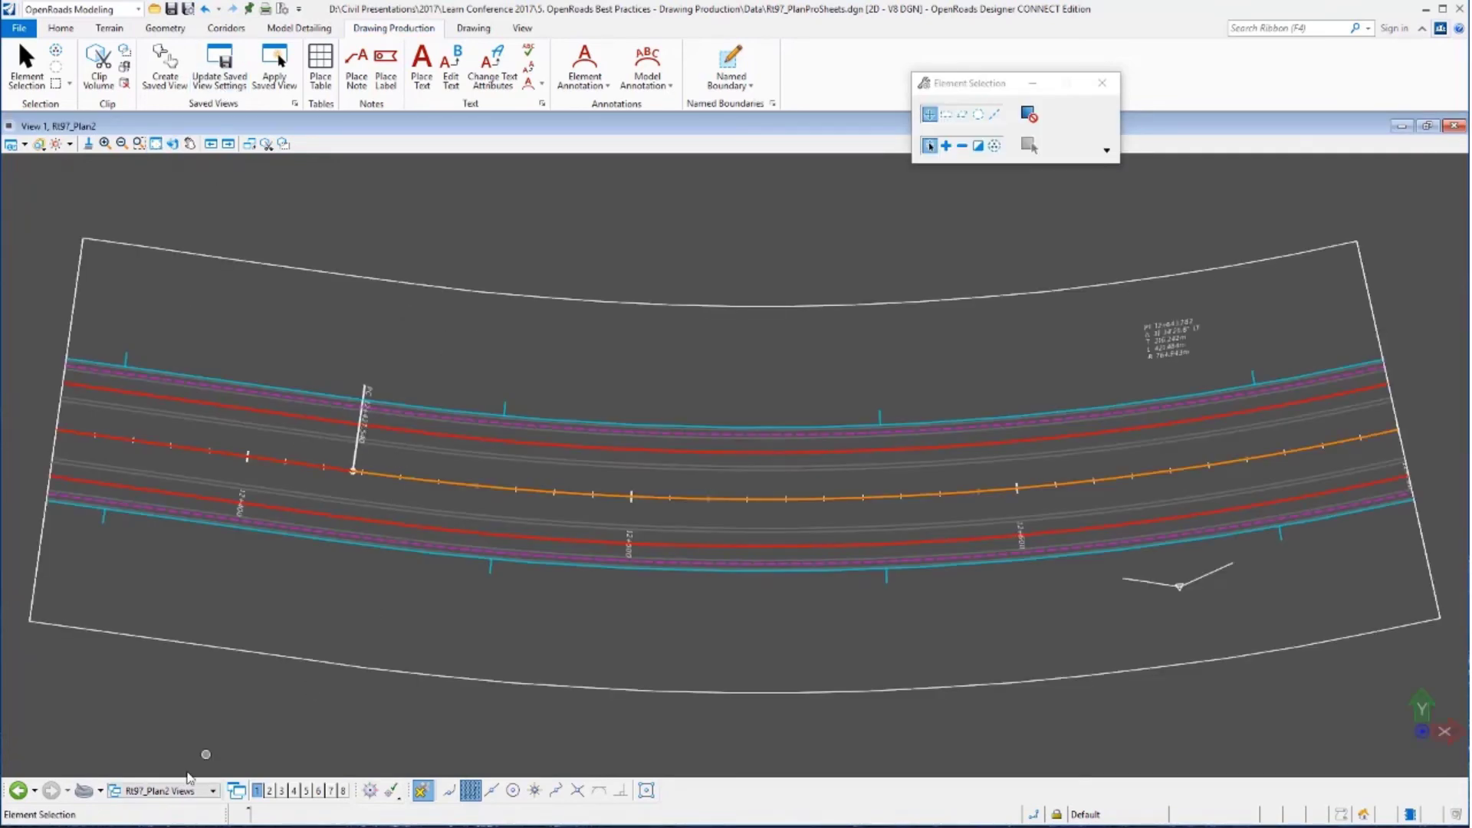
Switch to rt97_prof1 Views and zoom in to inspect the profile grid lines
{"action": "left_click", "coordinate": [184, 790]}
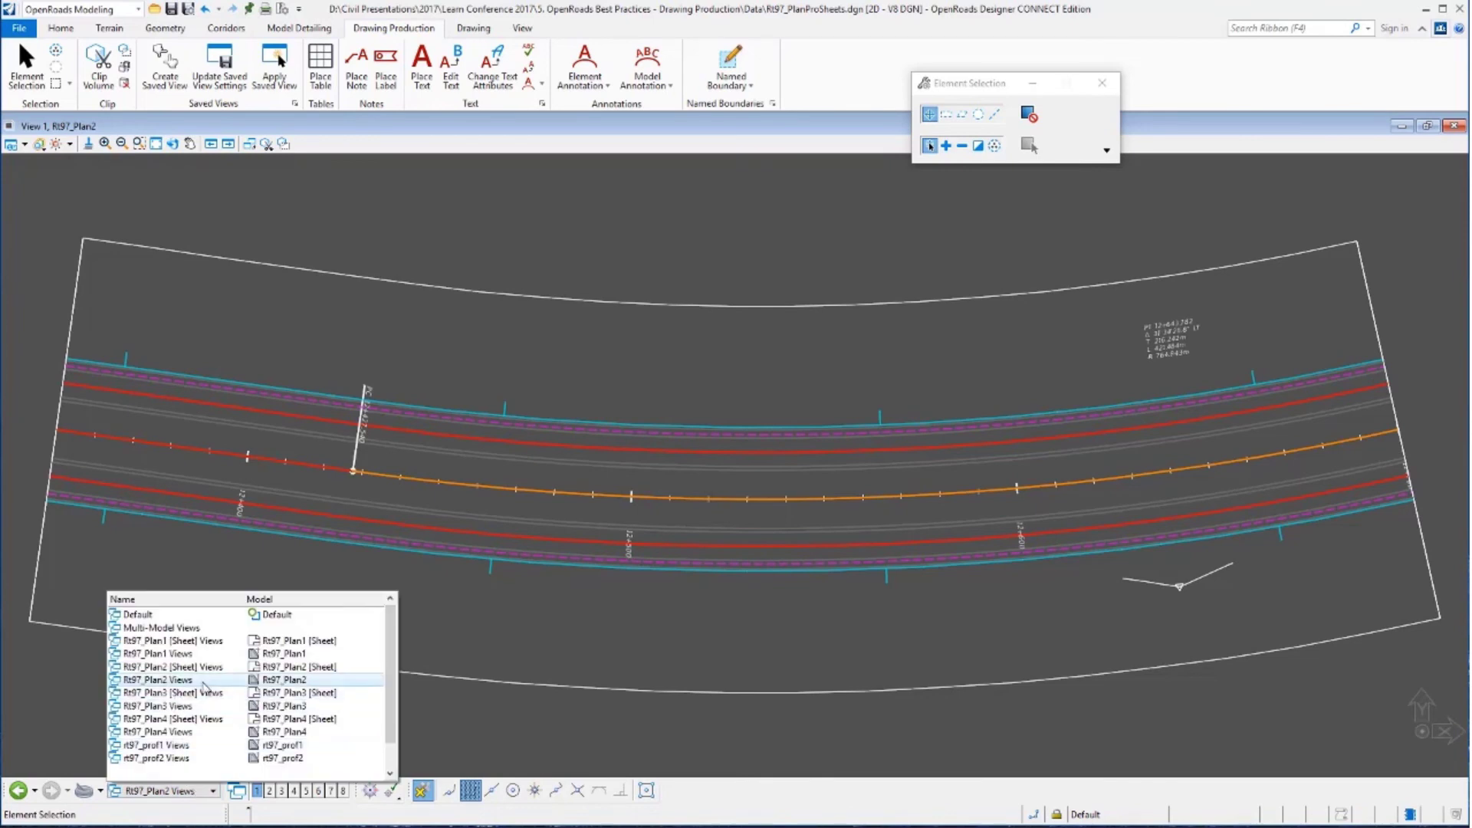
{"action": "scroll", "coordinate": [192, 706], "scroll_direction": "down", "scroll_amount": 1}
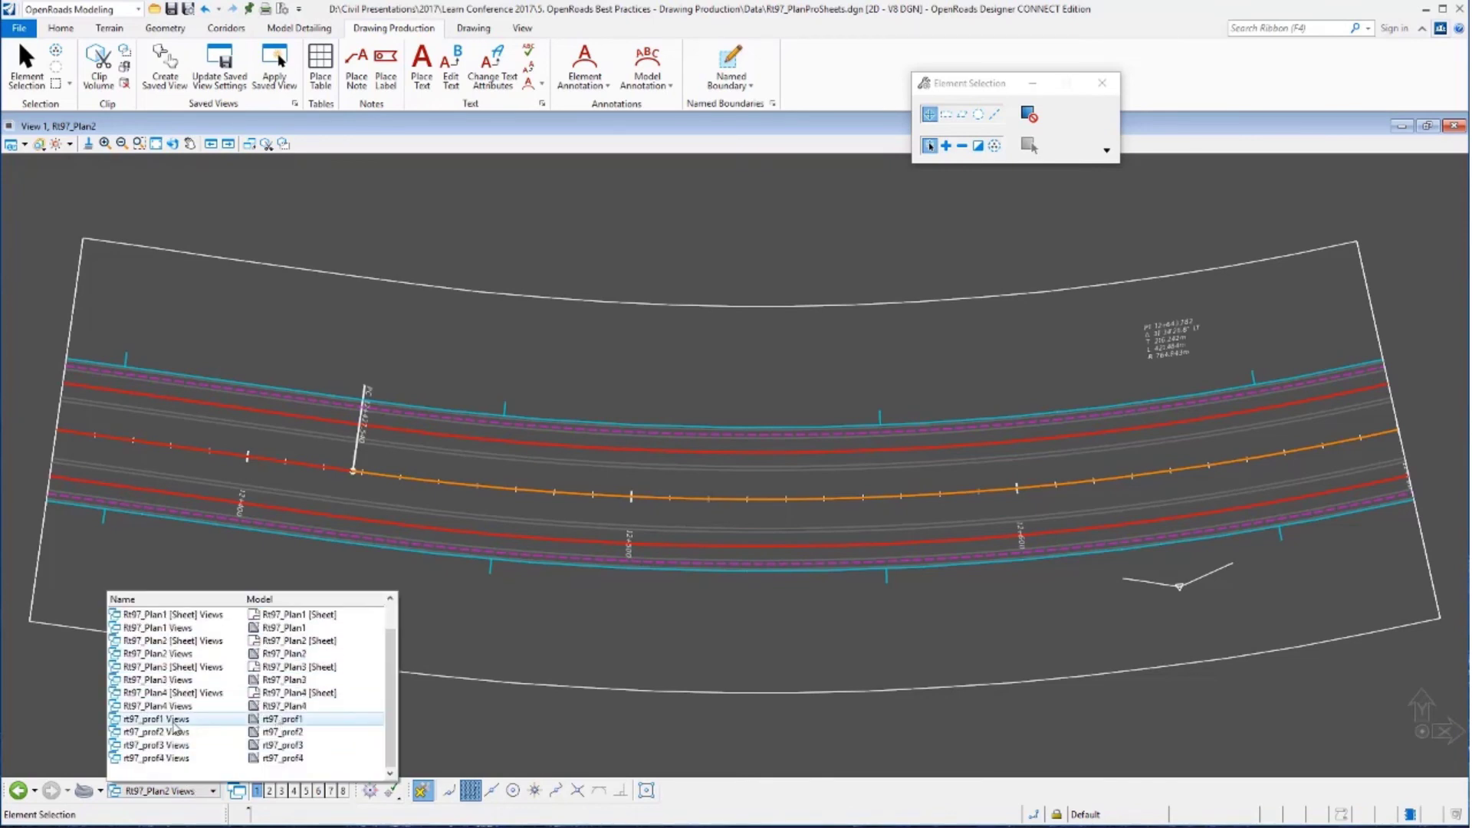
{"action": "left_click", "coordinate": [174, 721]}
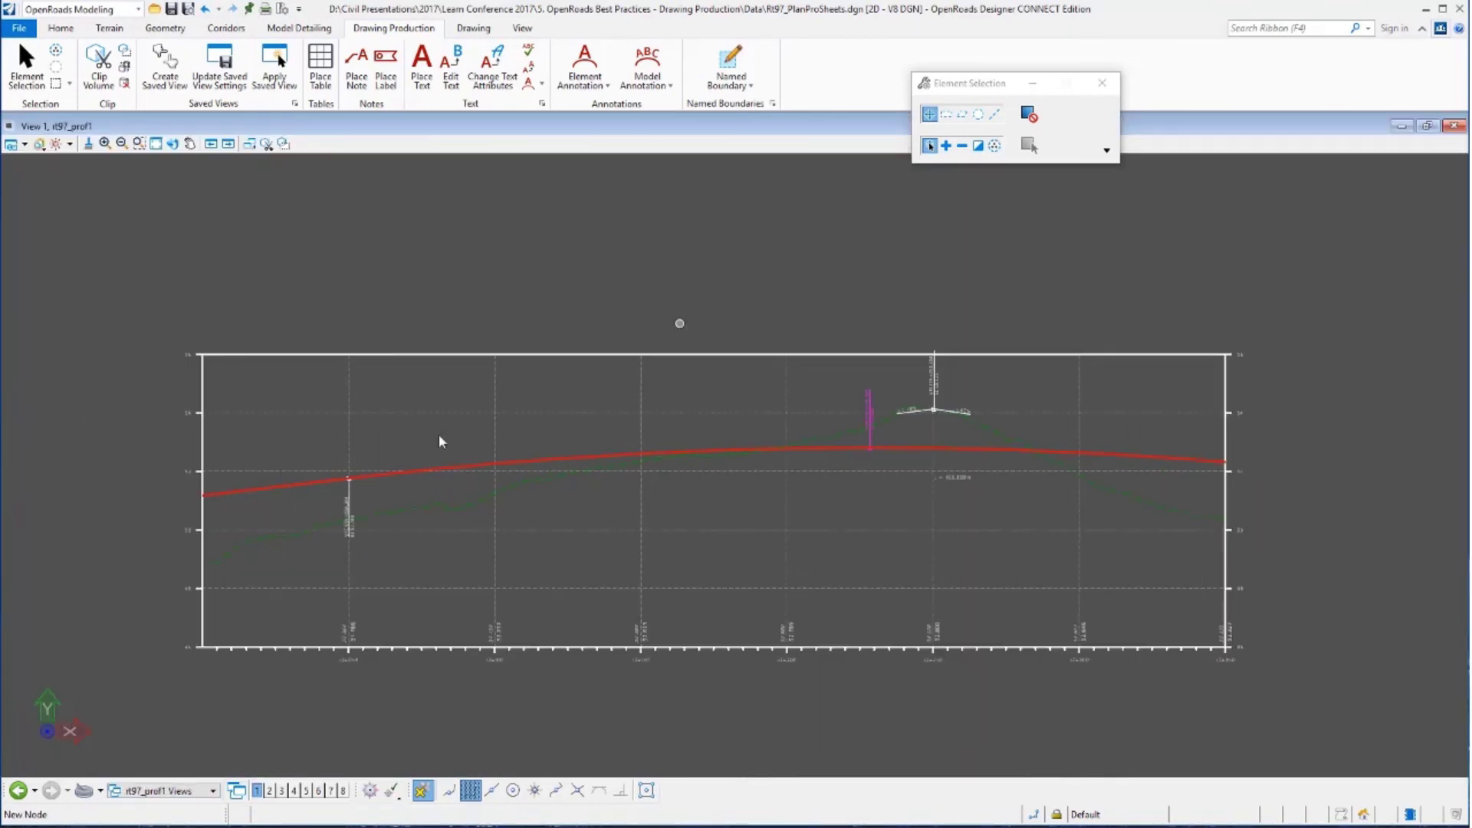
{"action": "scroll", "coordinate": [439, 442], "scroll_direction": "down", "scroll_amount": 1}
{"action": "scroll", "coordinate": [184, 542], "scroll_direction": "up", "scroll_amount": 1}
{"action": "scroll", "coordinate": [237, 533], "scroll_direction": "down", "scroll_amount": 1}
{"action": "scroll", "coordinate": [661, 464], "scroll_direction": "up", "scroll_amount": 1}
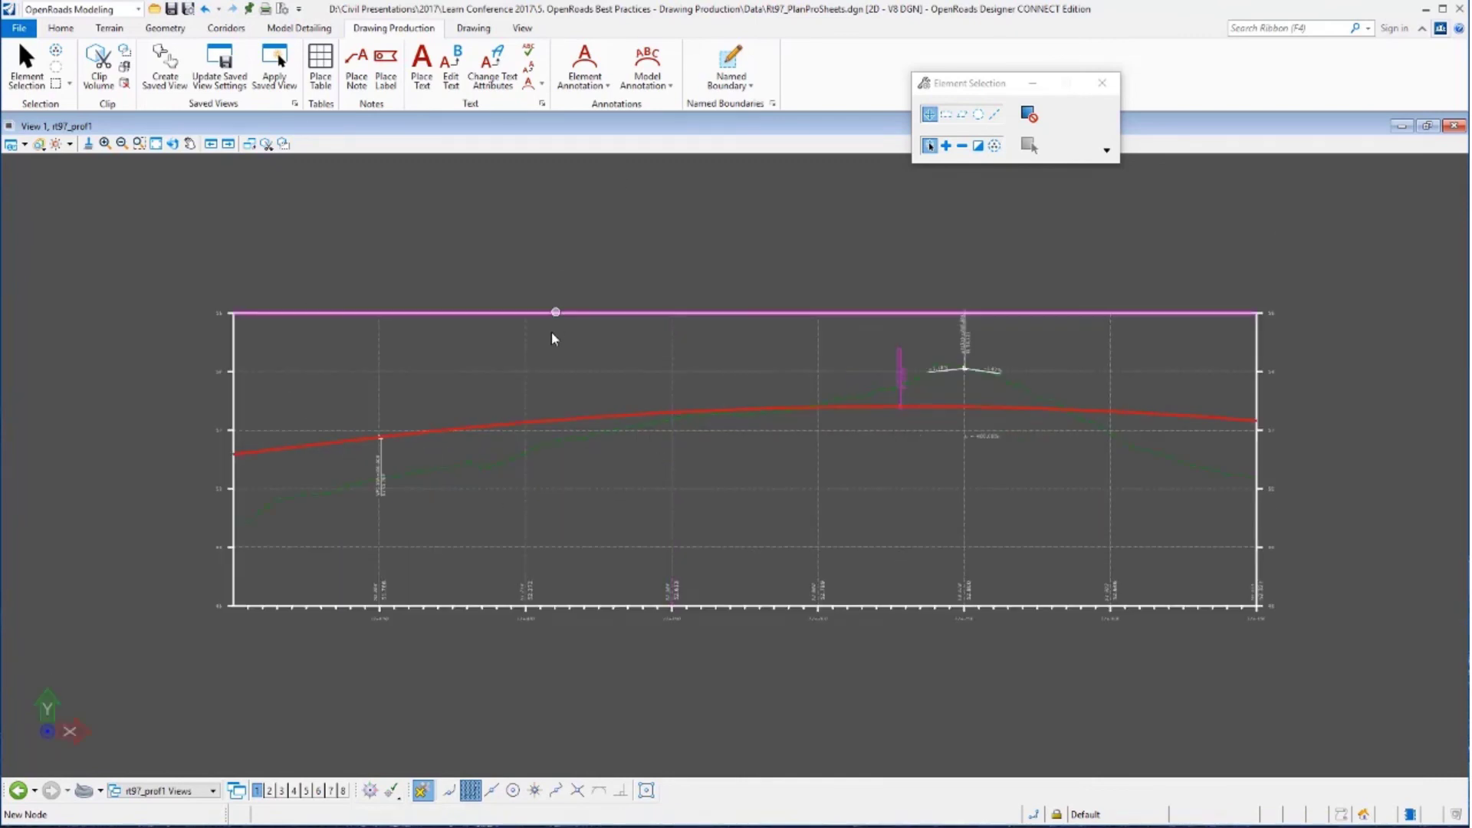
{"action": "left_click", "coordinate": [527, 355]}
{"action": "left_click", "coordinate": [608, 354]}
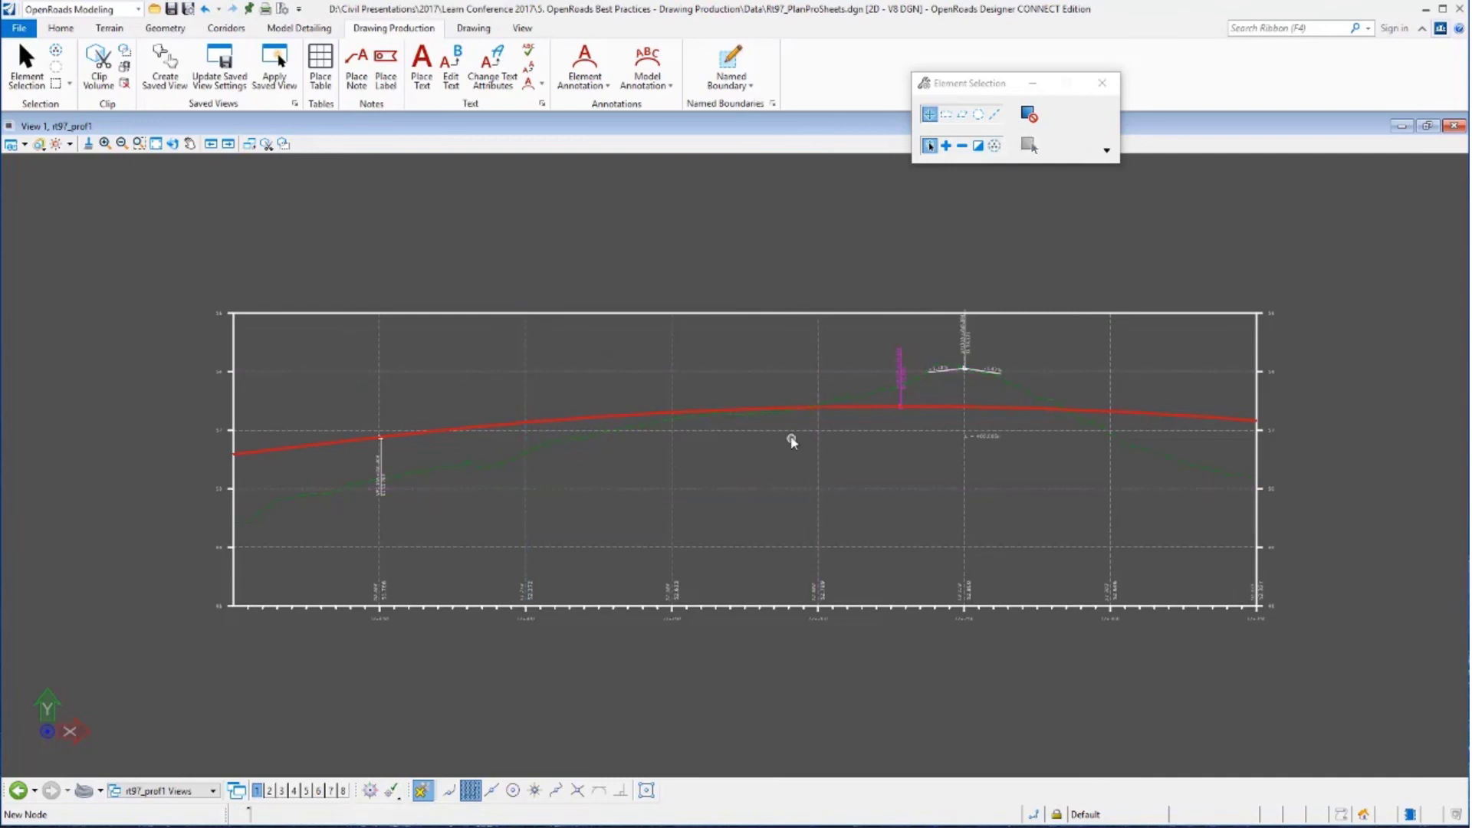
Remove all existing model annotations from the rt97_prof1 profile drawing model
{"action": "left_click", "coordinate": [669, 86]}
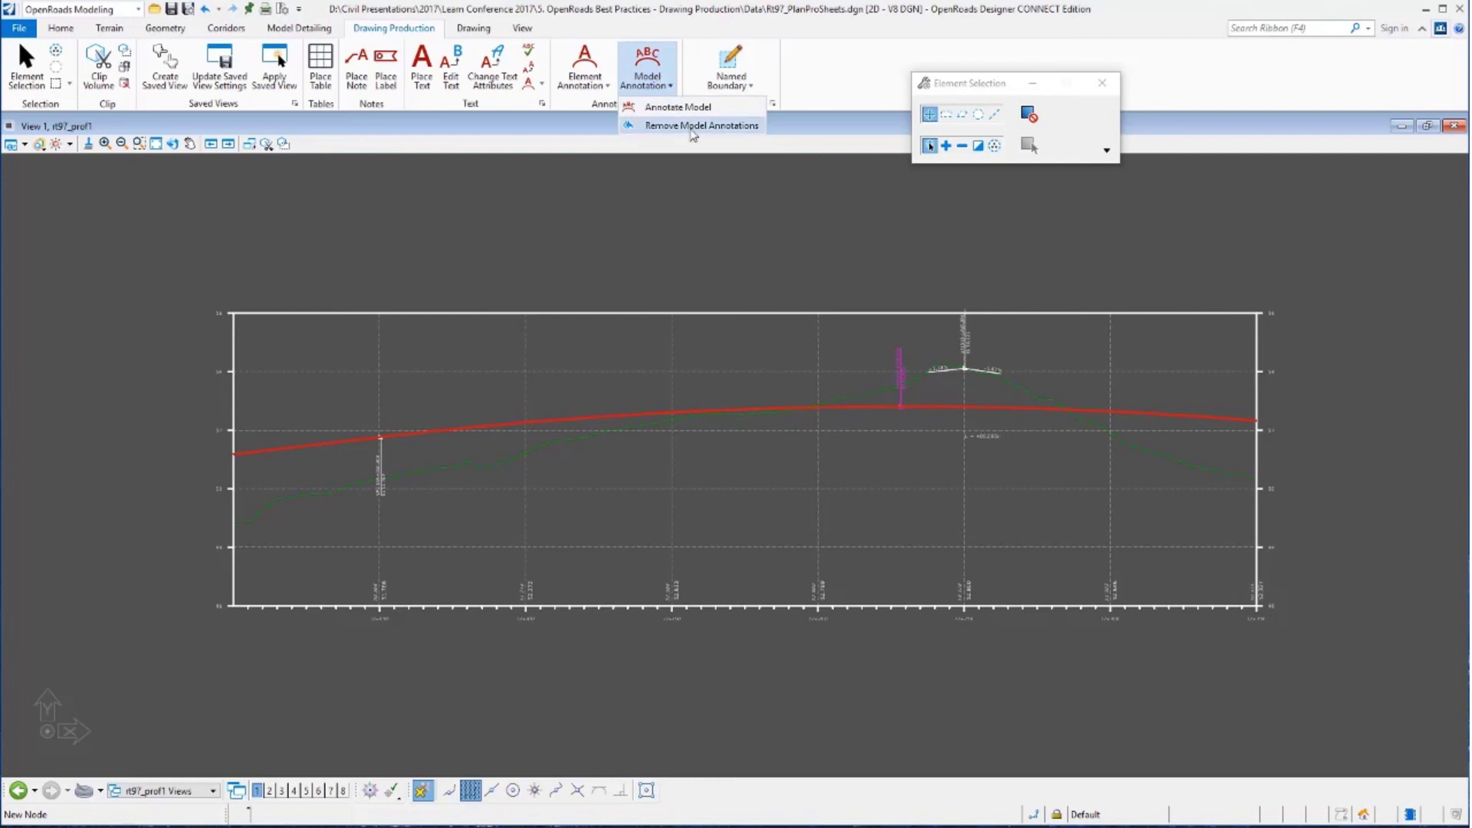
{"action": "left_click", "coordinate": [690, 125]}
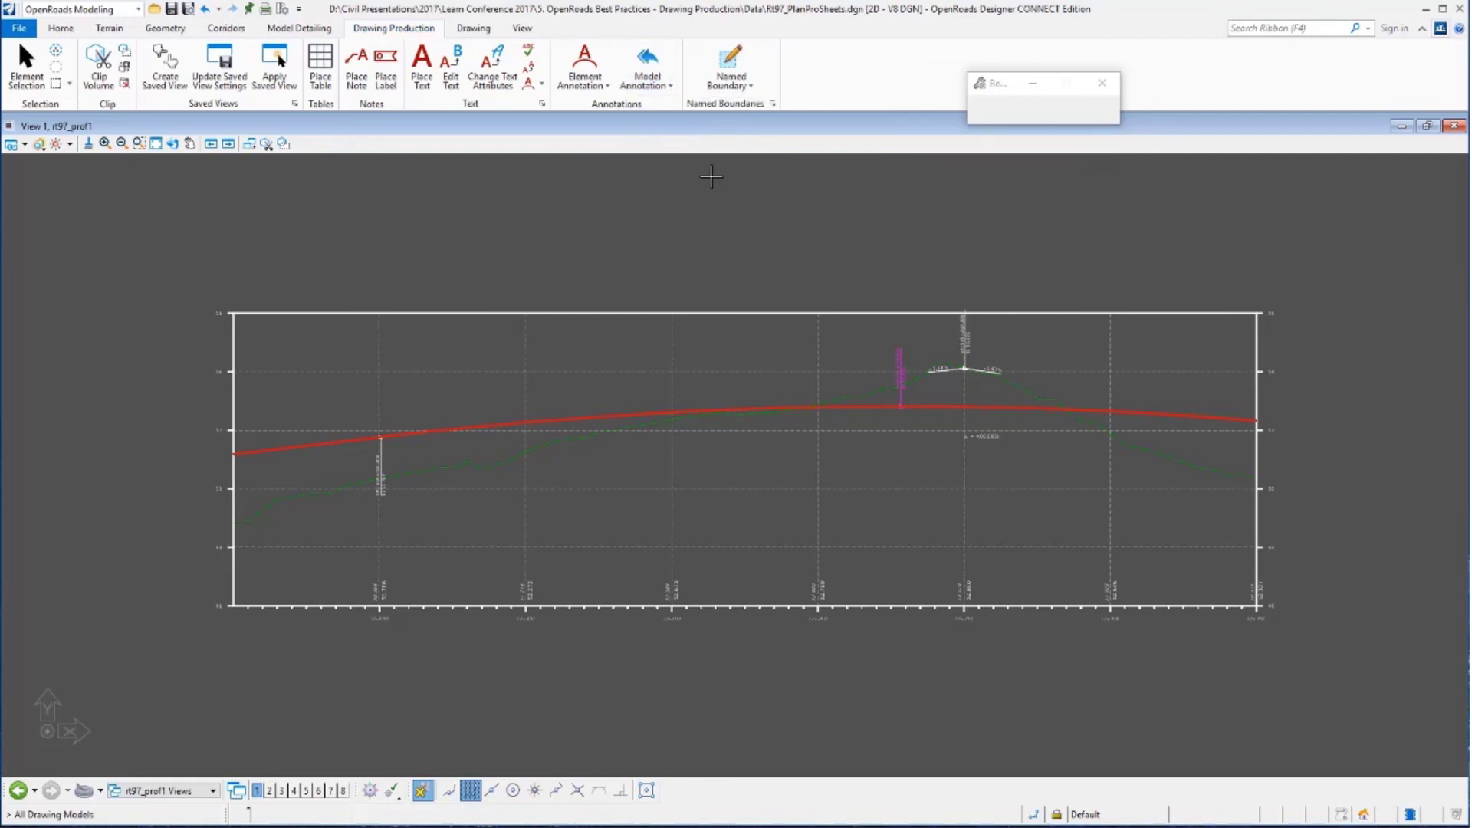
{"action": "left_click", "coordinate": [640, 228]}
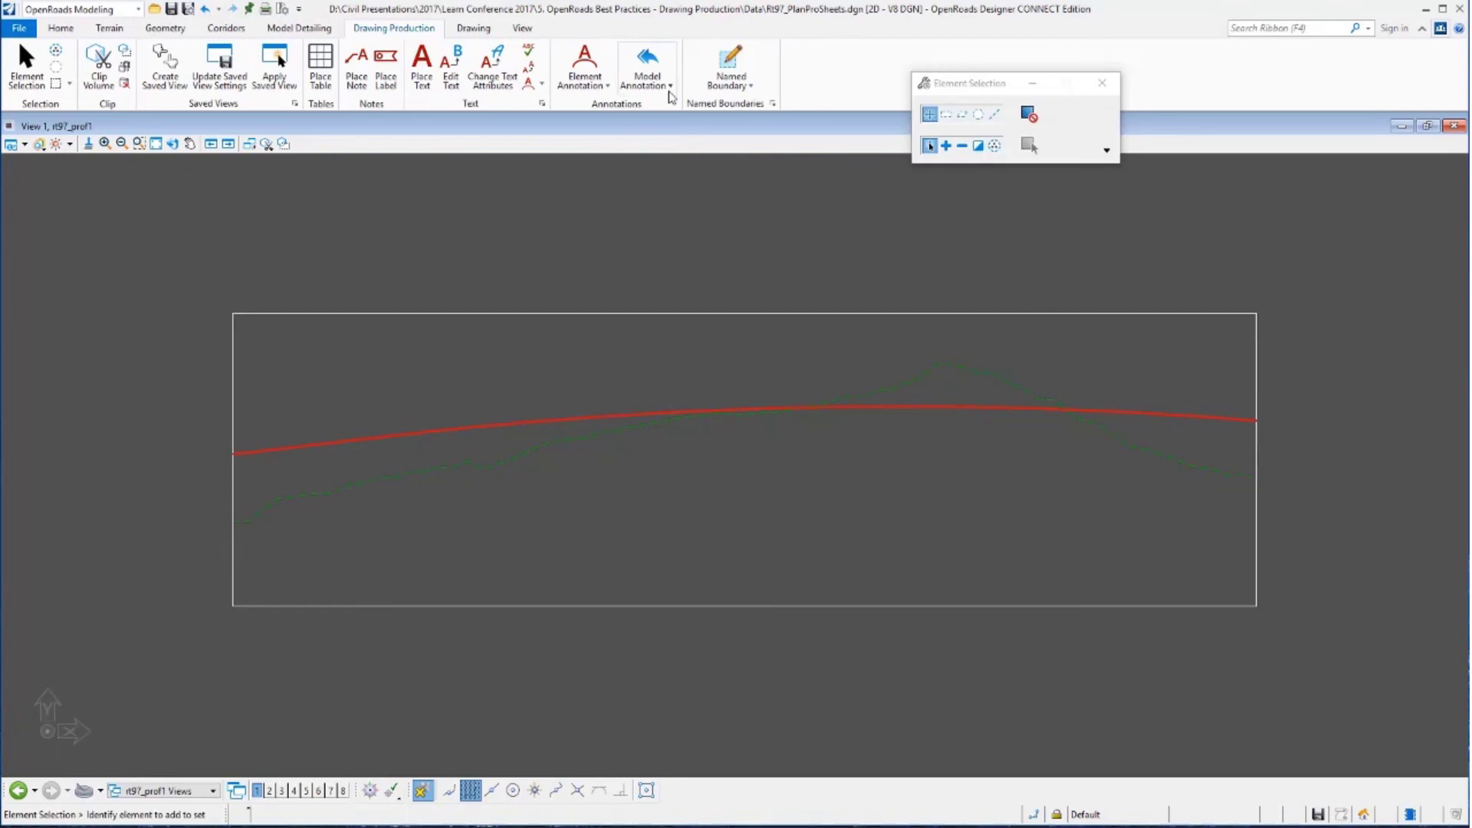
Annotate only this drawing model using the Profile Grid annotation group
{"action": "left_click", "coordinate": [648, 77]}
{"action": "left_click", "coordinate": [671, 109]}
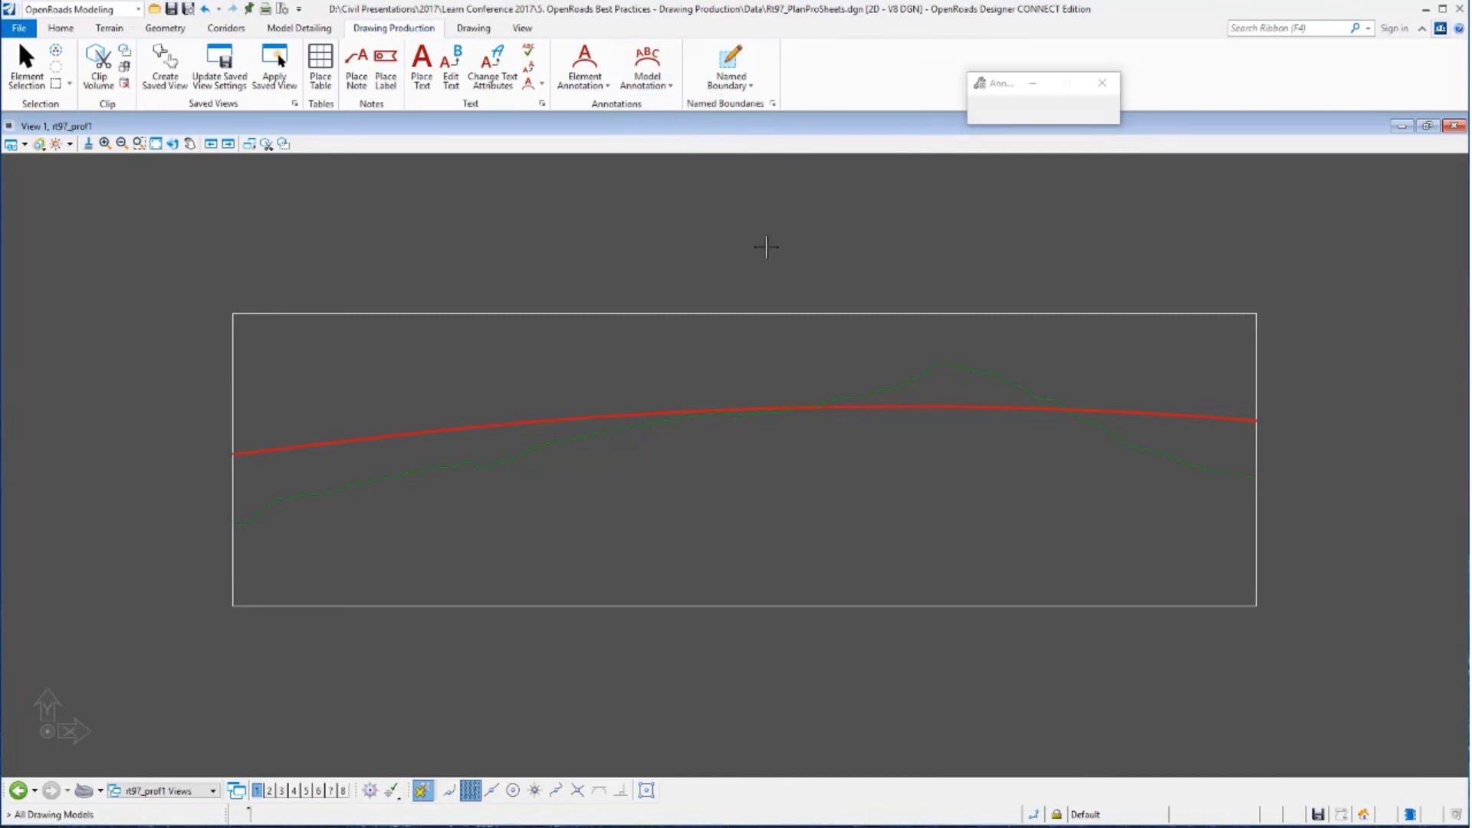
{"action": "left_click", "coordinate": [645, 251]}
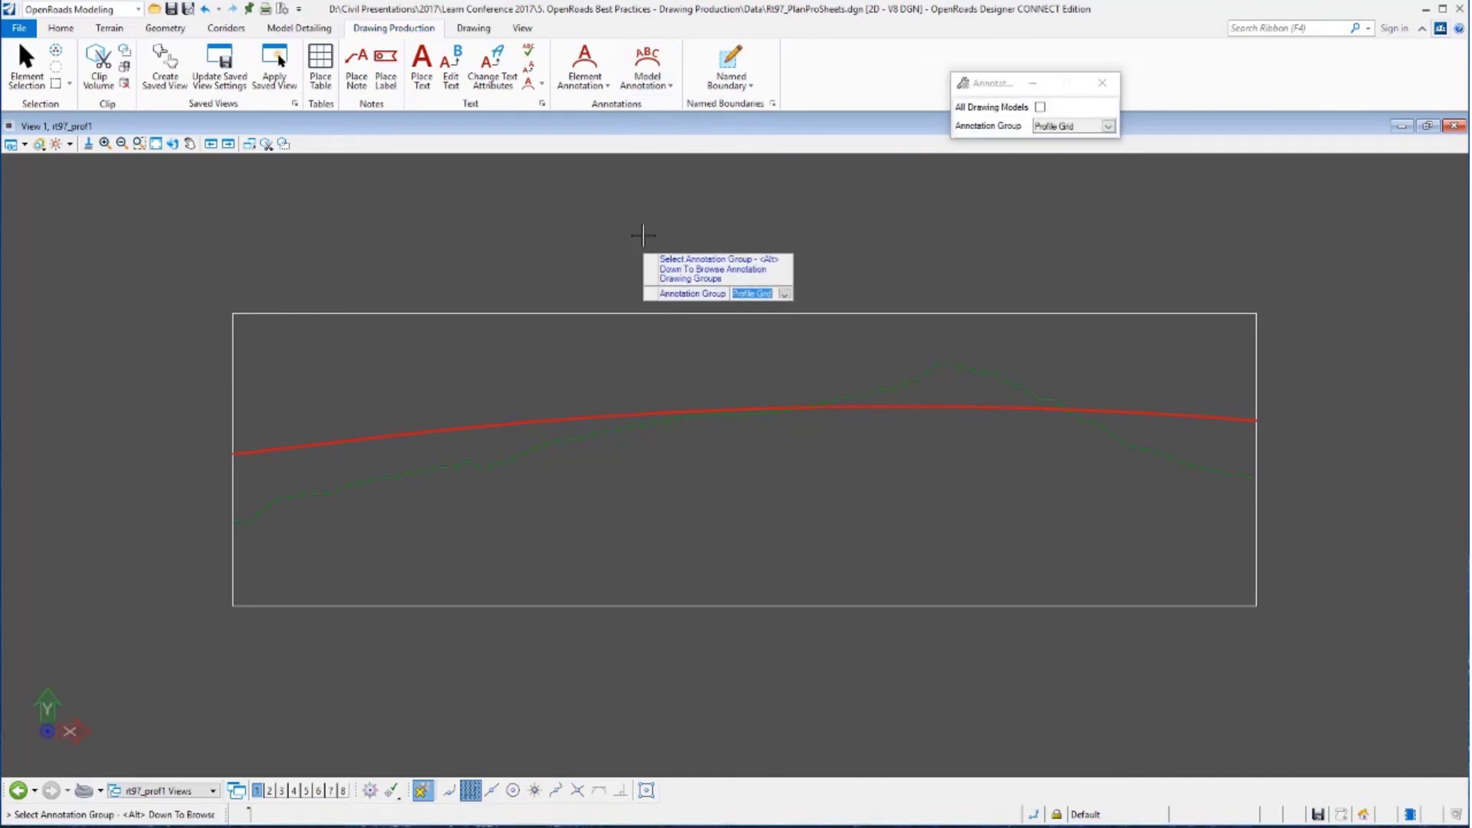
{"action": "left_click", "coordinate": [643, 235]}
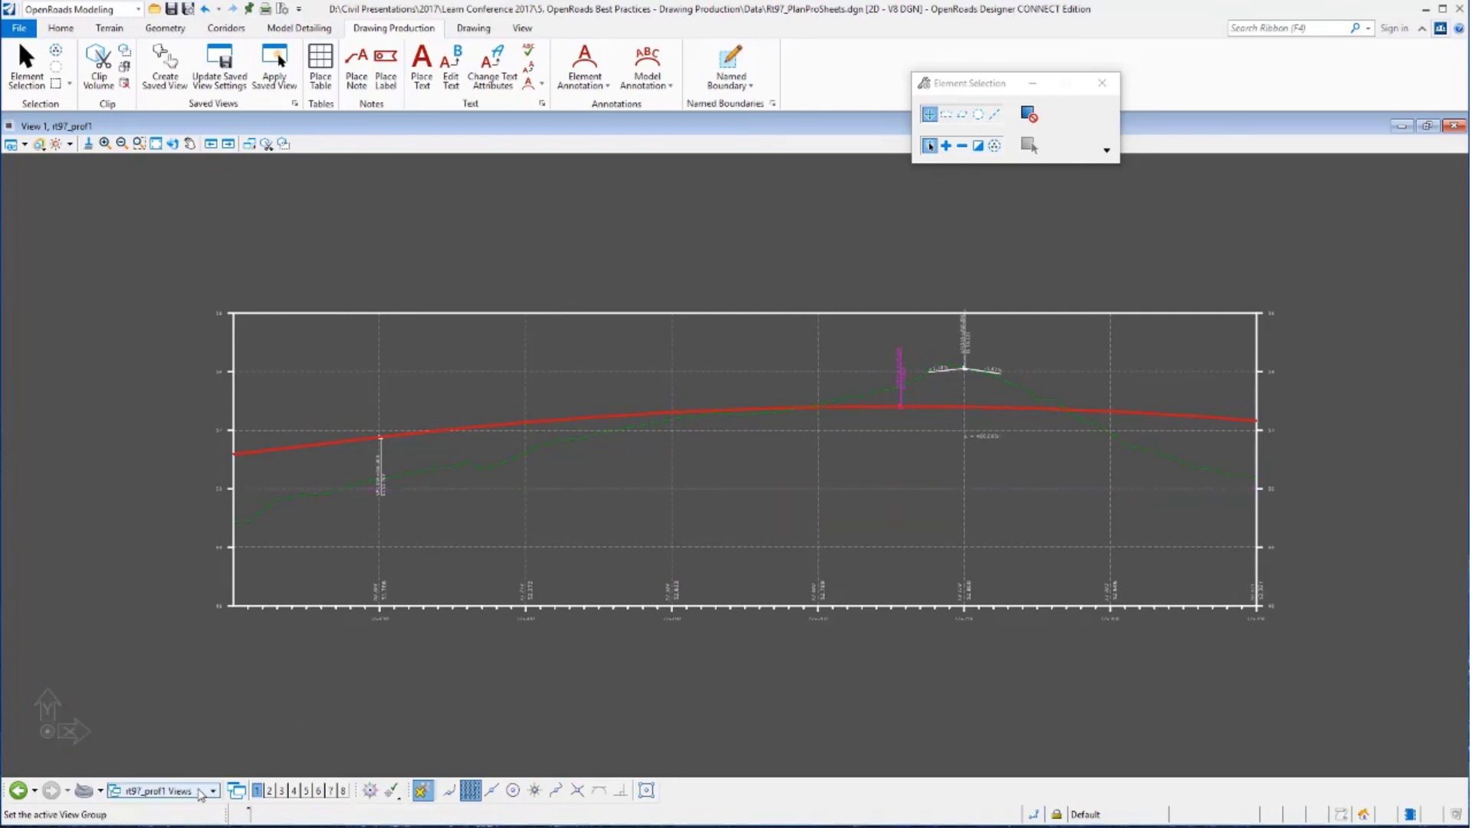
Display the Rt97_Plan1 [Sheet] Views
{"action": "left_click", "coordinate": [201, 791]}
{"action": "scroll", "coordinate": [397, 695], "scroll_direction": "up", "scroll_amount": 1}
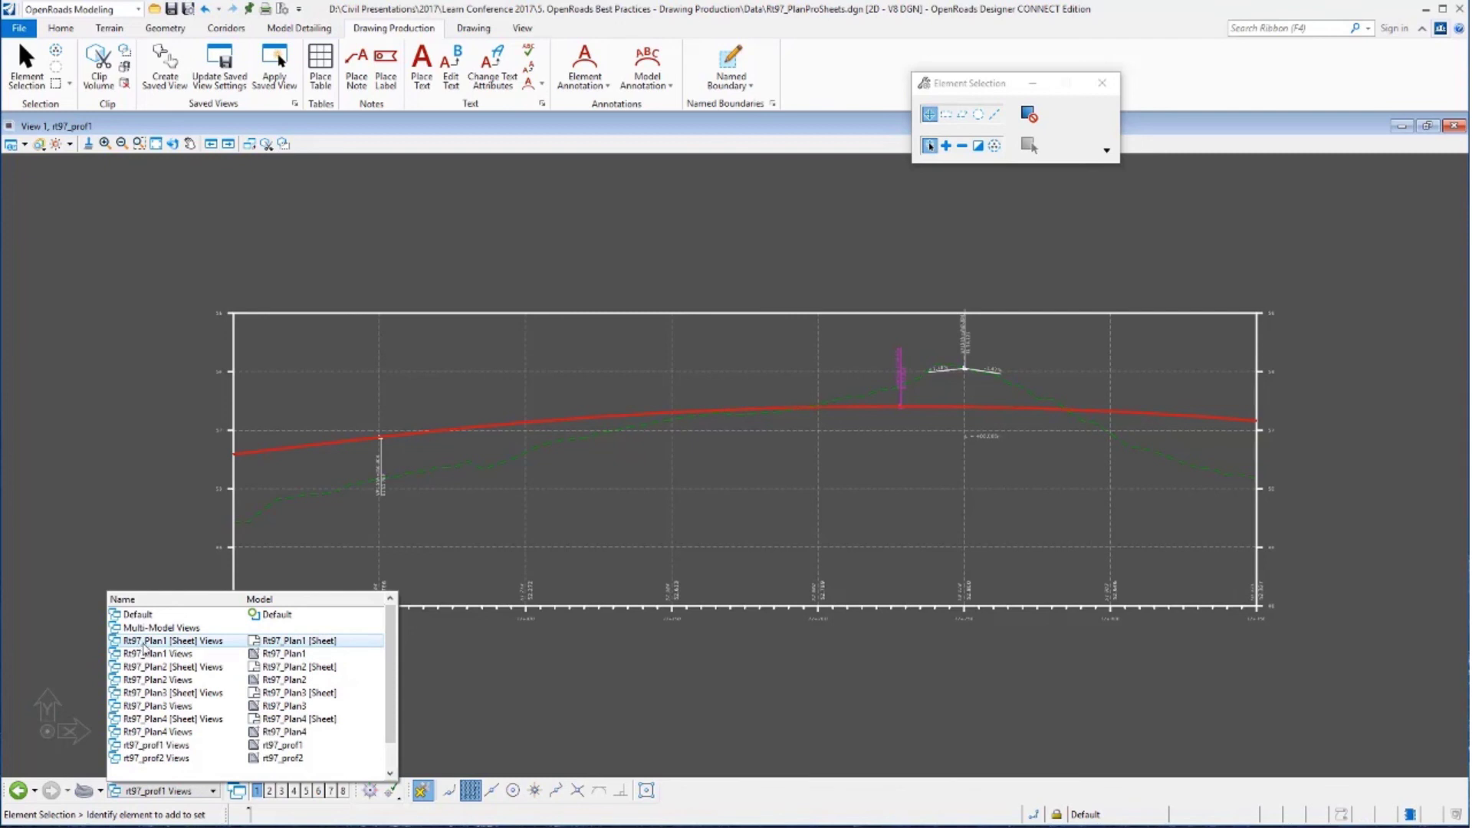
{"action": "left_click", "coordinate": [219, 644]}
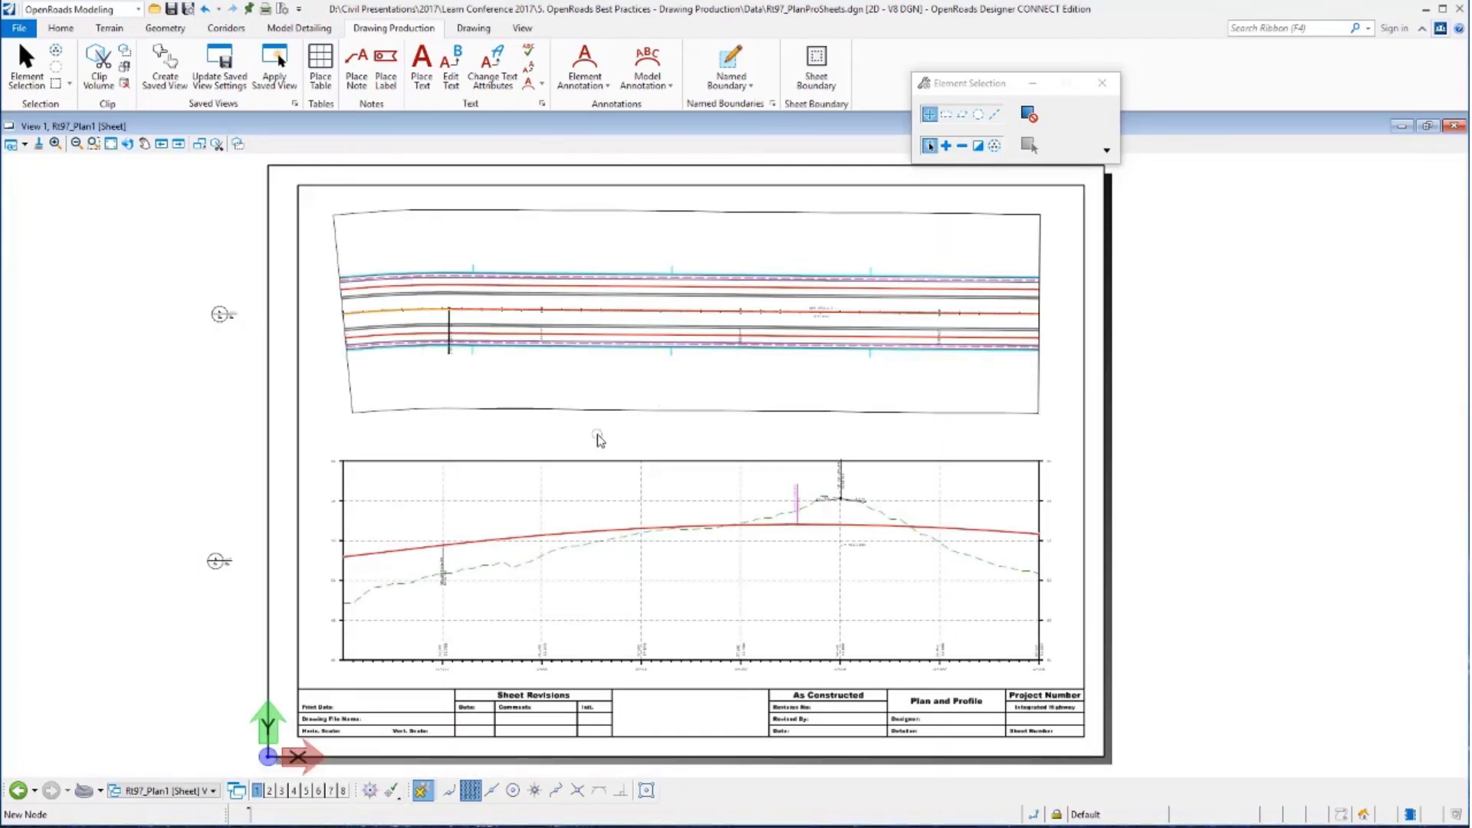
Open the References list and check the Rt97_Plan1 and rt97_prof1 attachments
{"action": "left_click", "coordinate": [61, 29]}
{"action": "left_click", "coordinate": [329, 69]}
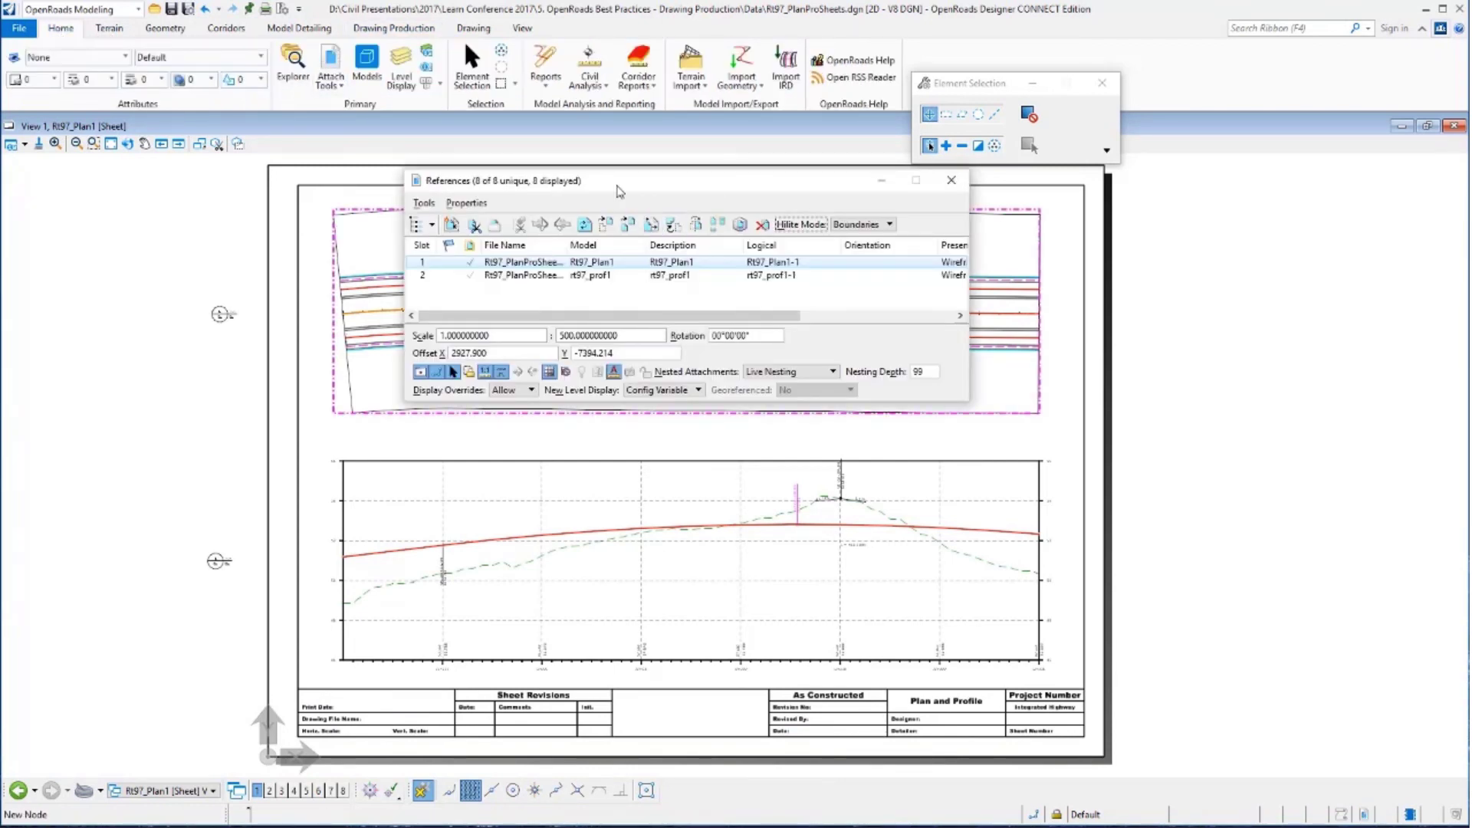
{"action": "left_click_drag", "start_coordinate": [671, 276], "coordinate": [1098, 215]}
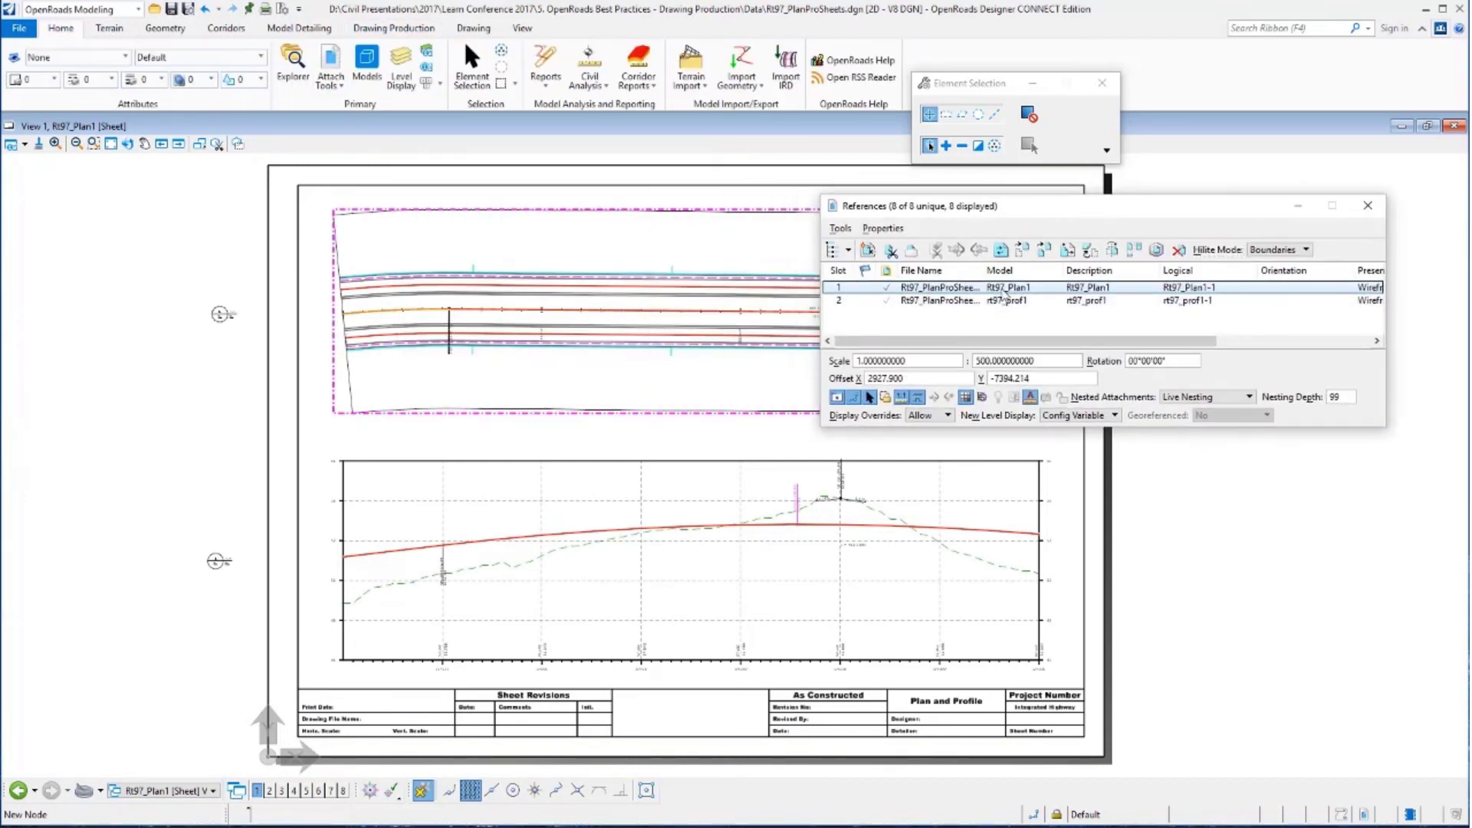
{"action": "left_click", "coordinate": [928, 287]}
{"action": "left_click", "coordinate": [937, 300]}
{"action": "left_click", "coordinate": [837, 397]}
{"action": "left_click", "coordinate": [838, 397]}
Start moving the Rt97_Plan1 plan reference, picking its from point
{"action": "left_click", "coordinate": [928, 288]}
{"action": "right_click", "coordinate": [933, 290]}
{"action": "left_click", "coordinate": [965, 404]}
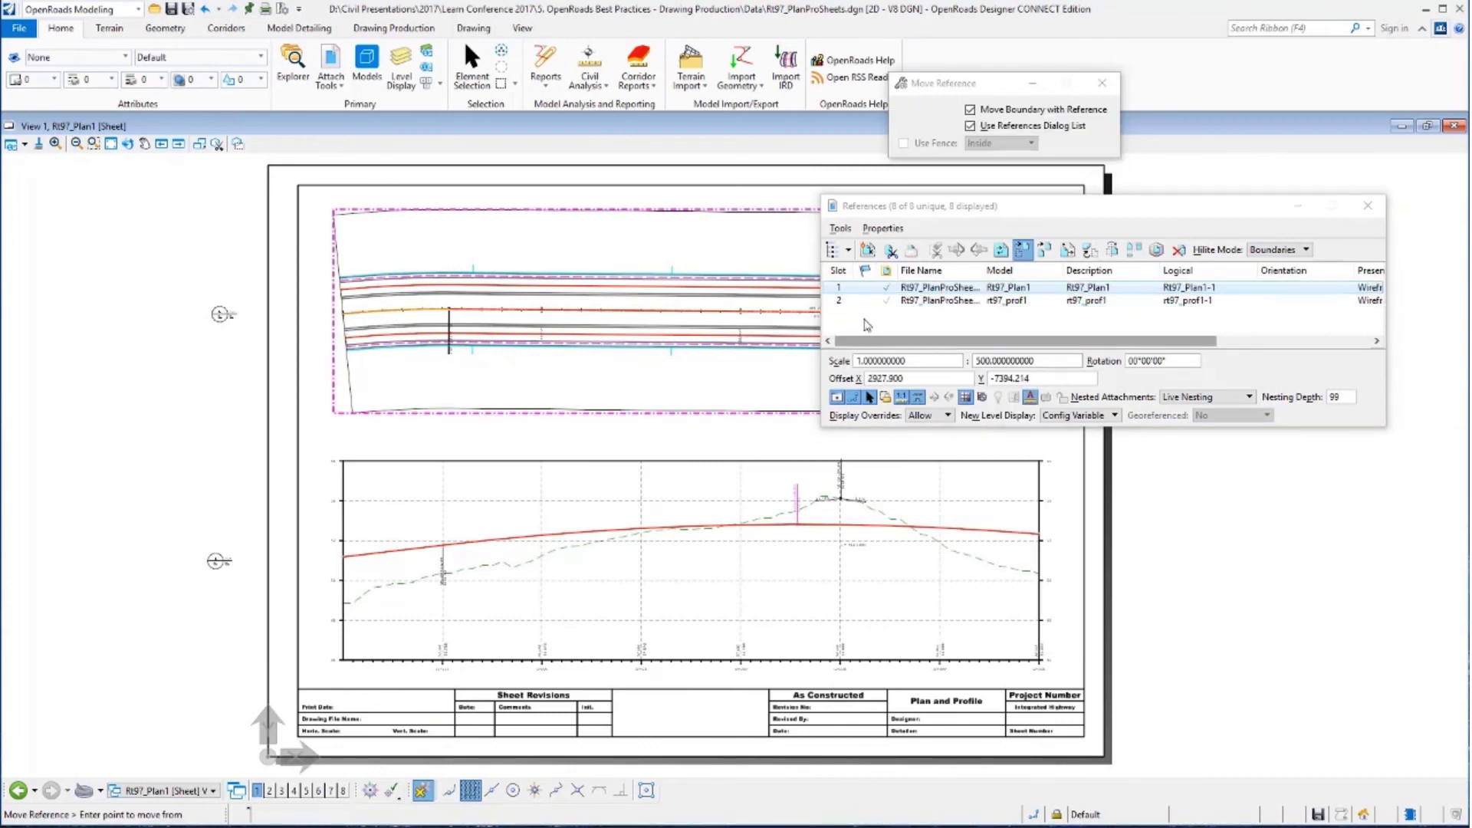
{"action": "left_click", "coordinate": [667, 238]}
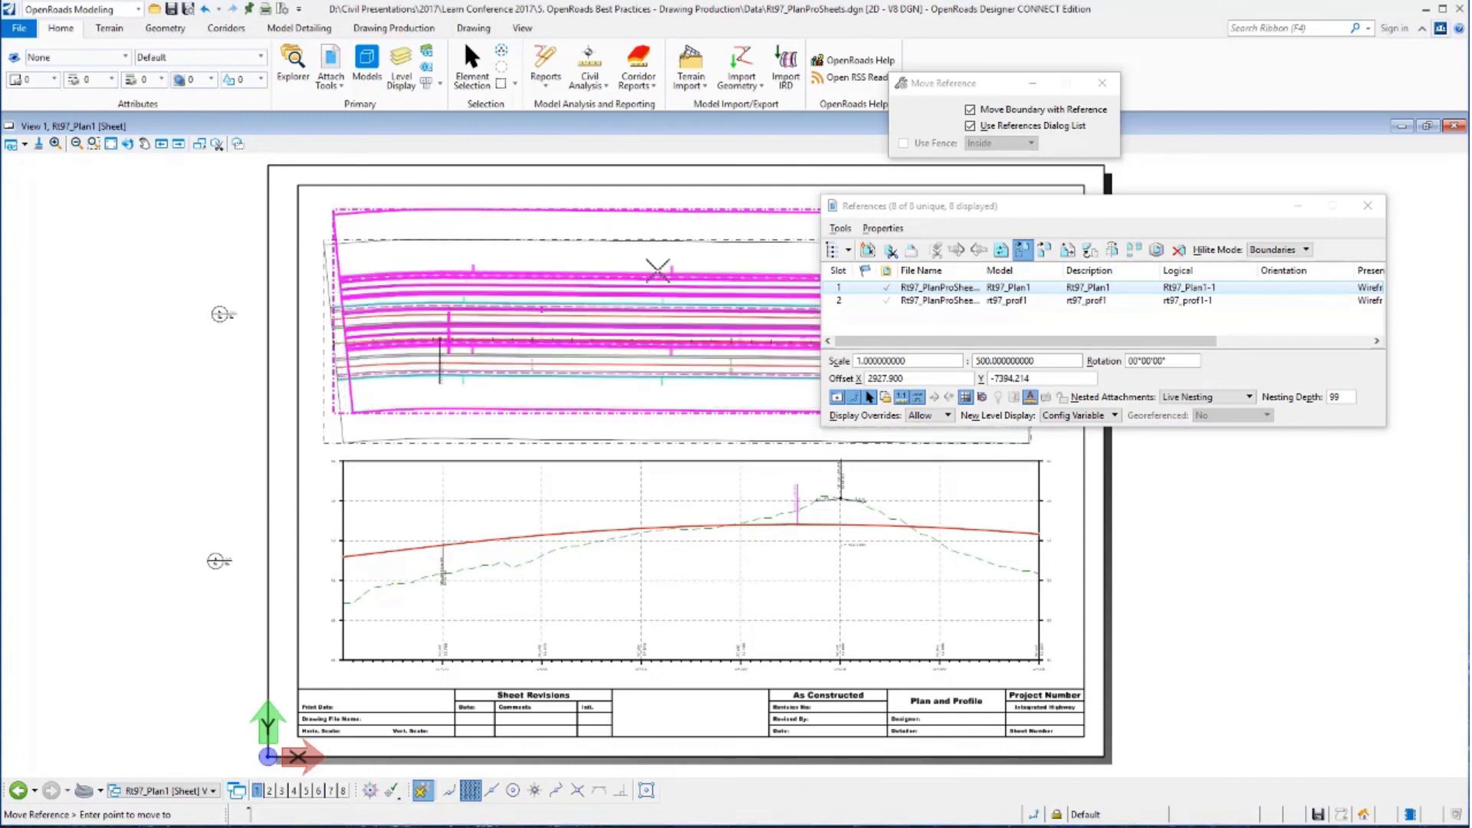
Place the plan reference above the profile and close the References list
{"action": "left_click", "coordinate": [660, 241]}
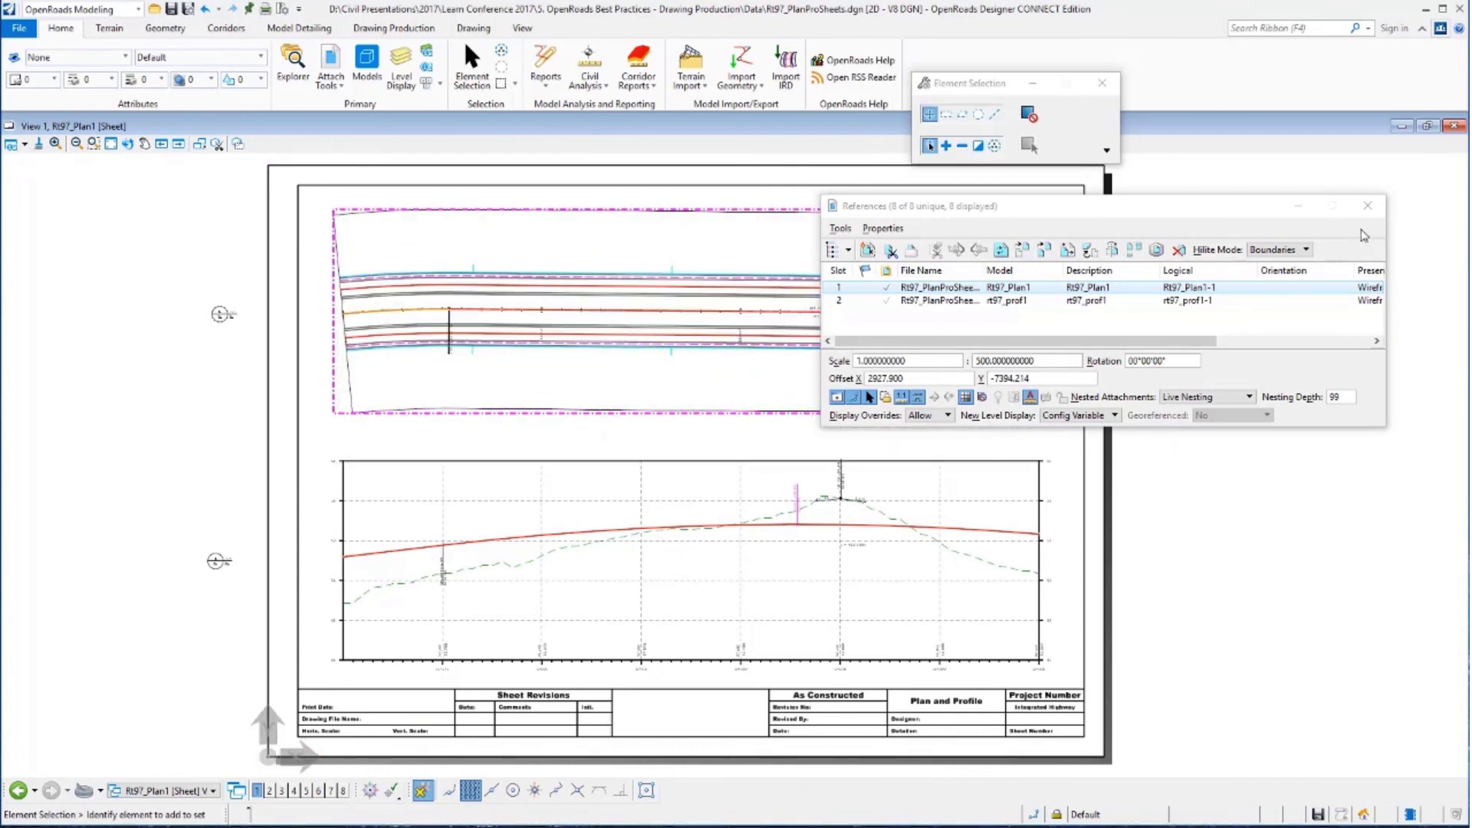
{"action": "left_click", "coordinate": [1368, 208]}
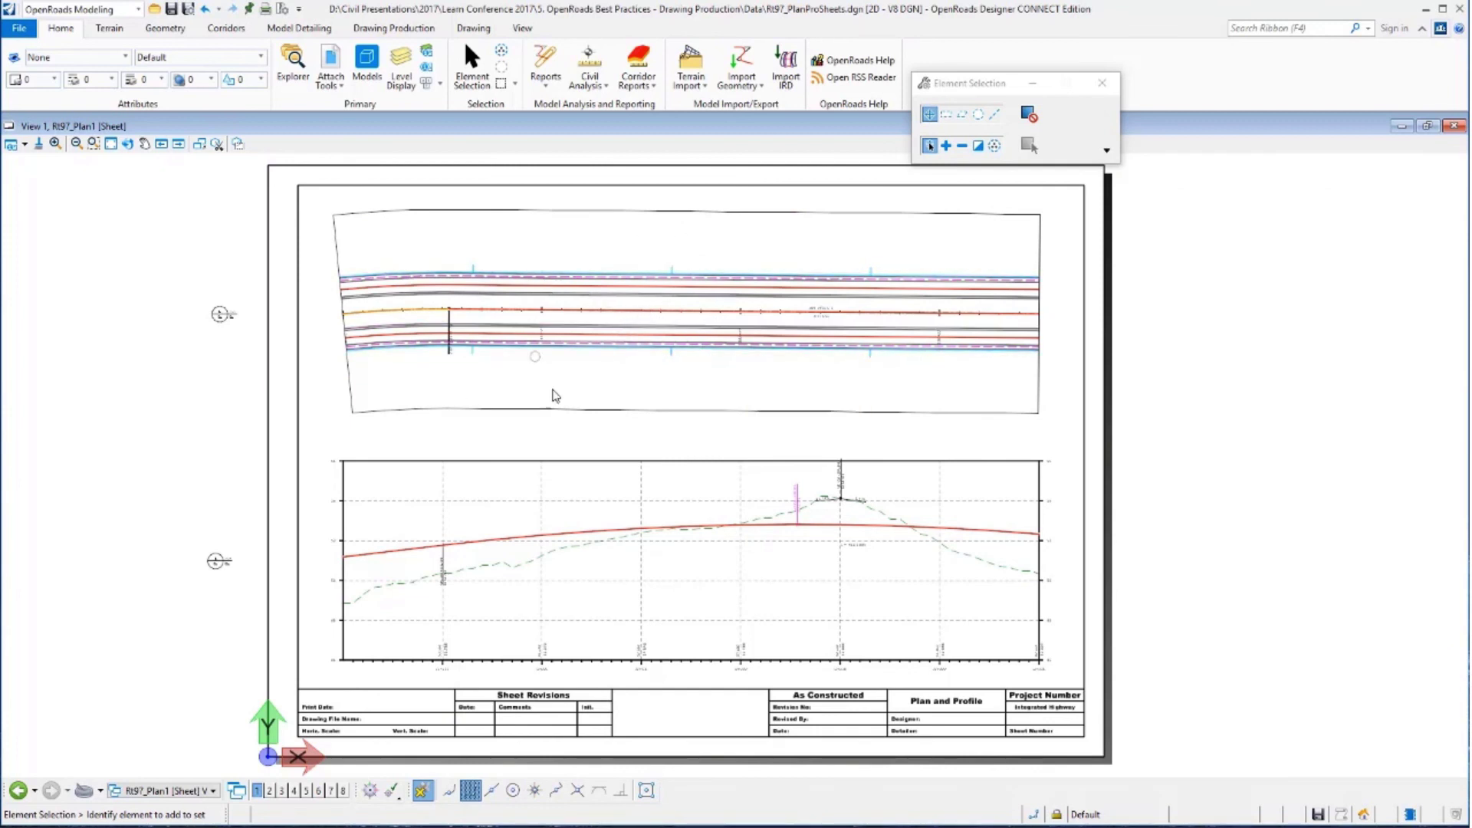
{"action": "left_click", "coordinate": [193, 794]}
{"action": "mouse_move", "coordinate": [393, 698]}
{"action": "left_mouse_down"}
{"action": "mouse_move", "coordinate": [393, 721]}
{"action": "mouse_move", "coordinate": [396, 673]}
{"action": "left_mouse_up"}
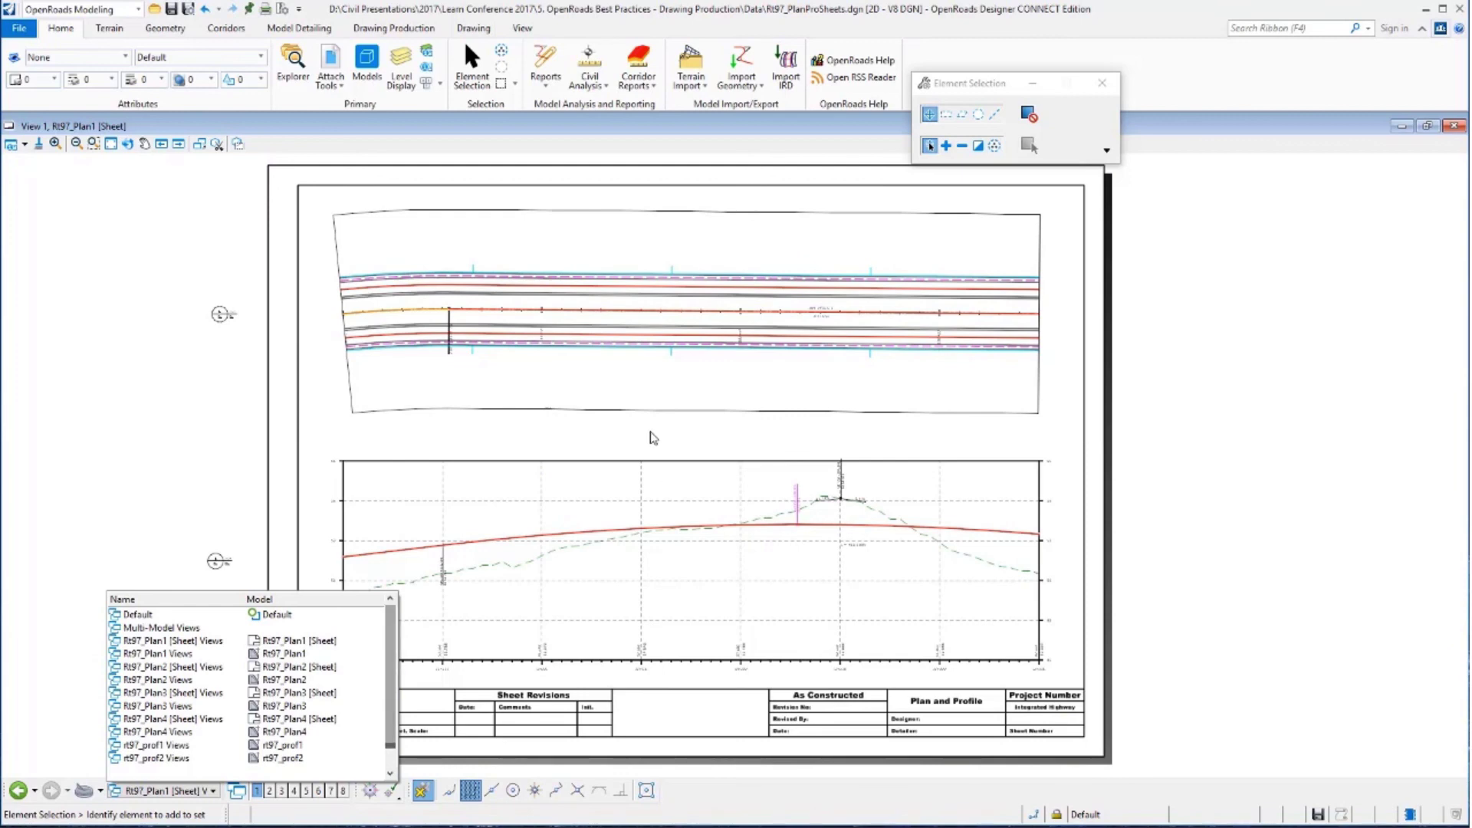
{"action": "left_click", "coordinate": [653, 438]}
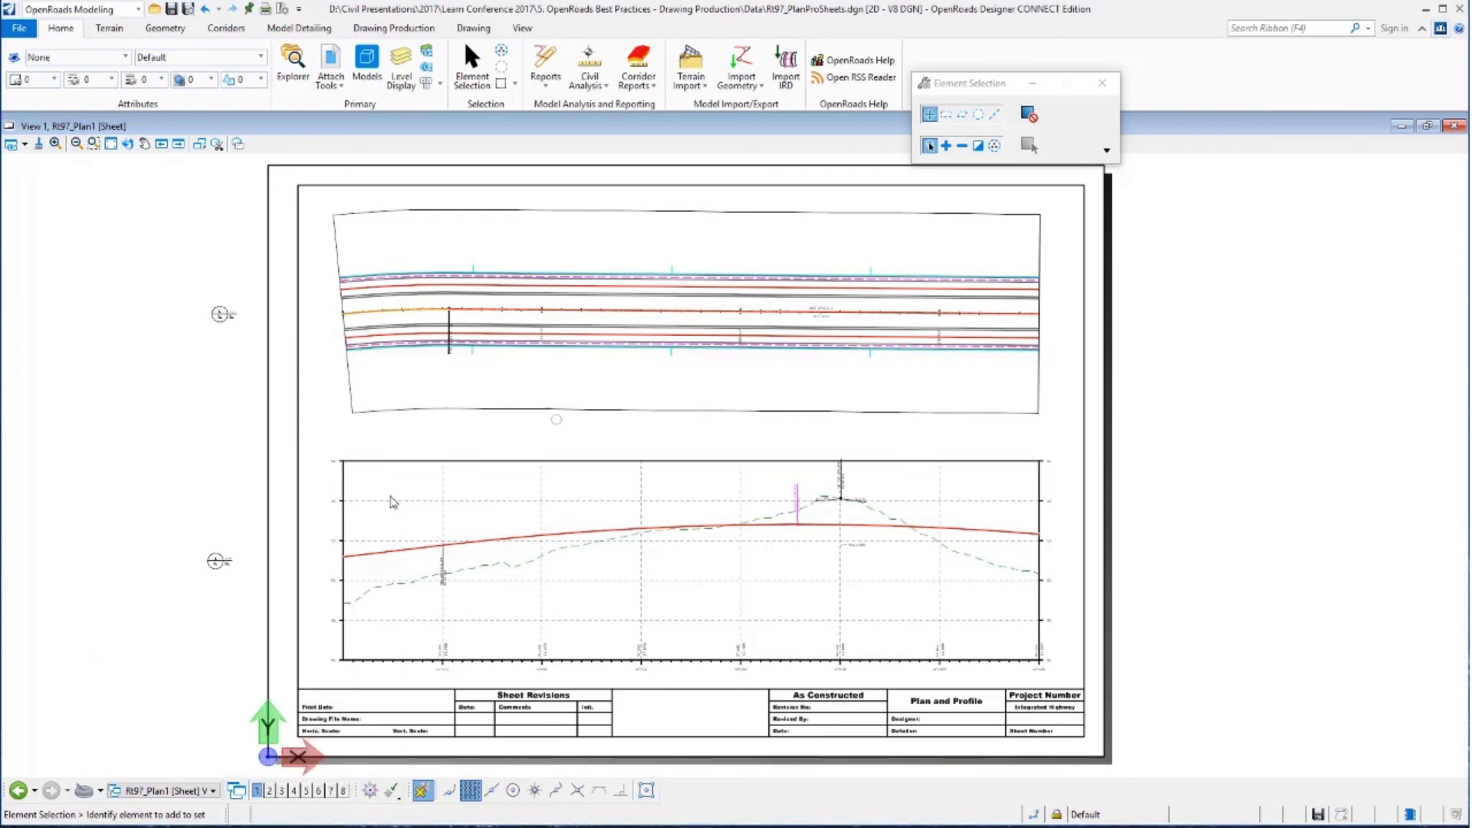